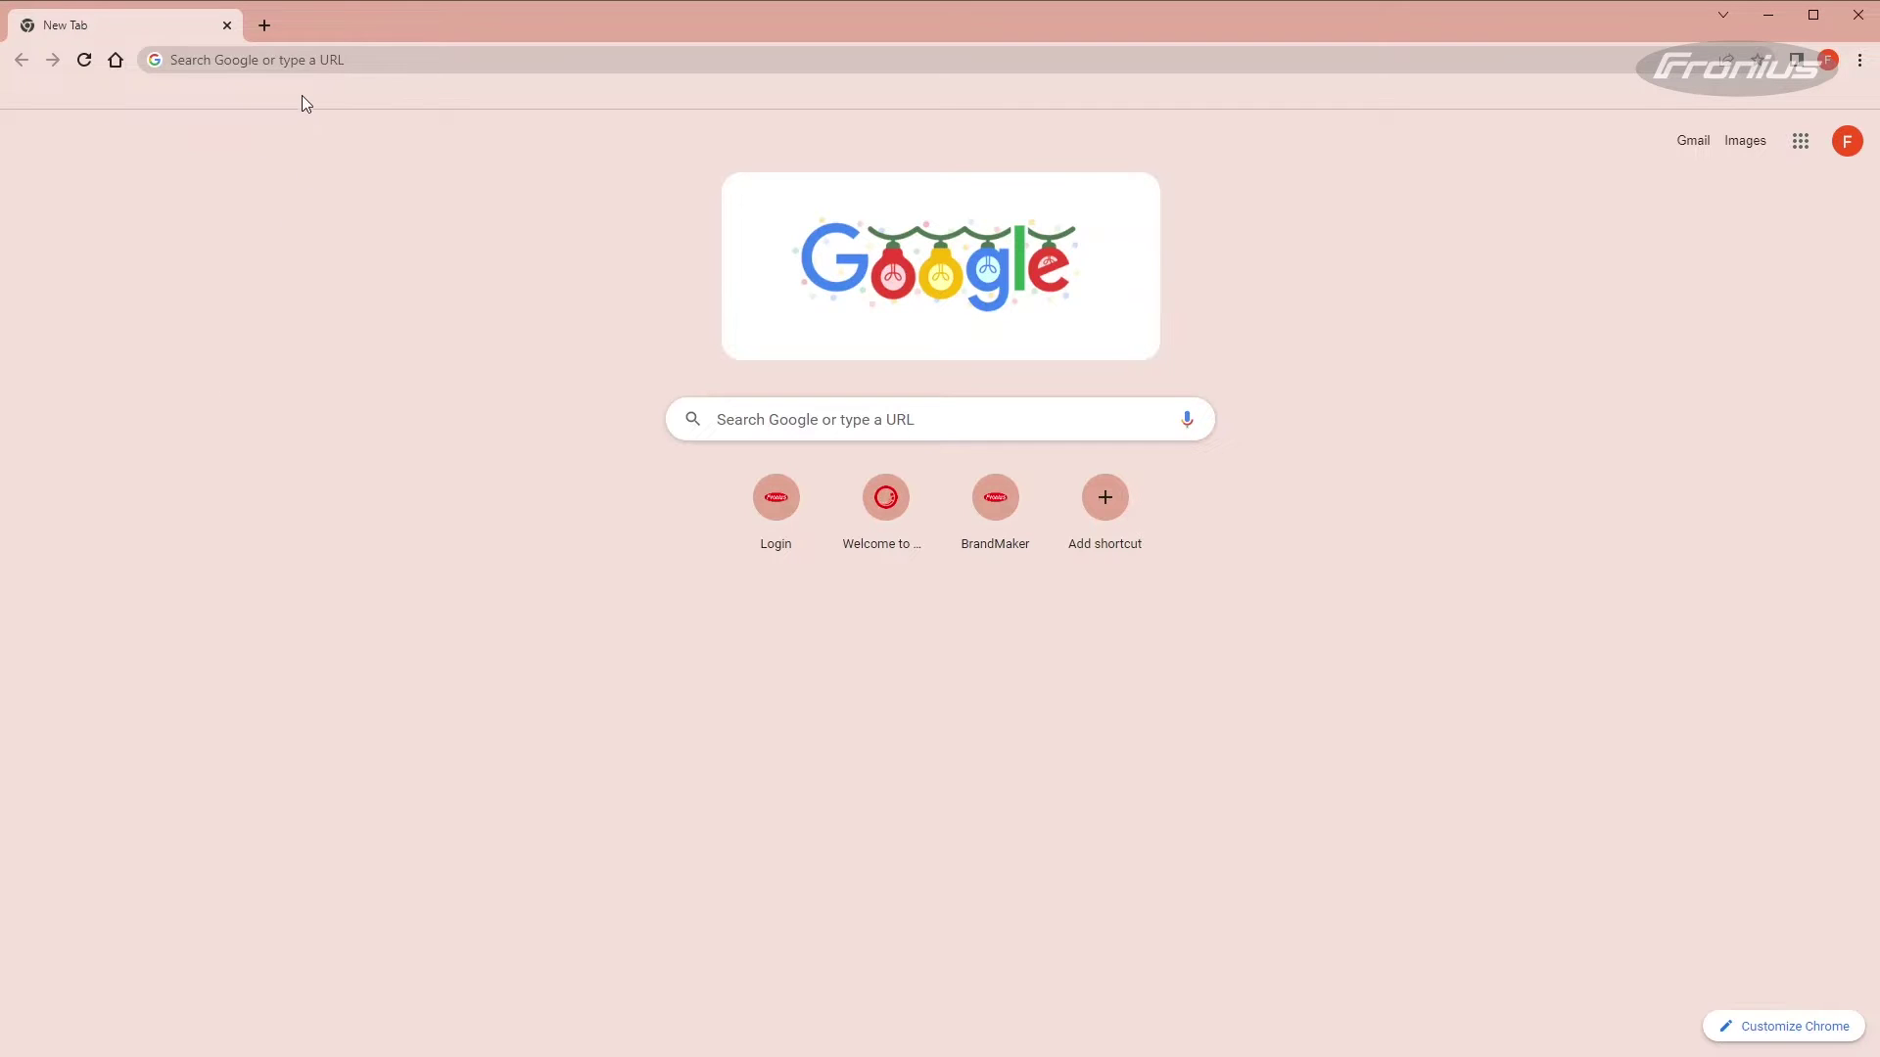
Go to creator.fronius.com in Chrome by accepting the 'creat' address-bar autocompletion.
left_click(306, 54)
type("creator")
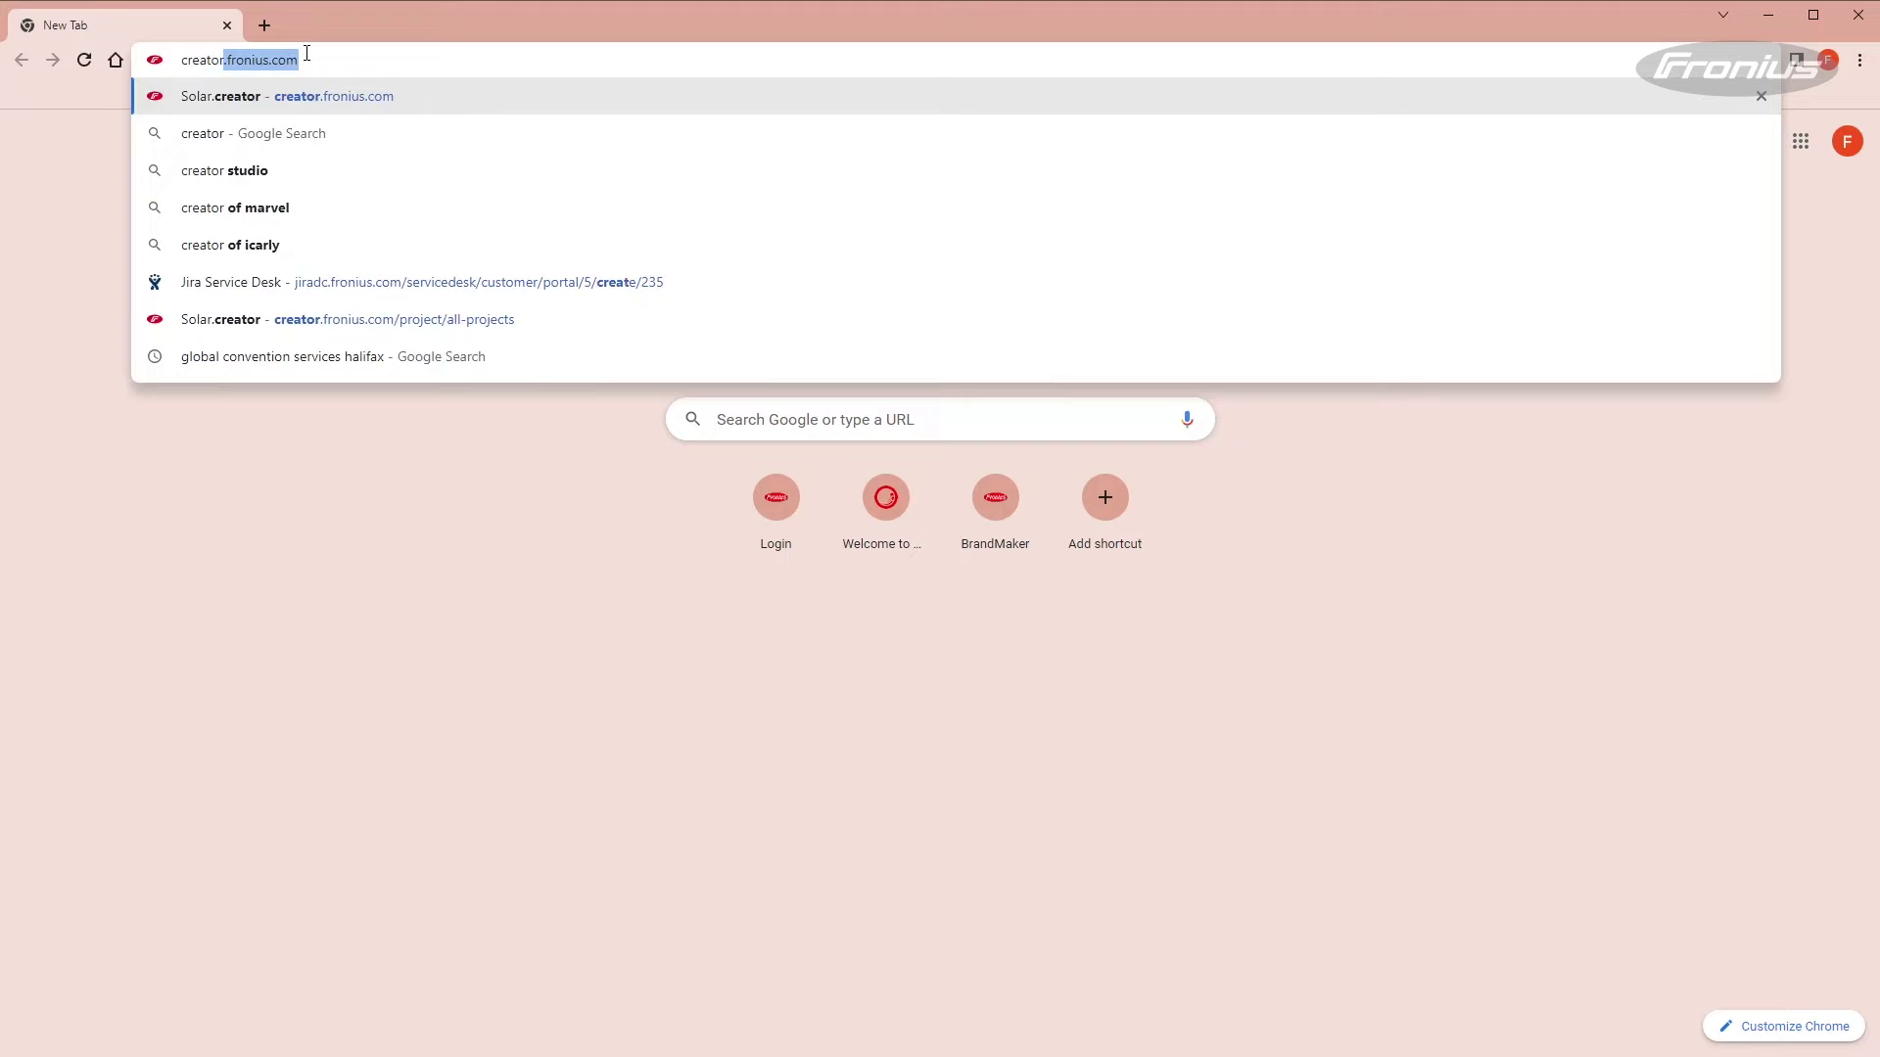
key("Return")
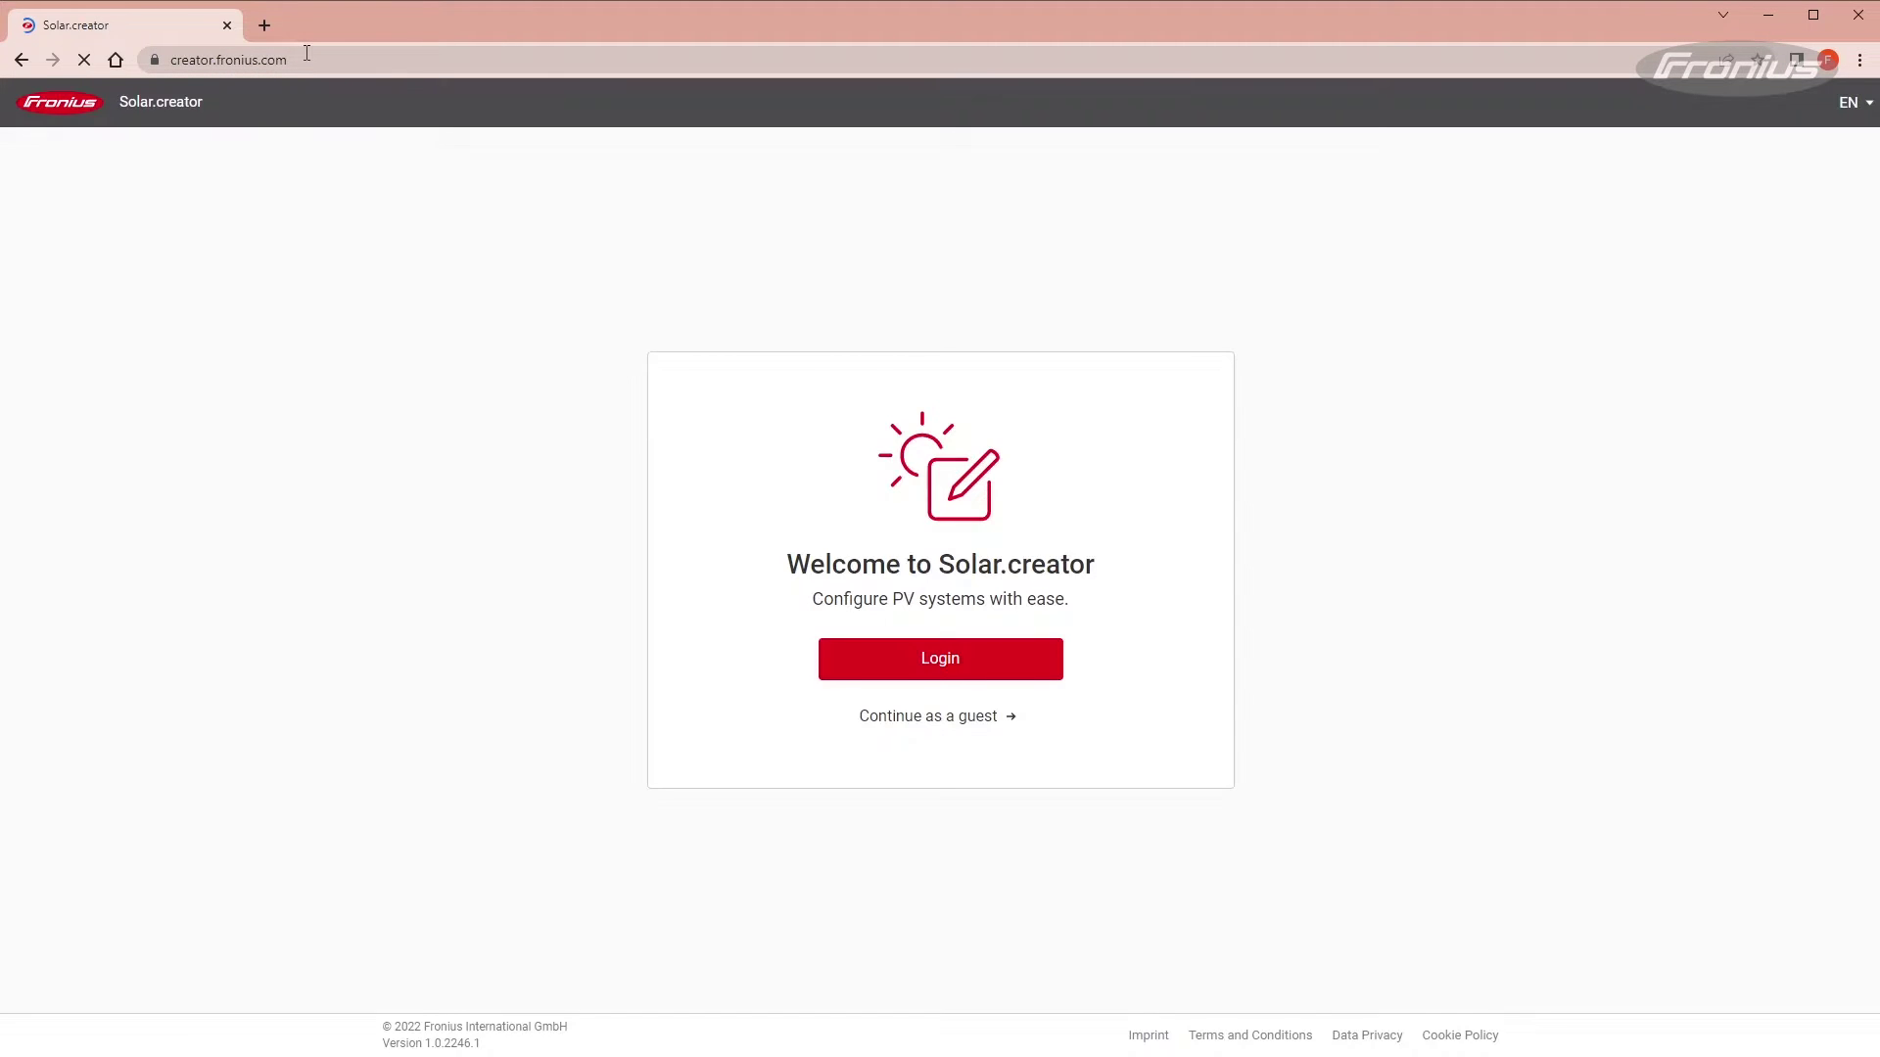
Continue into Solar.creator as a guest and reach the empty all-projects overview.
left_click(307, 55)
left_click(622, 520)
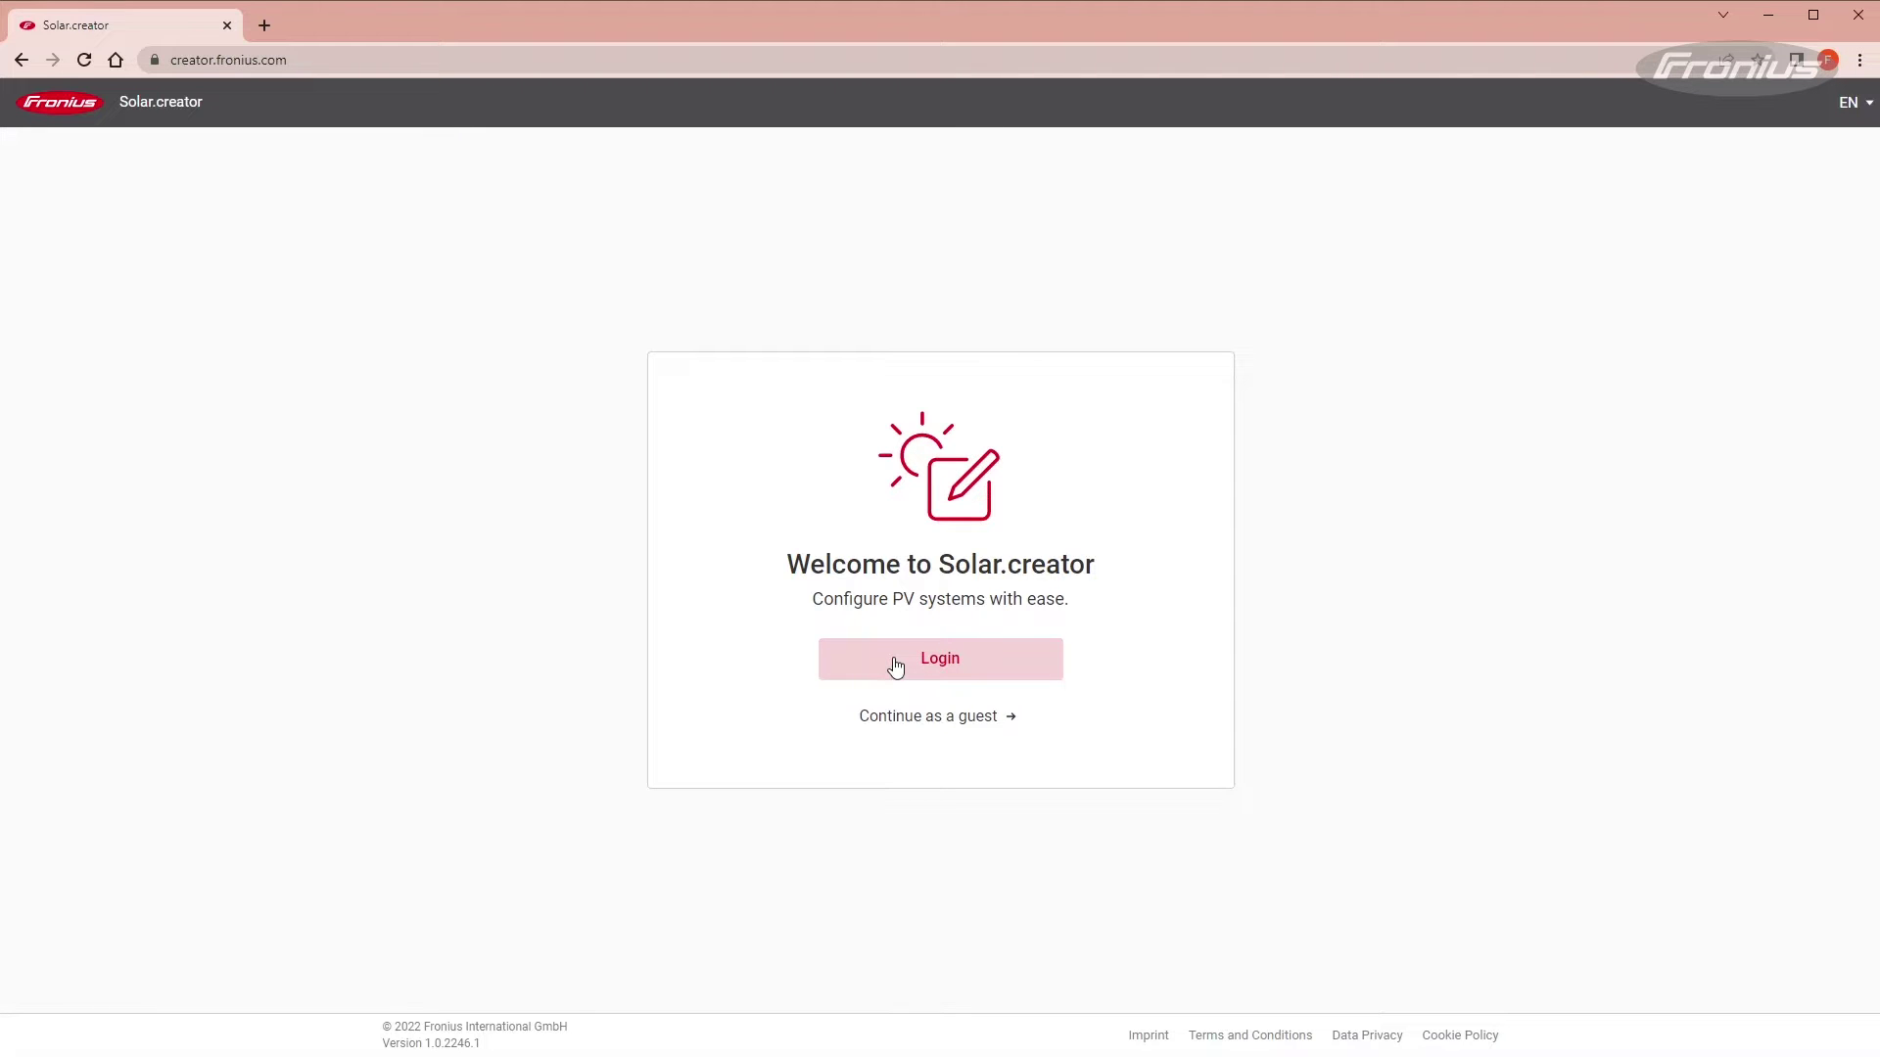
left_click(886, 721)
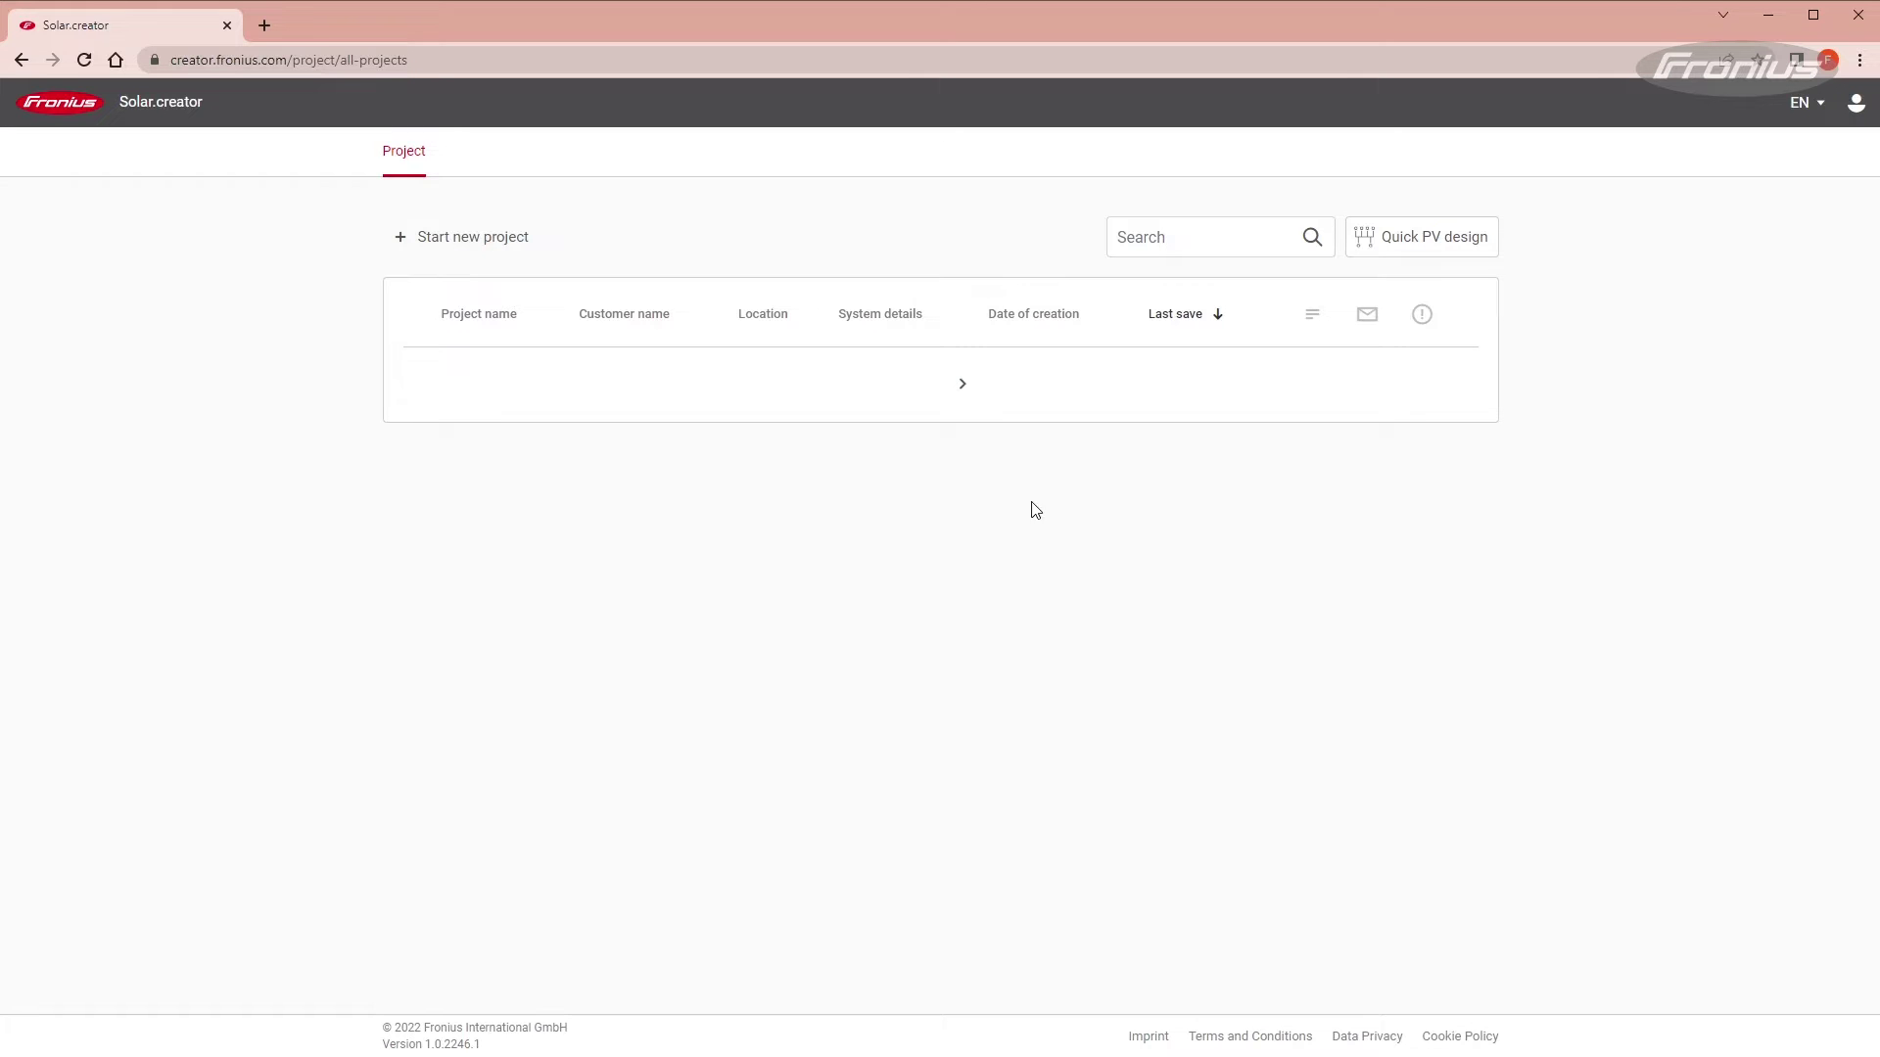
left_click(1135, 237)
Start a new project and name it 'North Sunny Plant'.
left_click(953, 259)
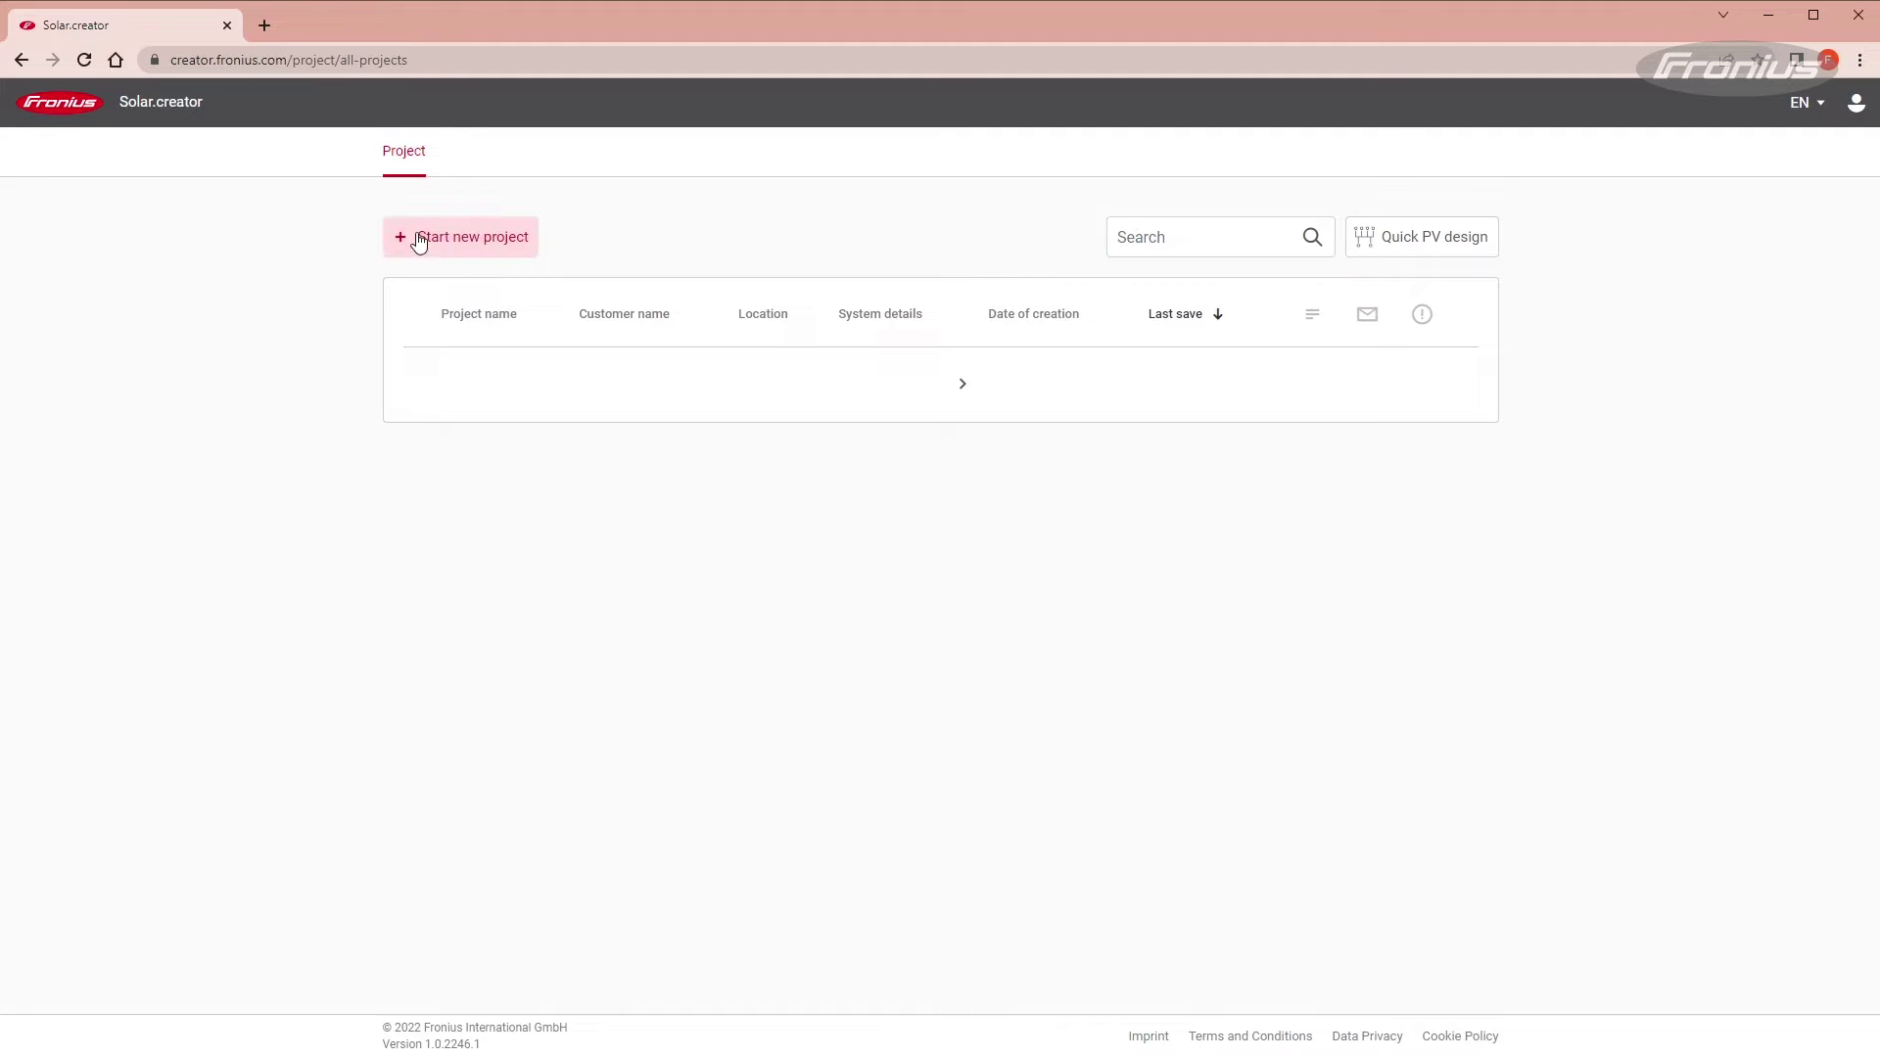
left_click(439, 239)
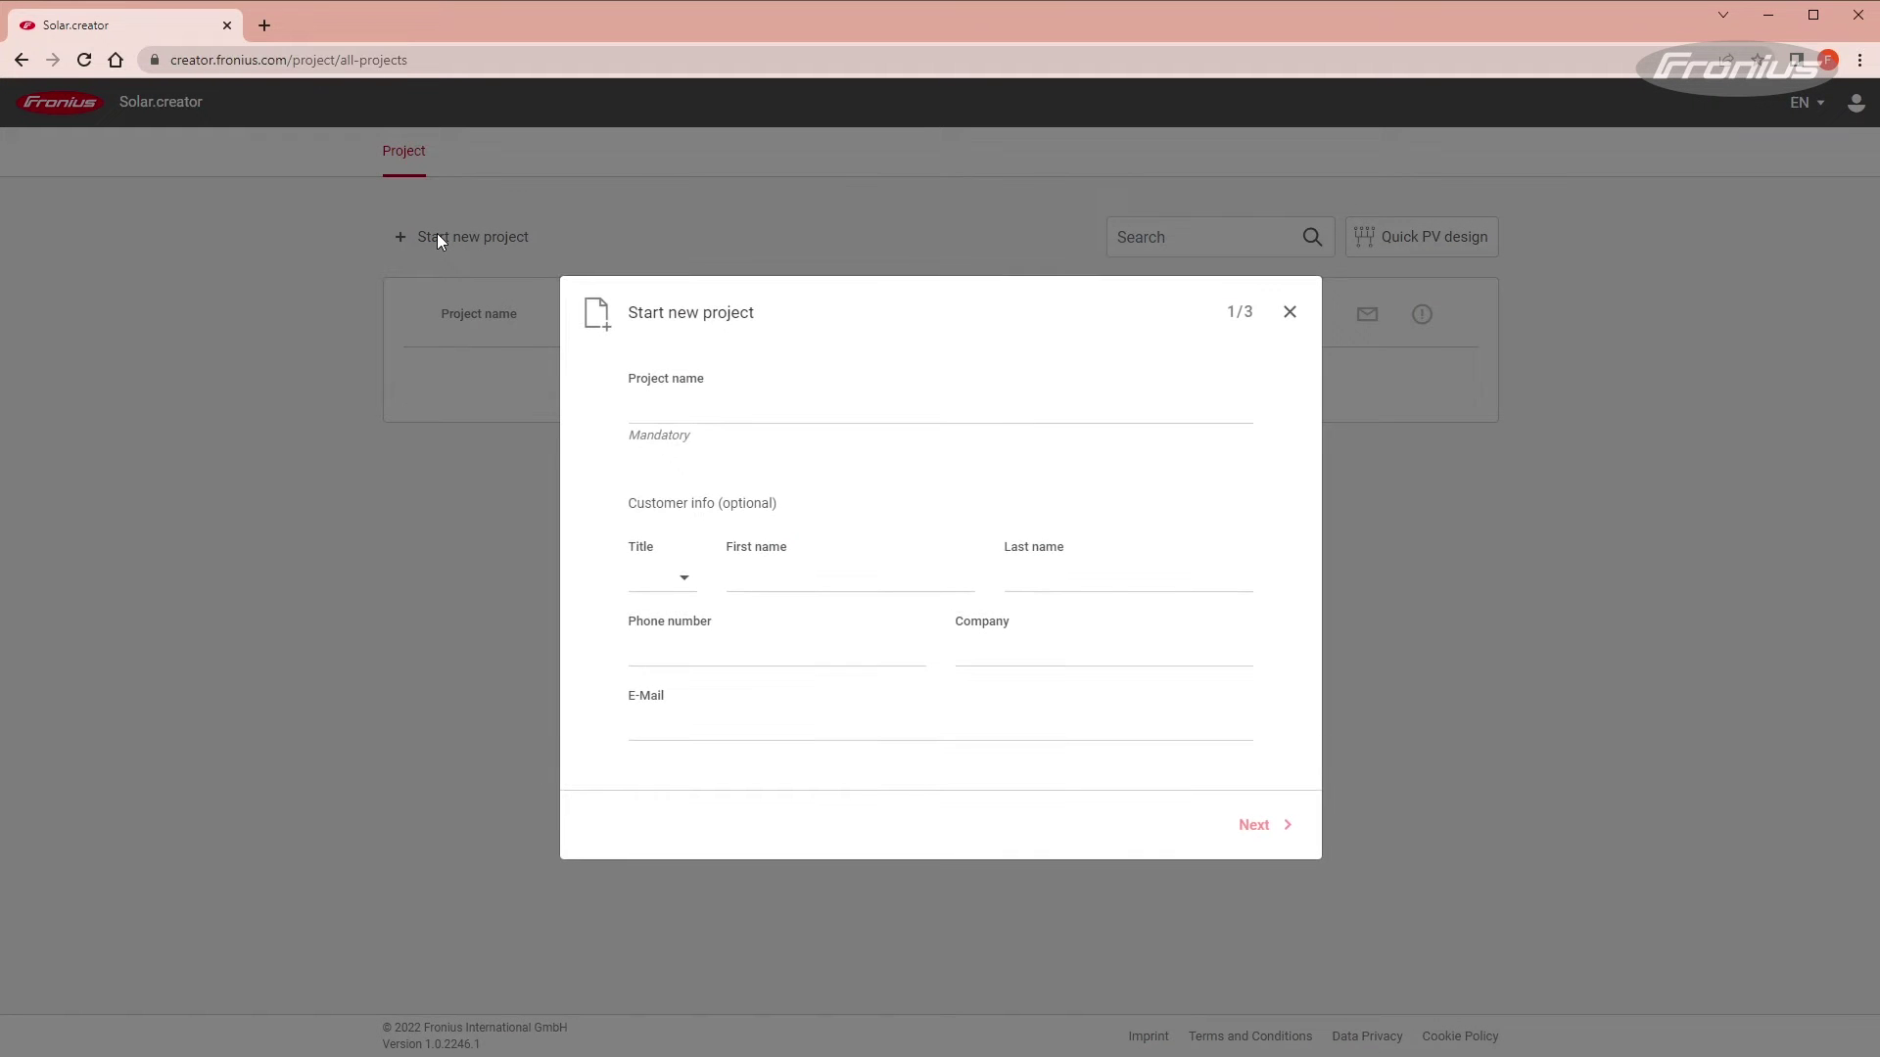
left_click(689, 407)
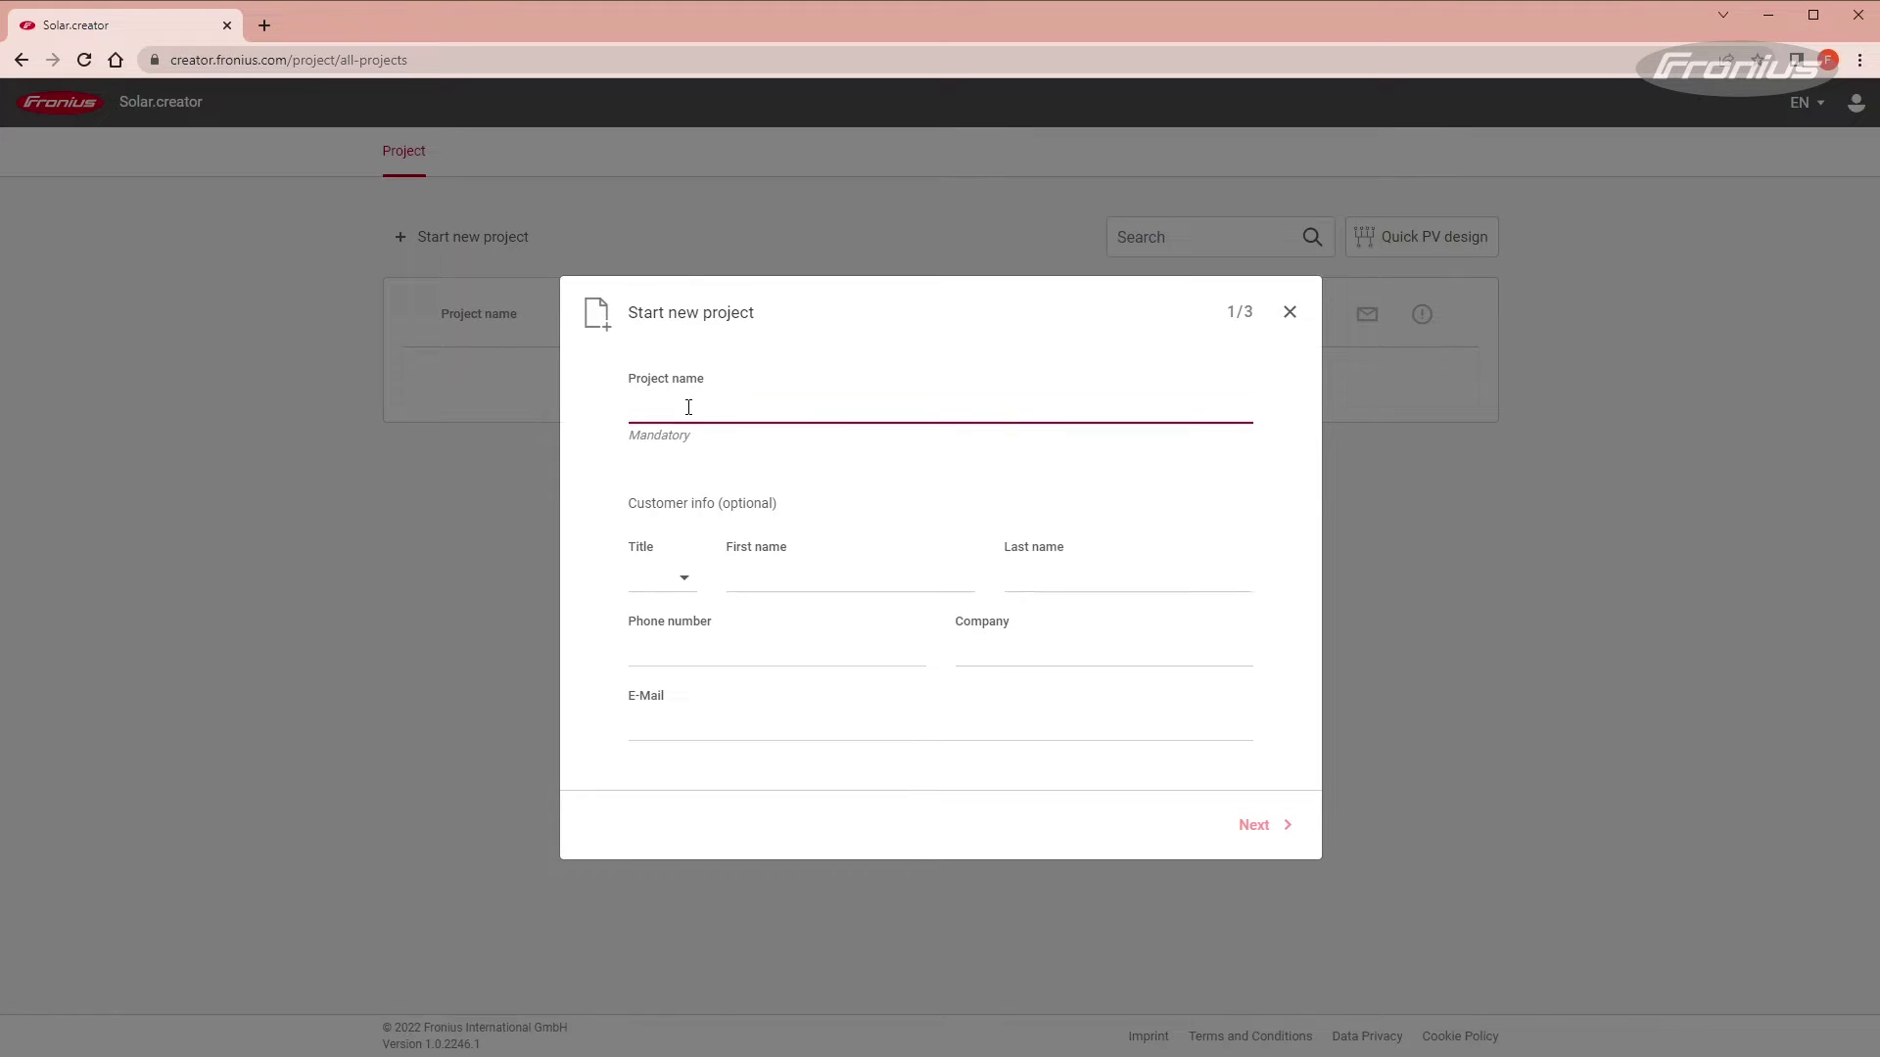
type("North Sunny P")
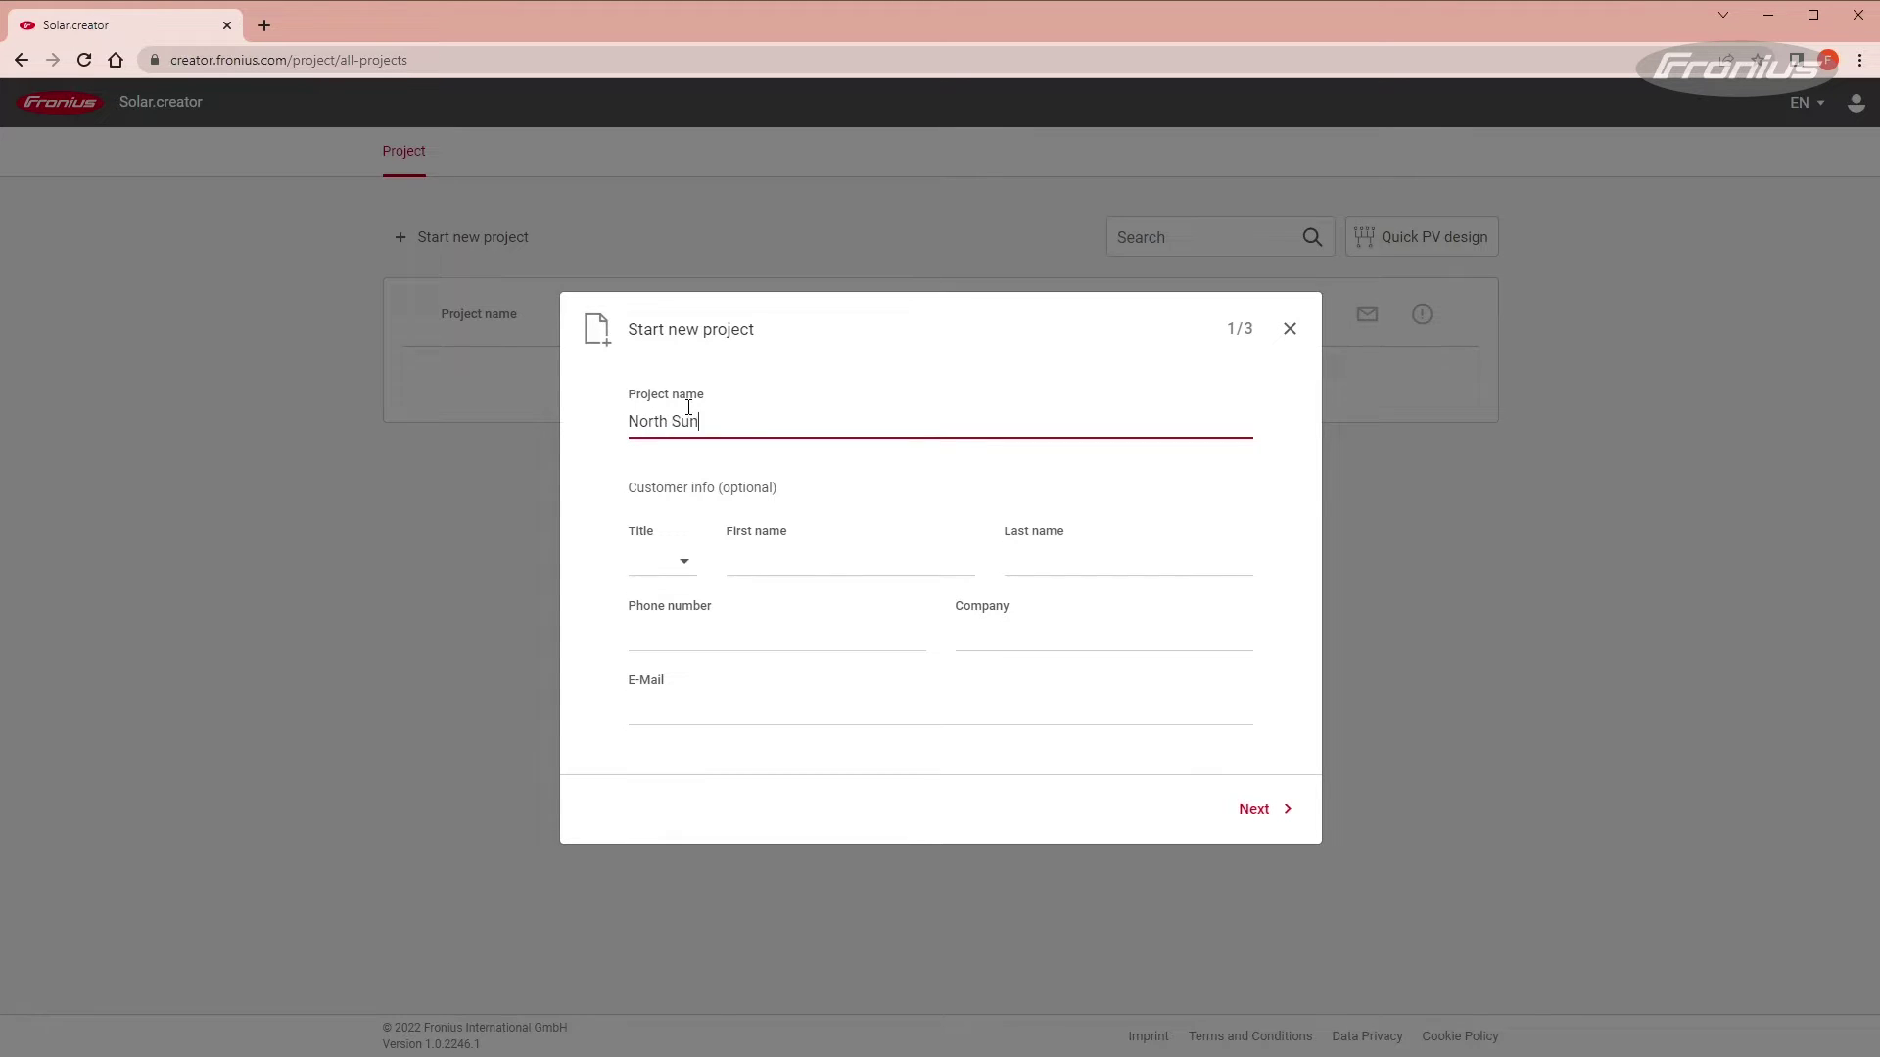
type("lant")
Fill in the customer's title, name, phone, company and e-mail, then advance to pre-settings.
key("Tab")
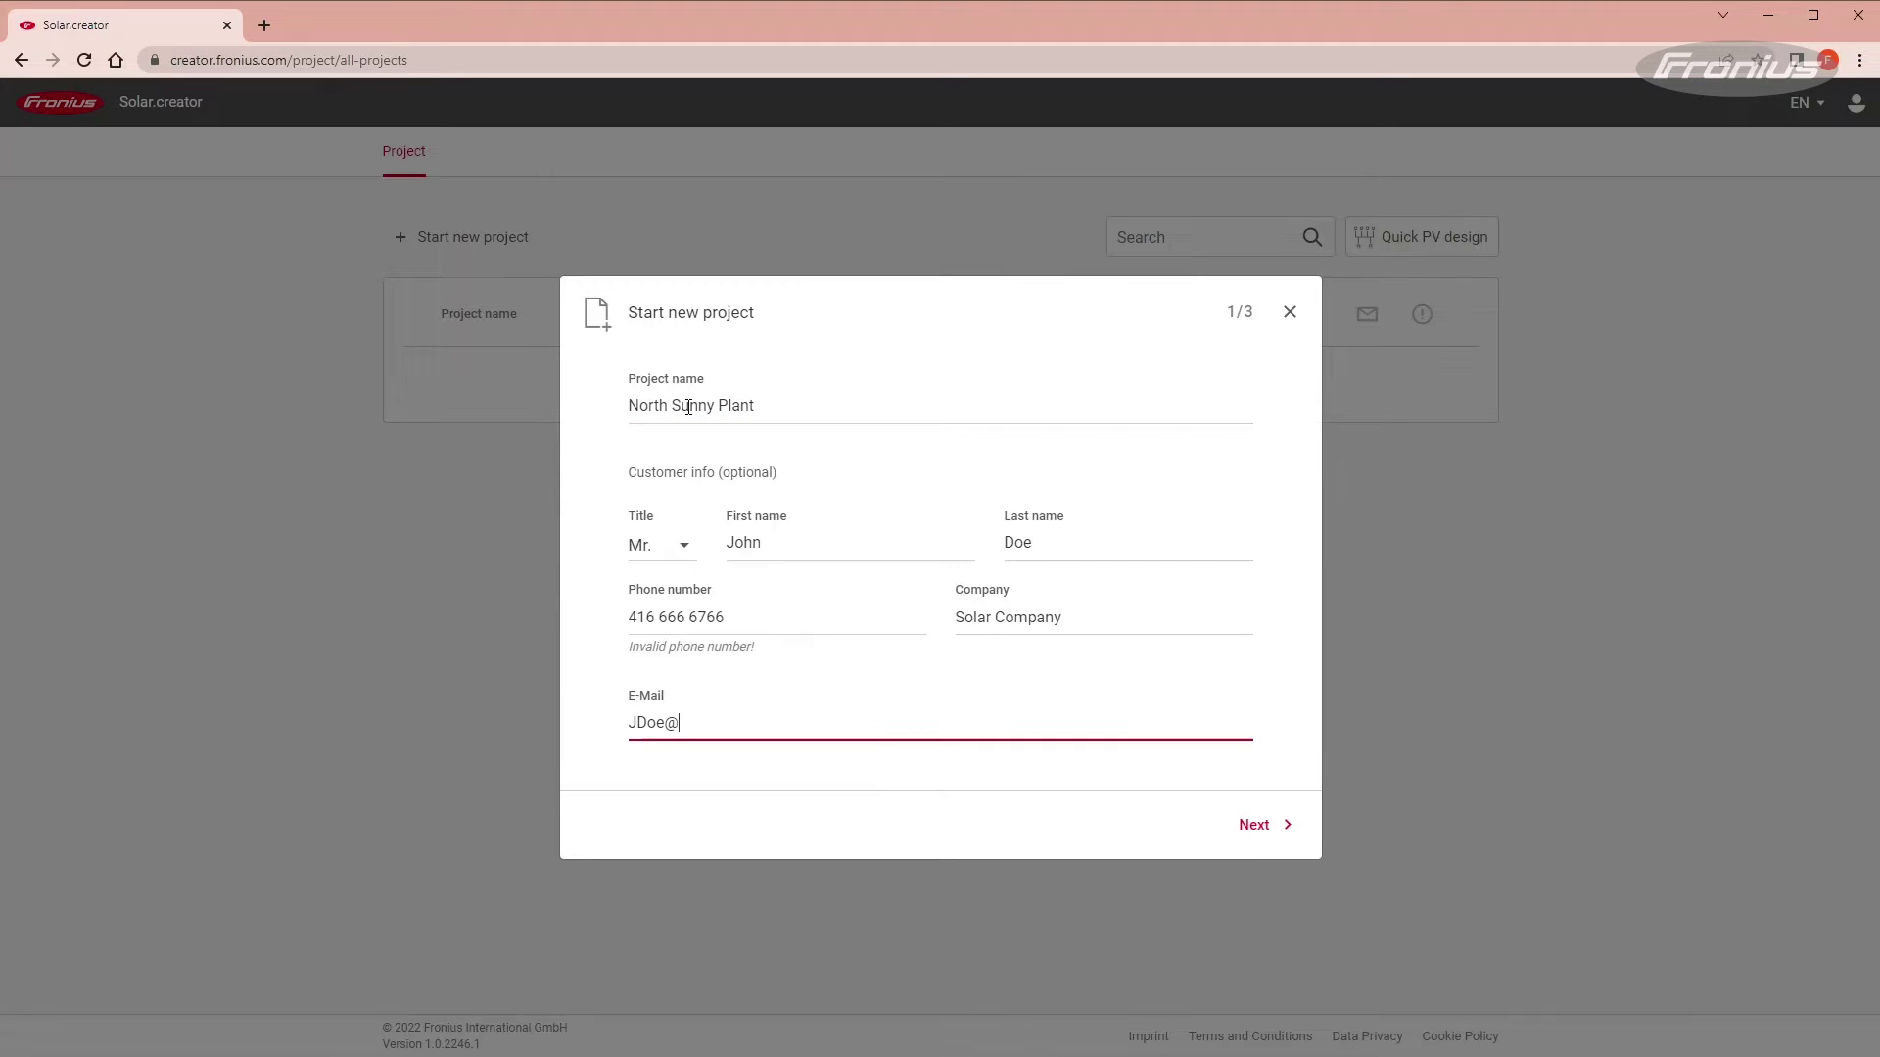
type("Solarcompany.com")
left_click(1257, 828)
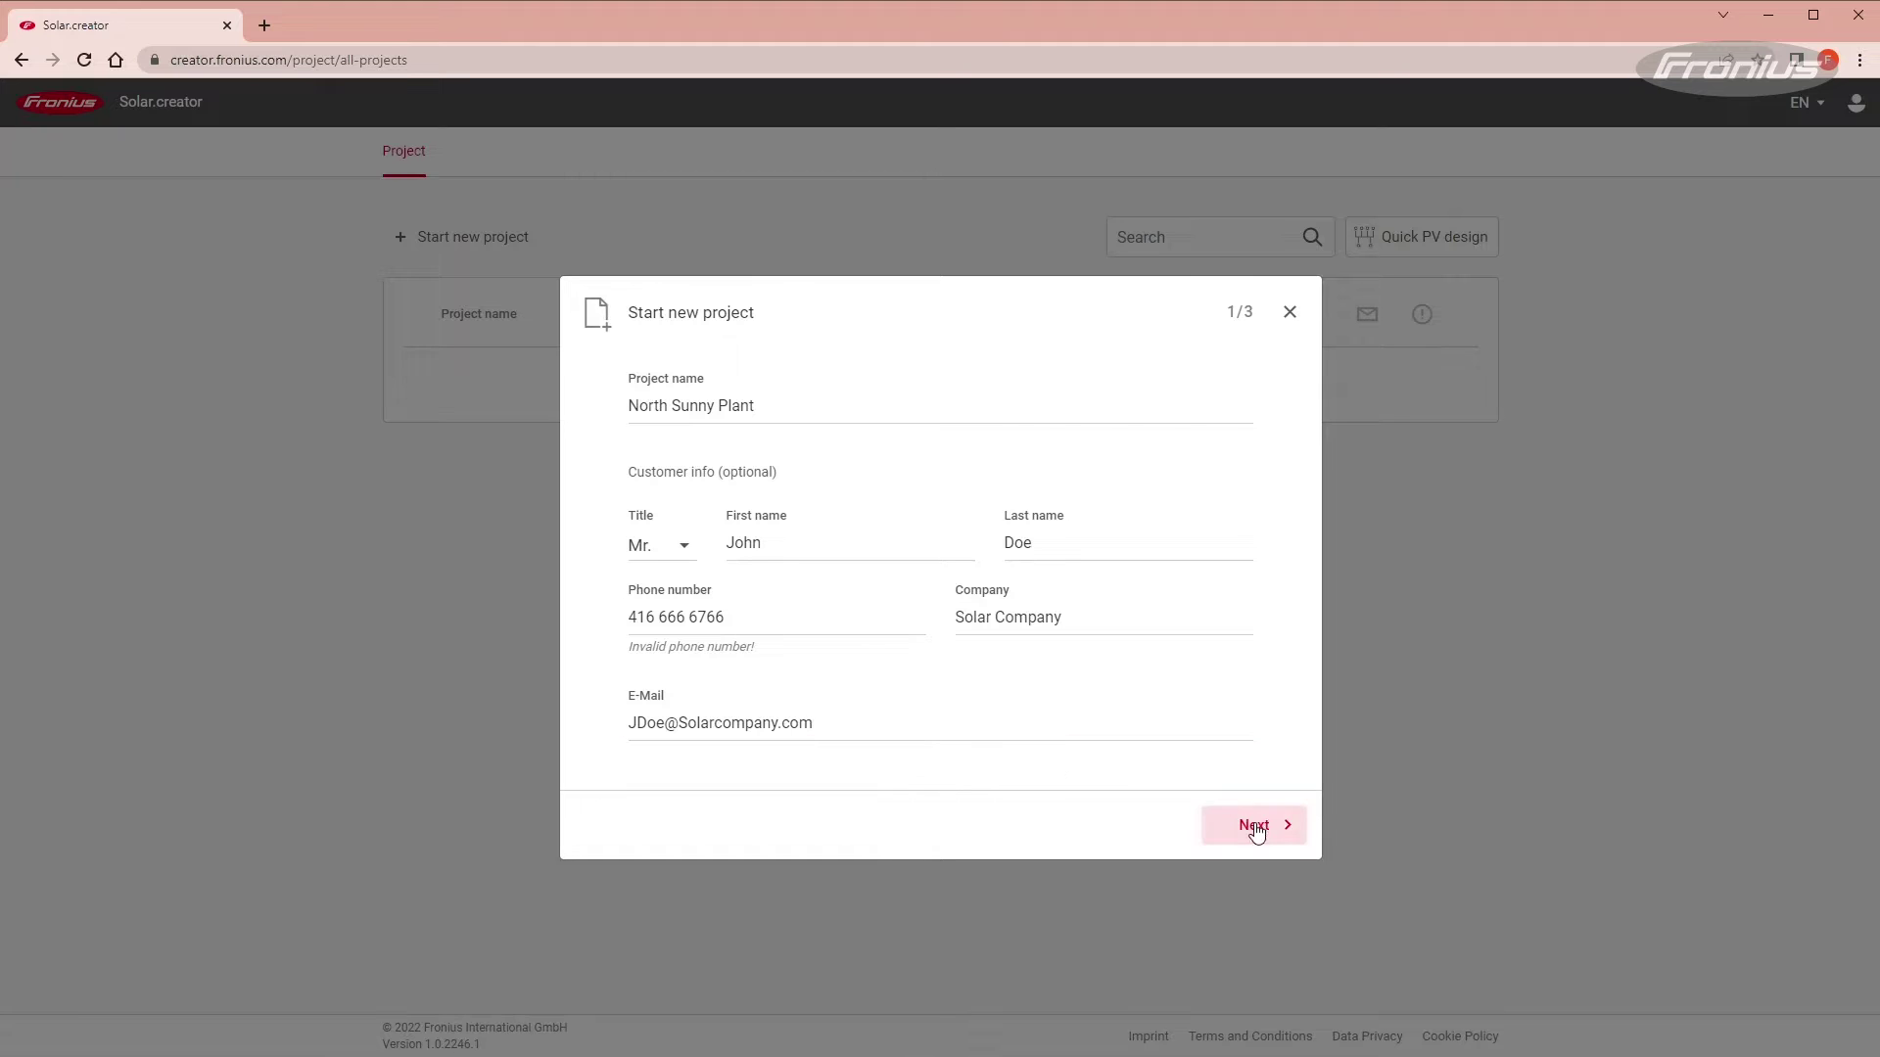
left_click(1258, 828)
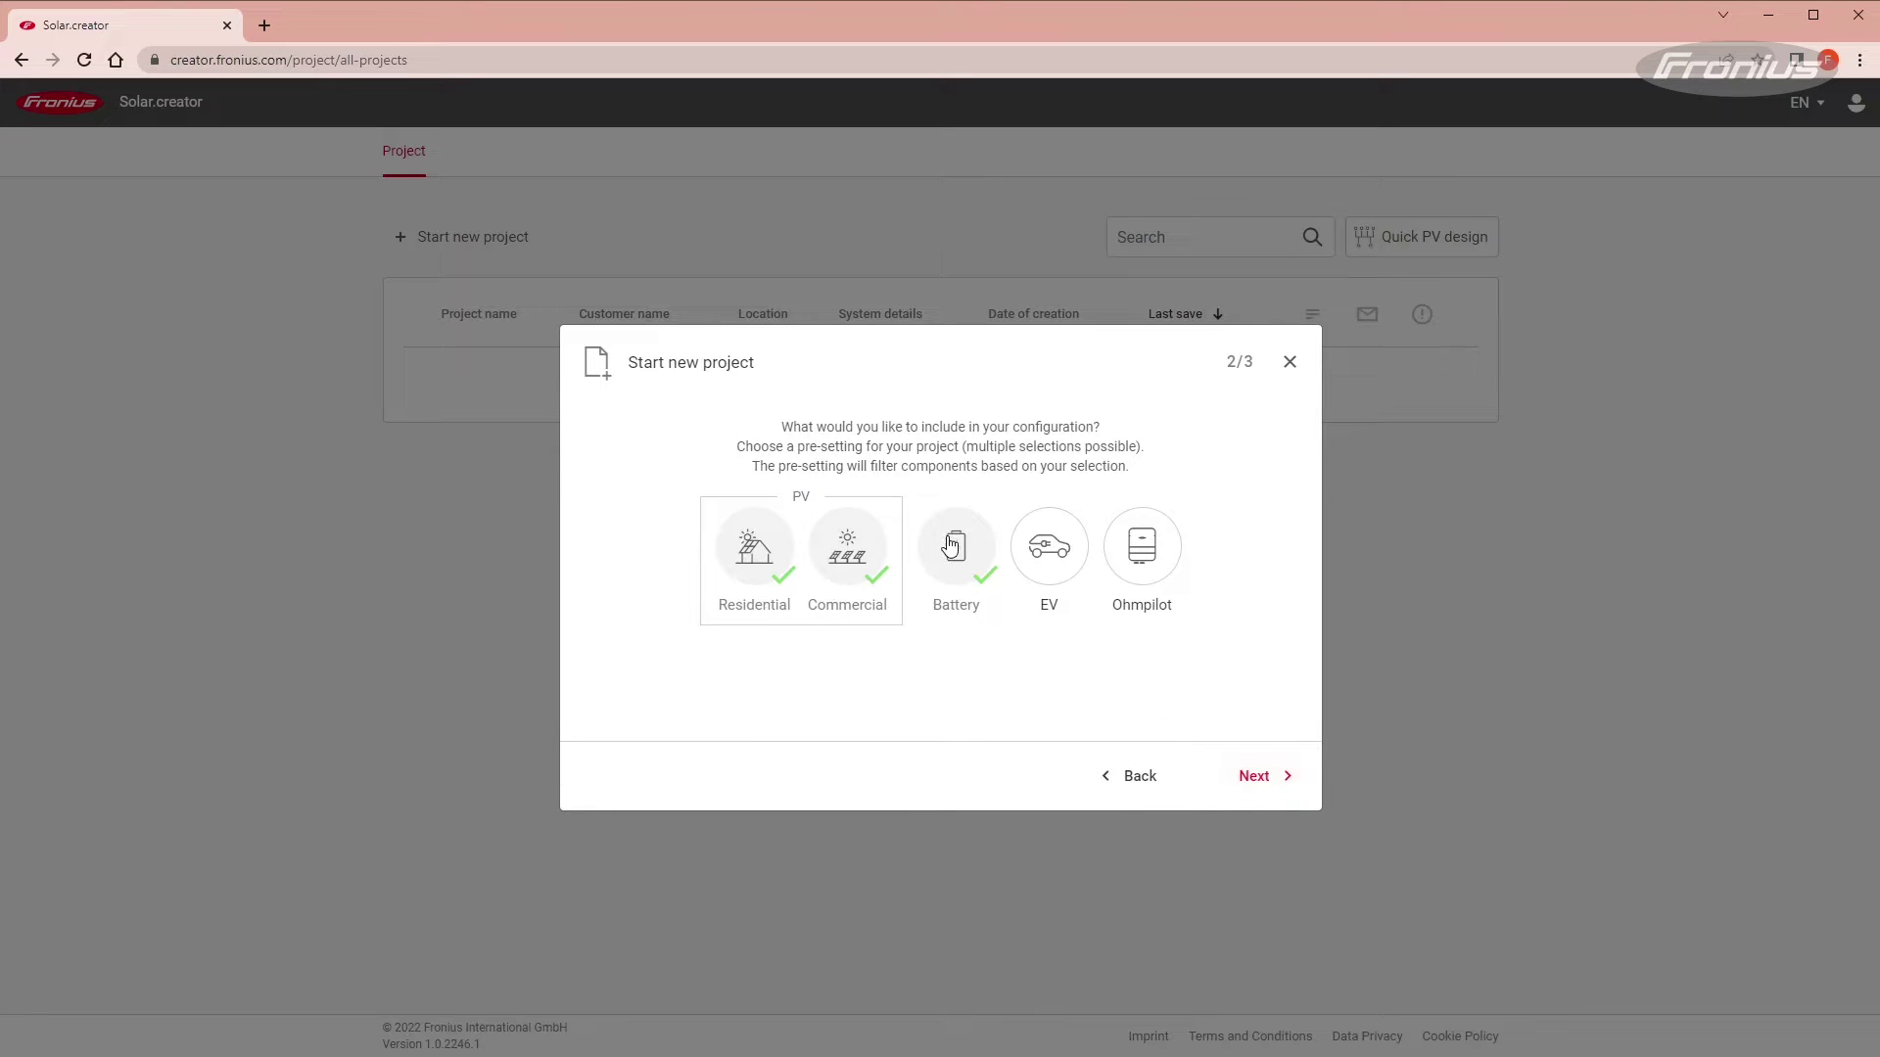
Uncheck Battery and Residential so only Commercial remains, then continue to format options.
left_click(951, 546)
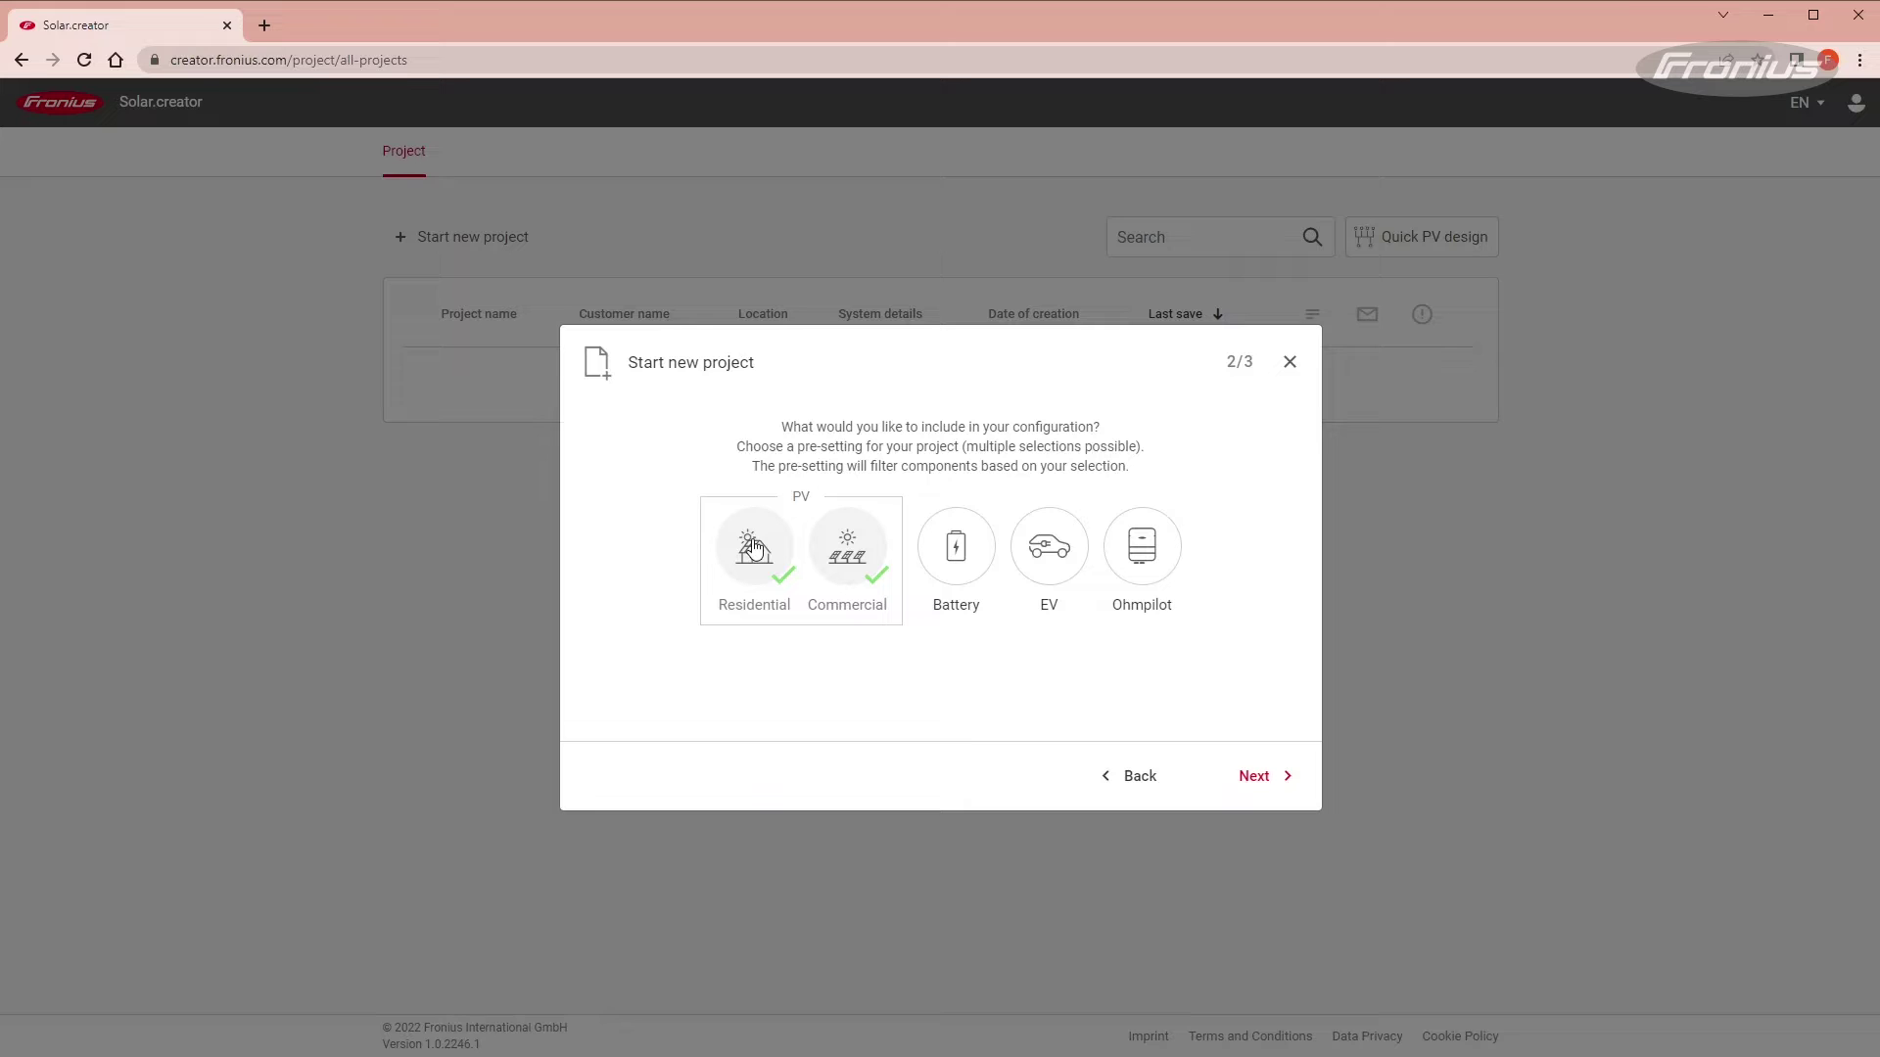
left_click(753, 549)
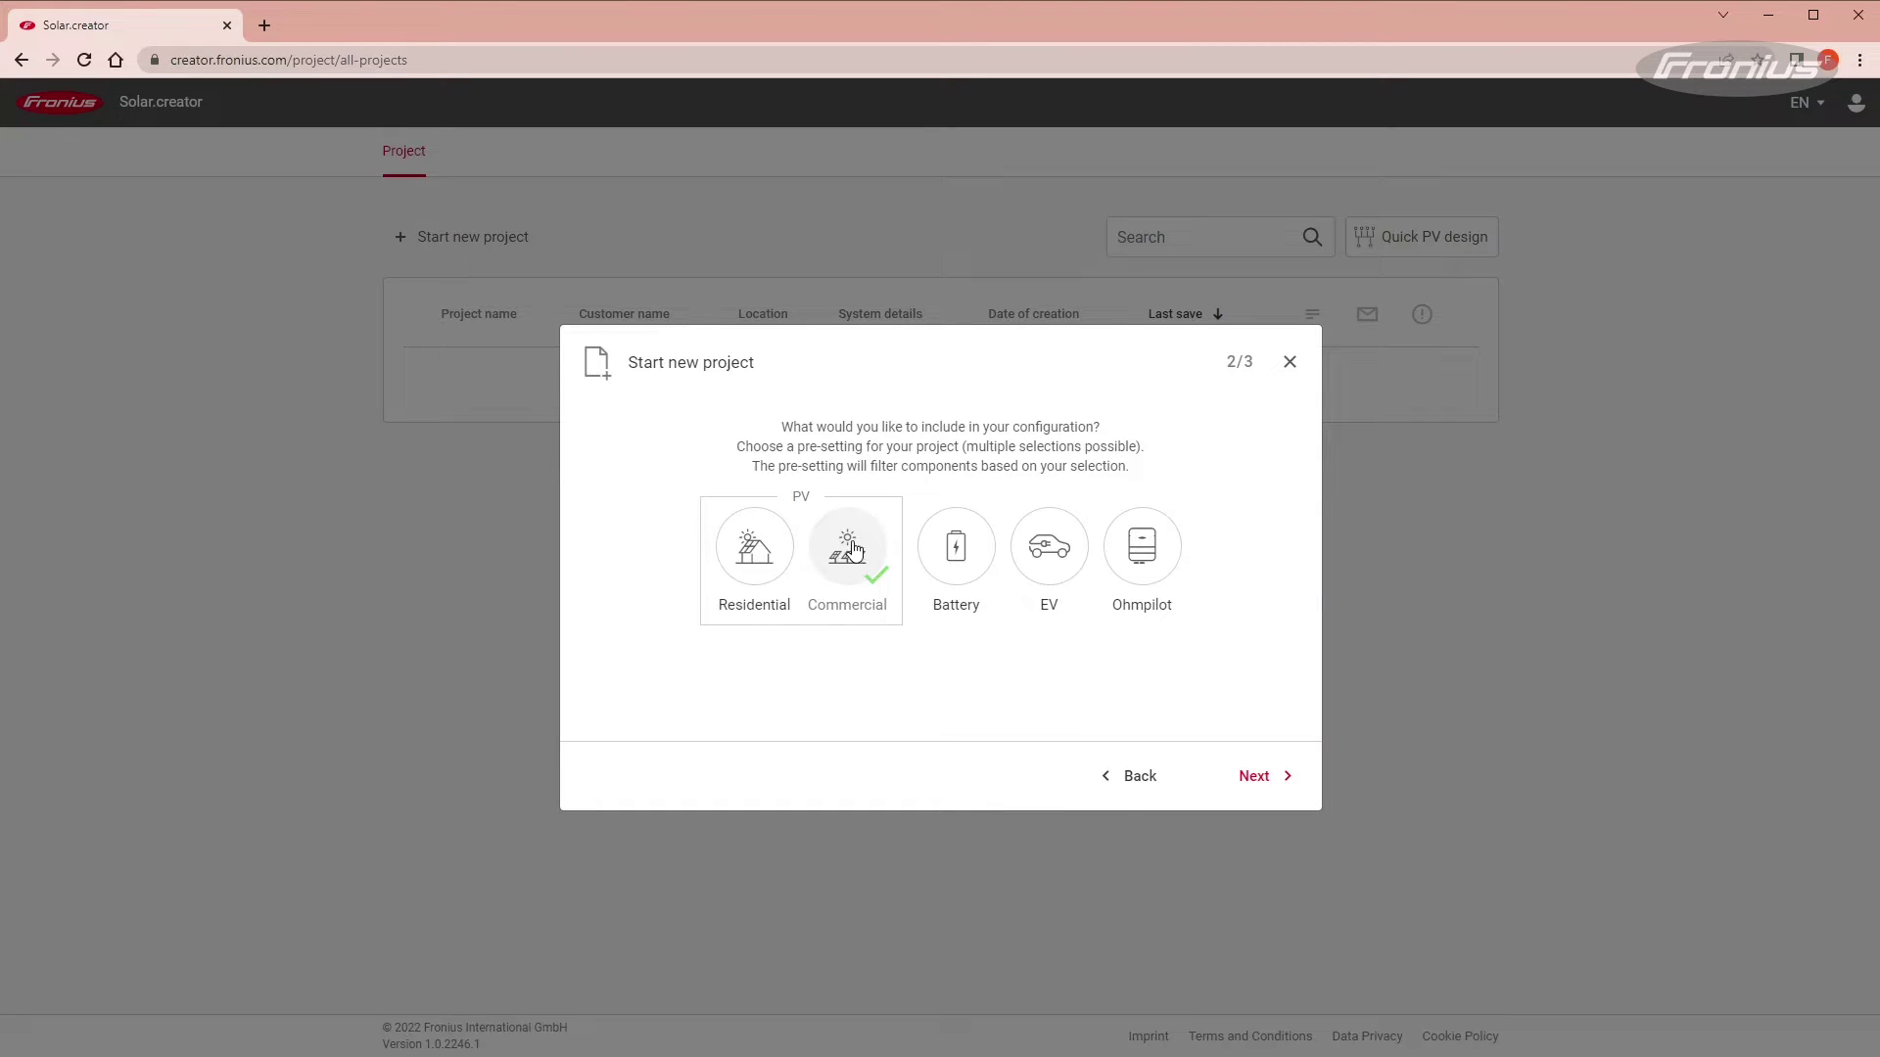
left_click(1247, 778)
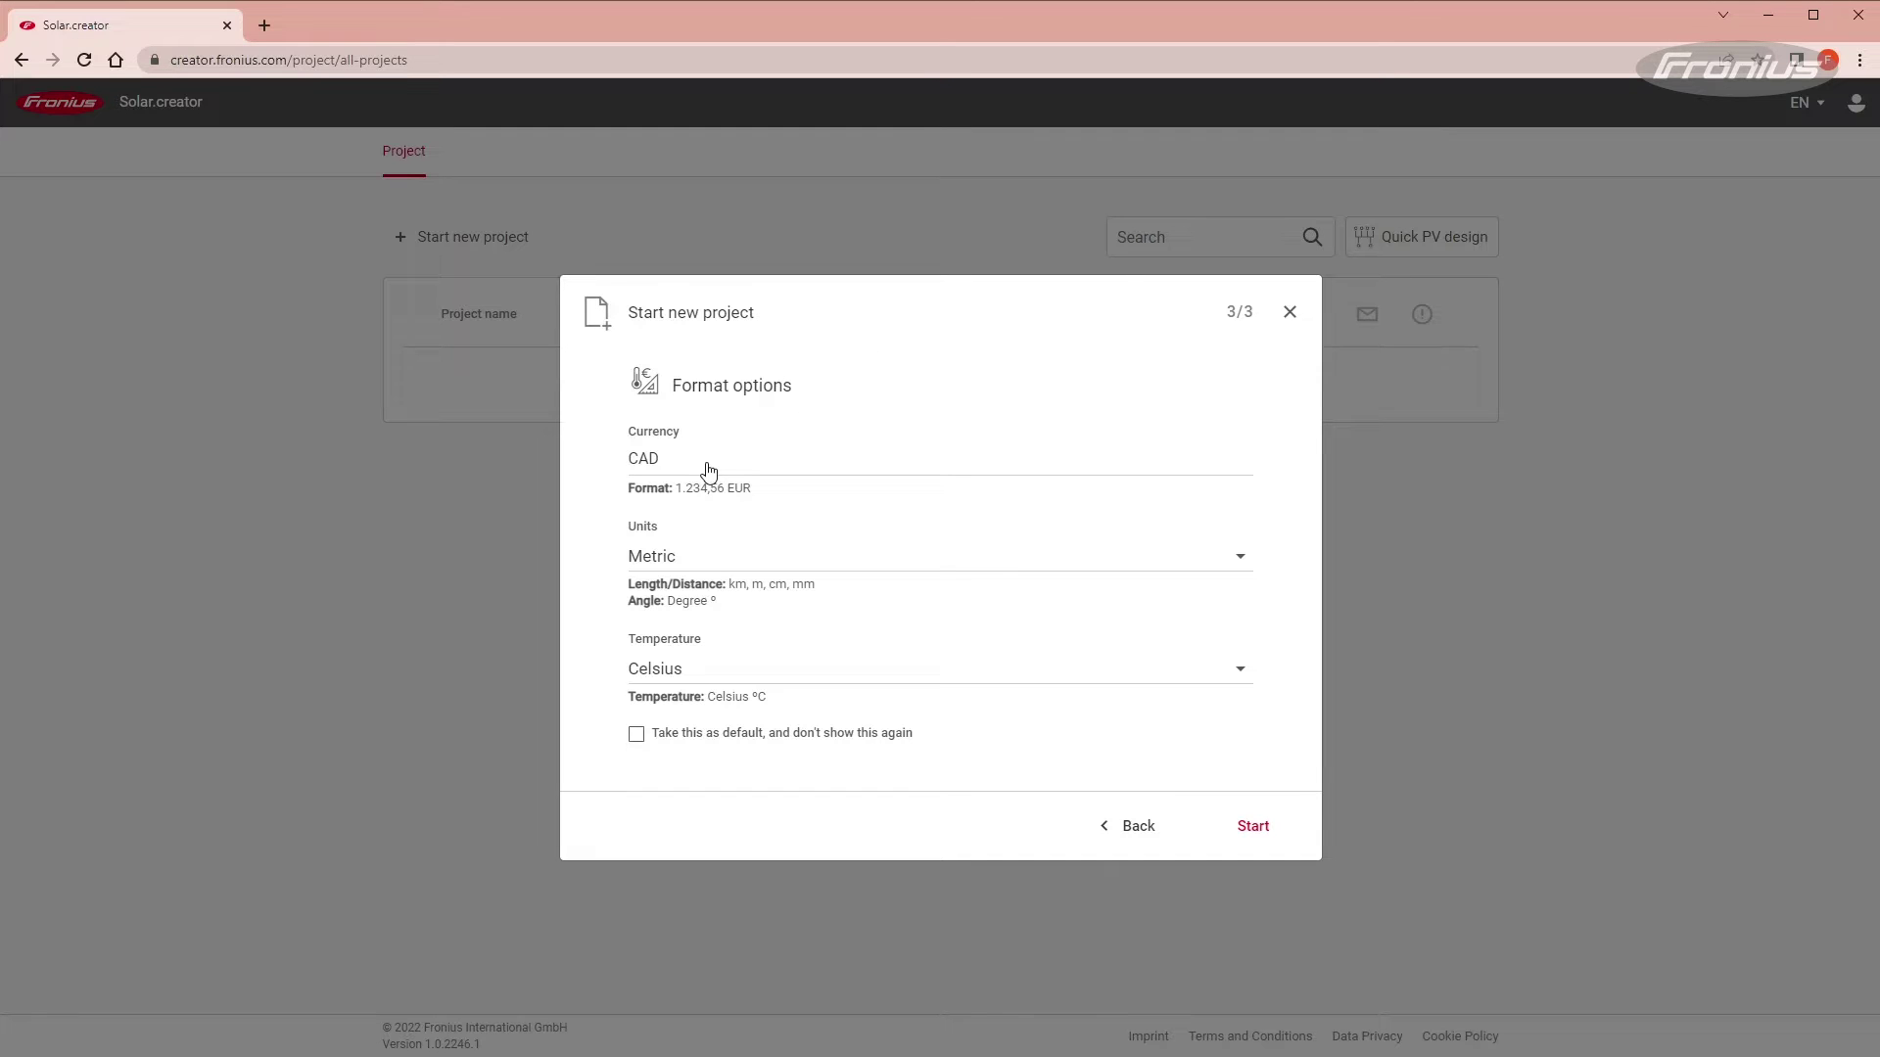
Keep CAD, Metric and Celsius, save them as default, and create the project.
left_click(656, 467)
key("Escape")
left_click(734, 564)
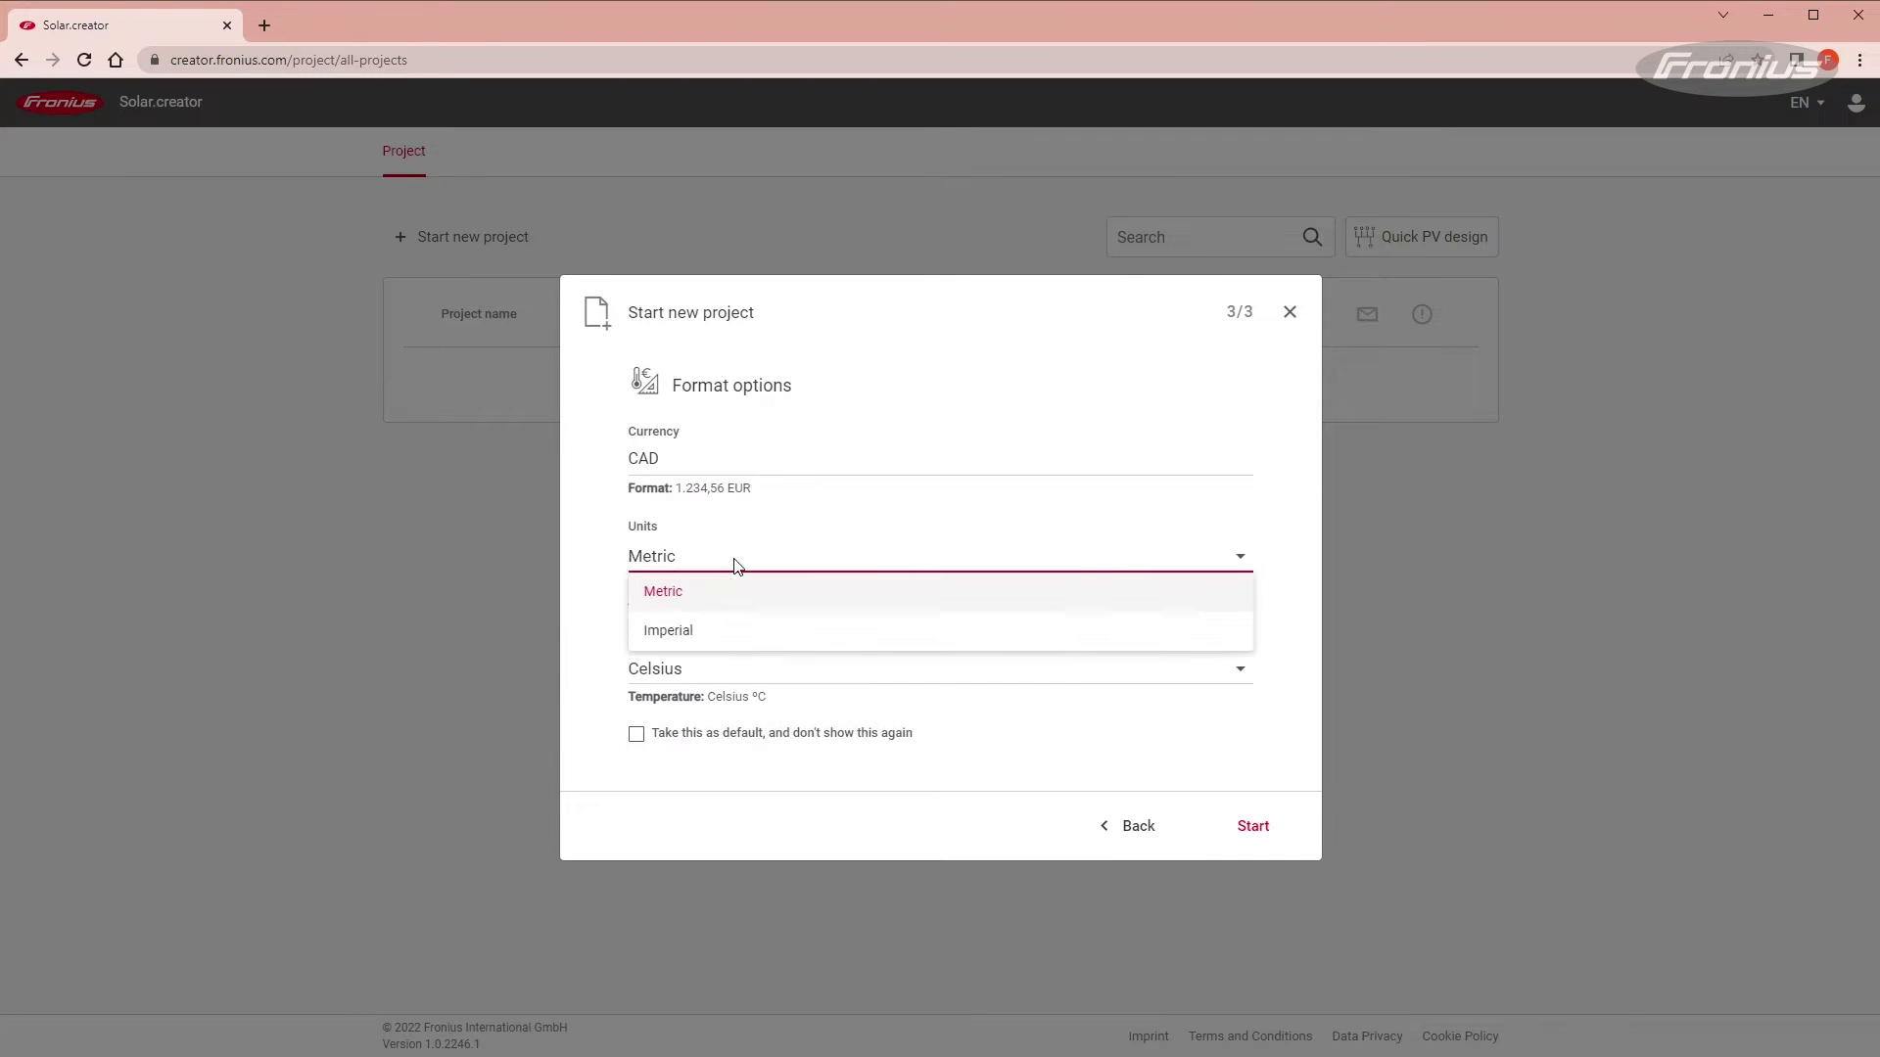
left_click(735, 566)
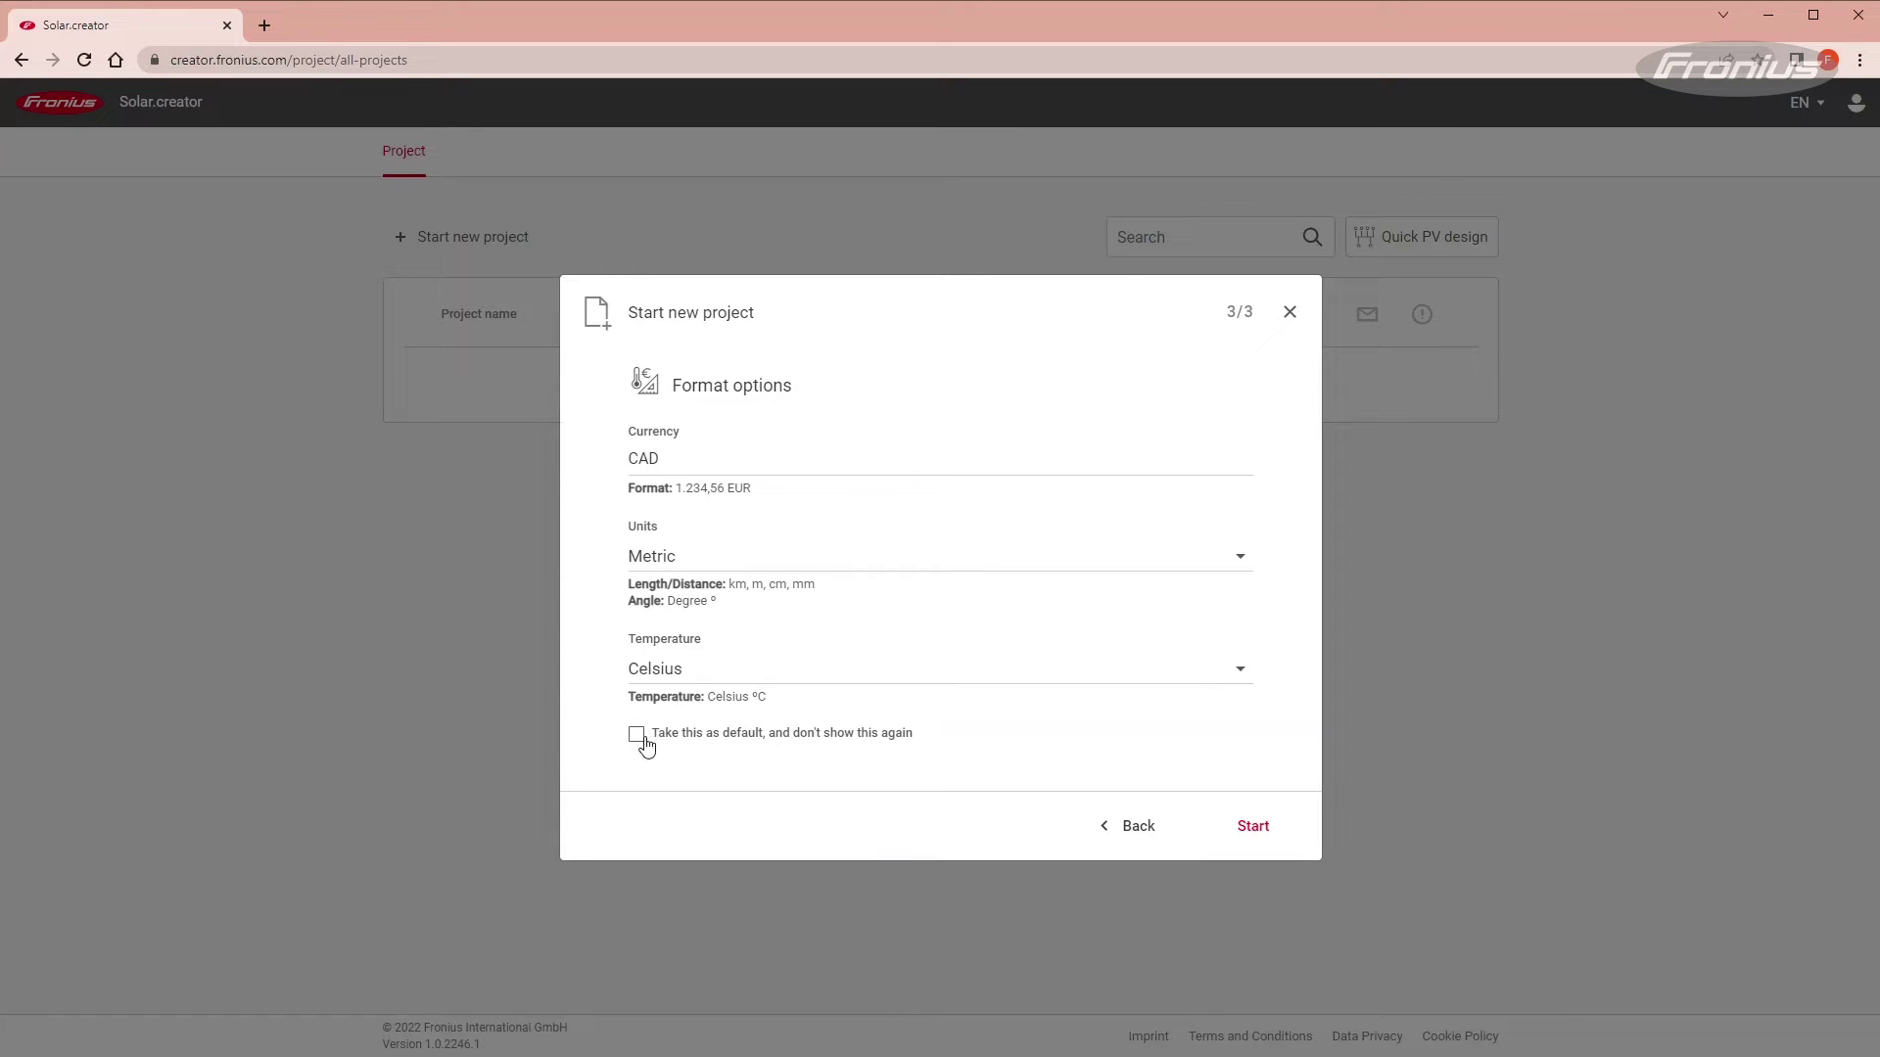
left_click(636, 736)
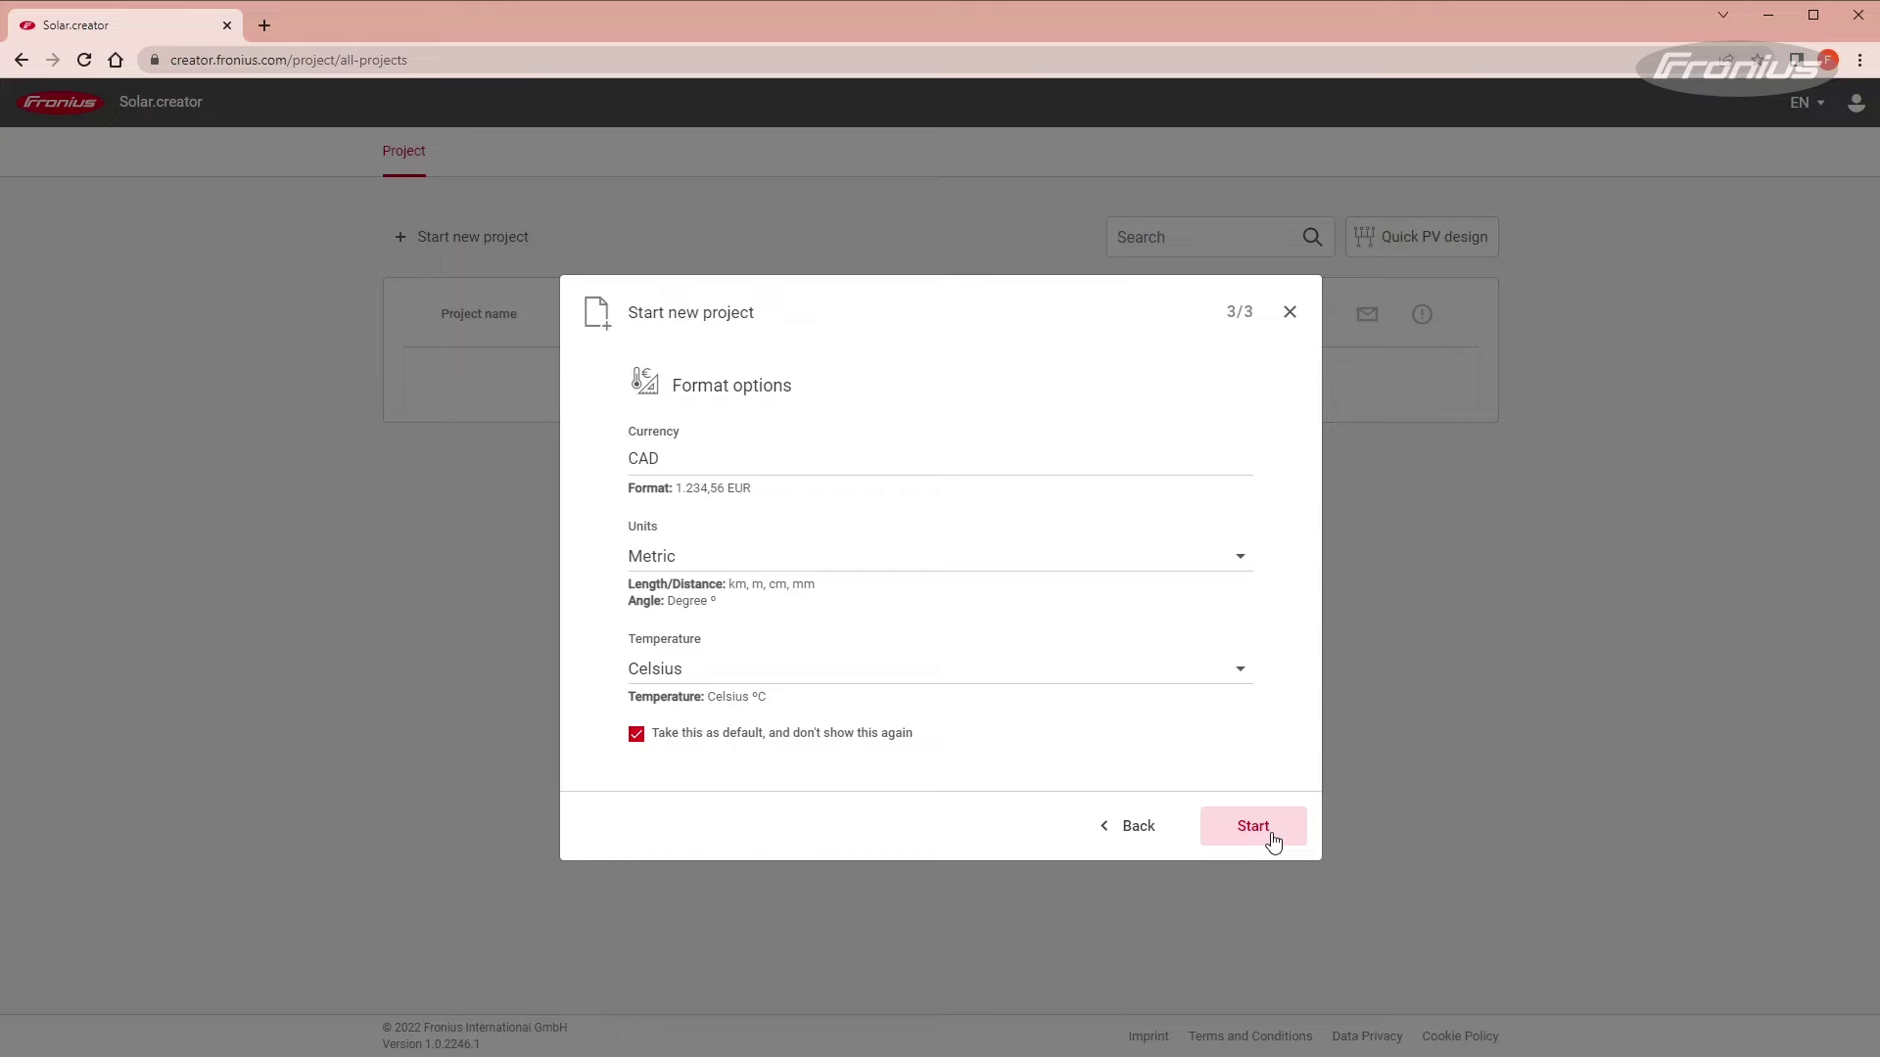
left_click(1271, 839)
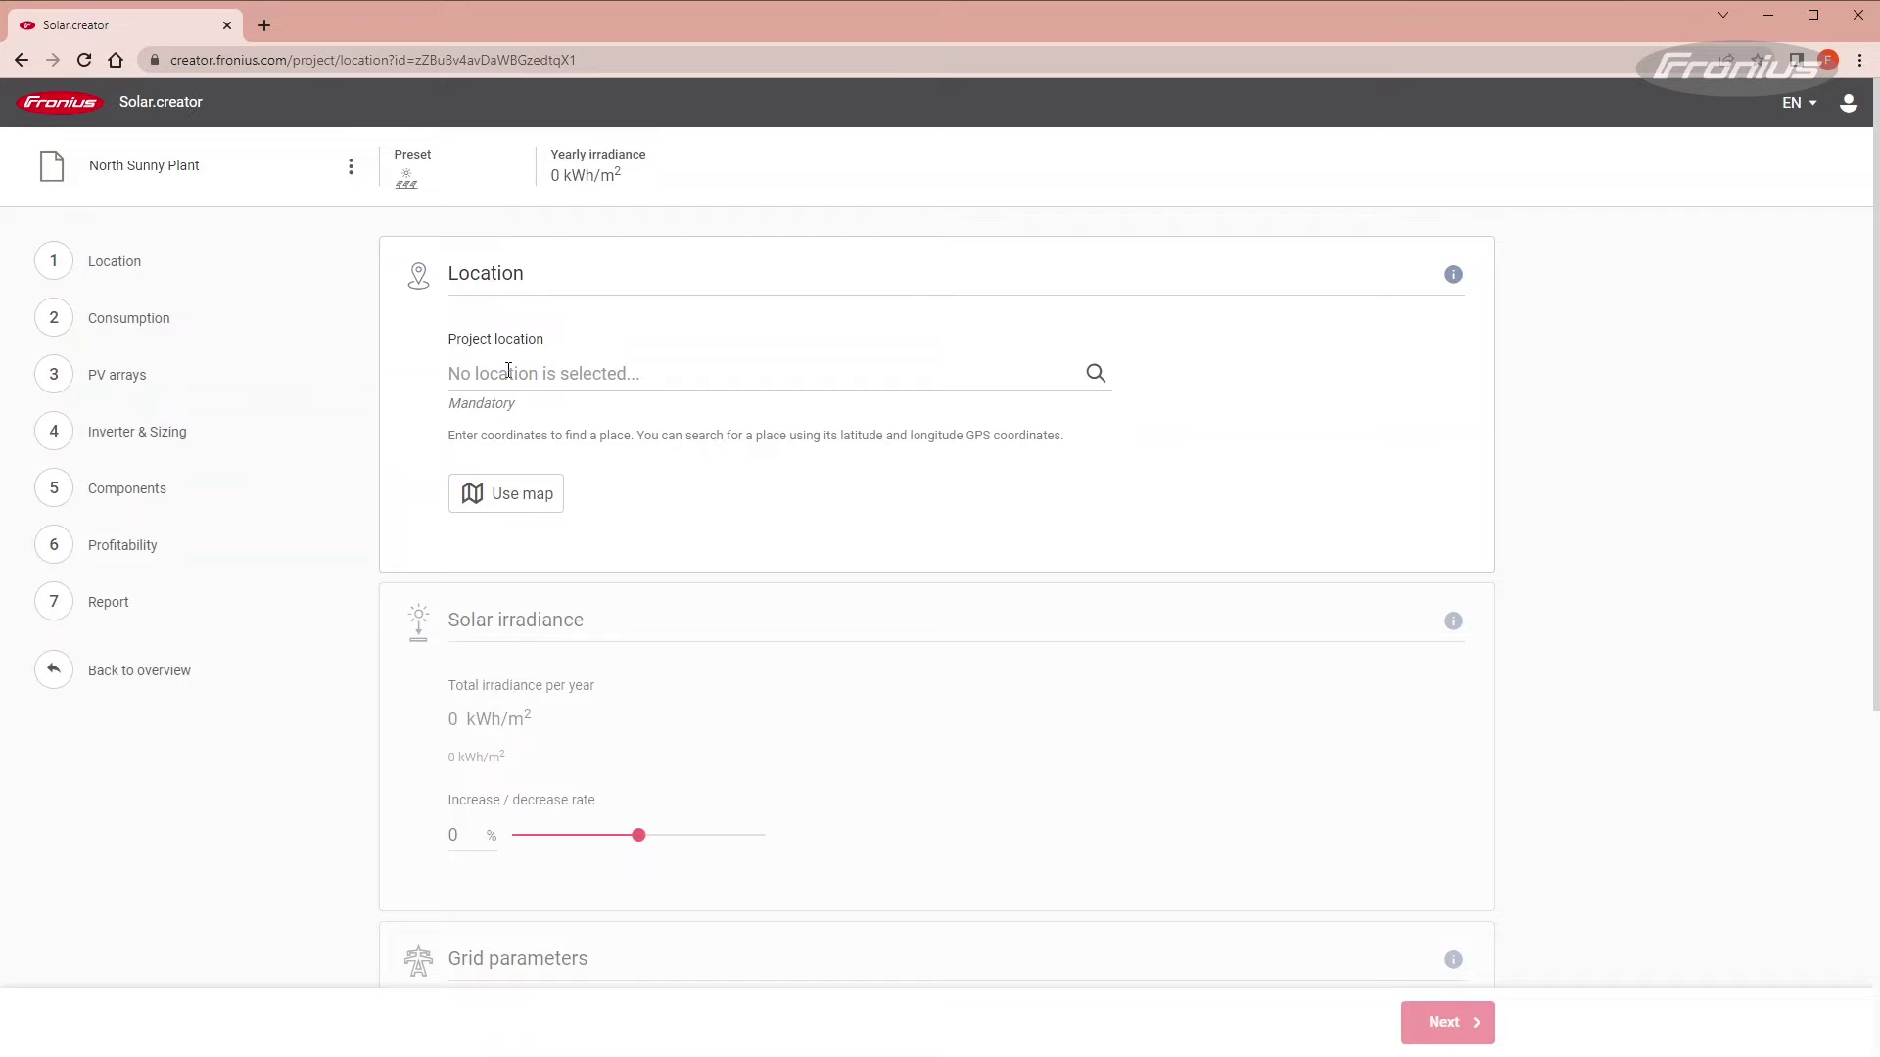
Enter the site's street address and choose the Argentia Road, Mississauga suggestion (1,298 kWh/m²).
left_click(508, 371)
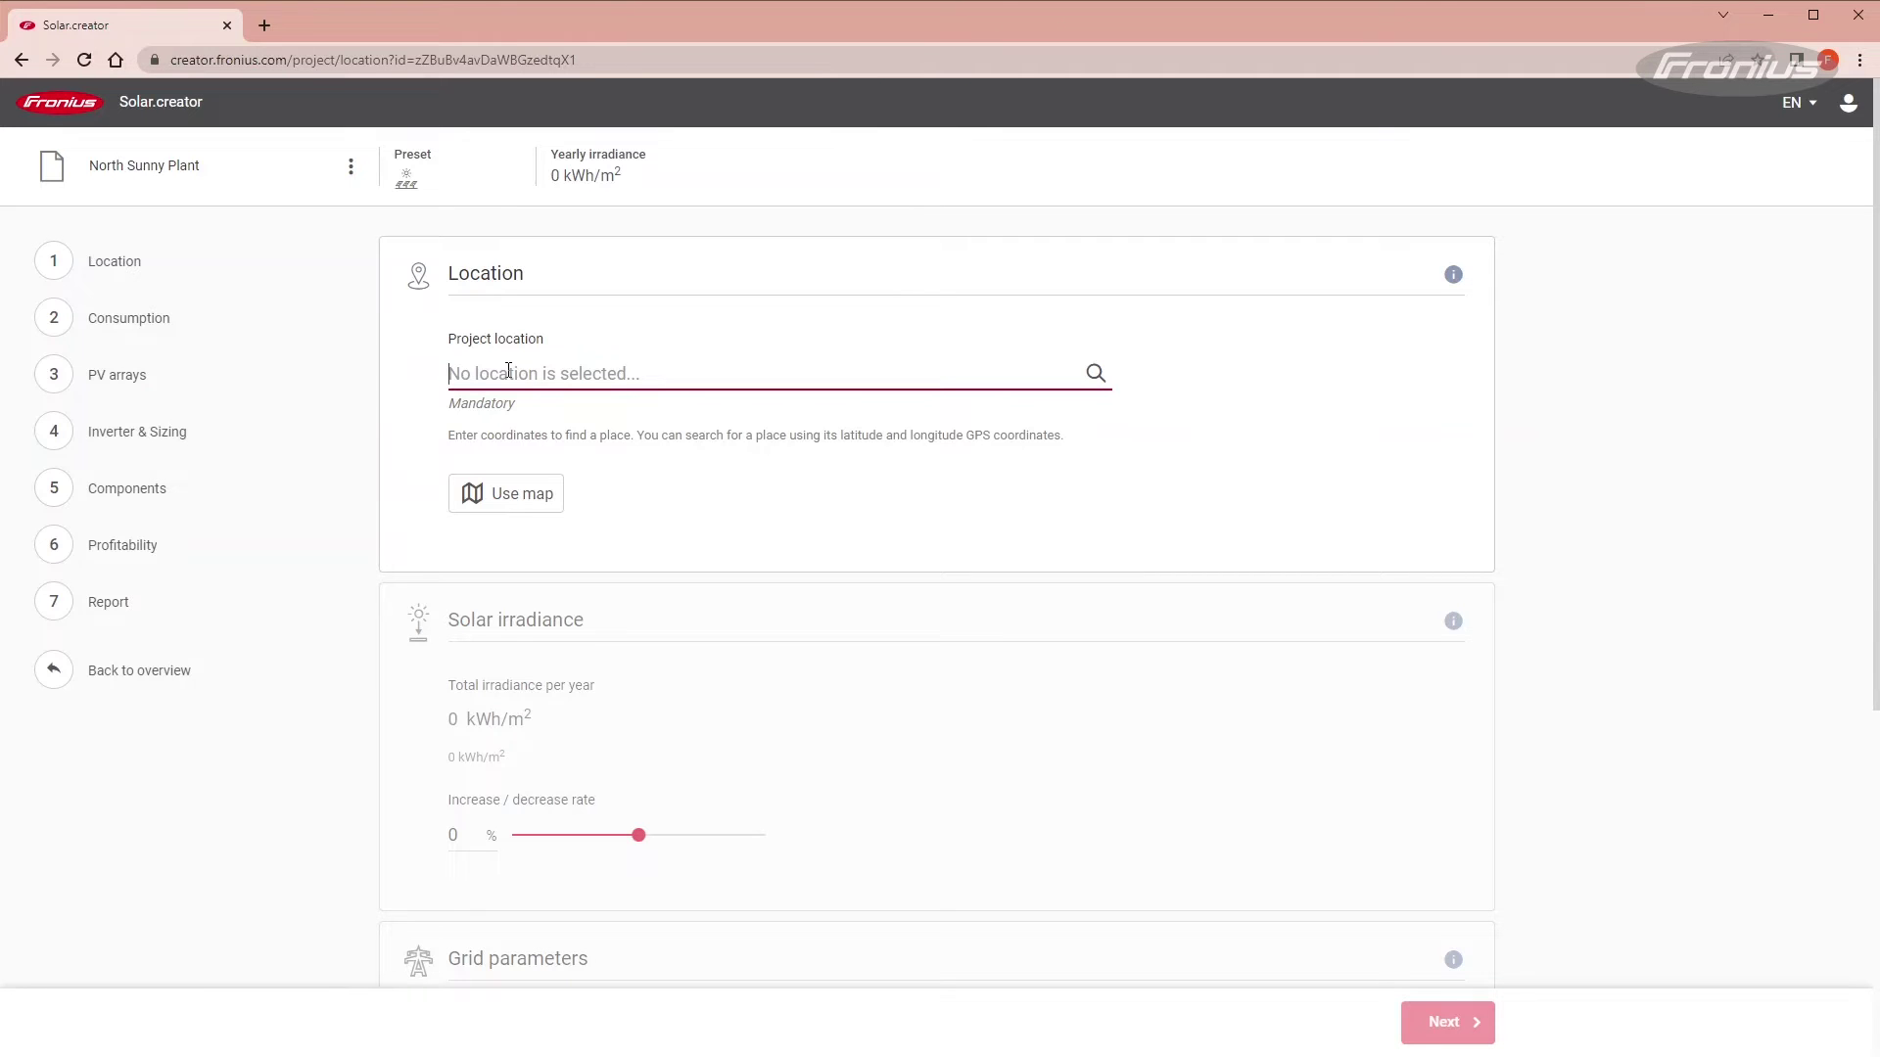
type("2875")
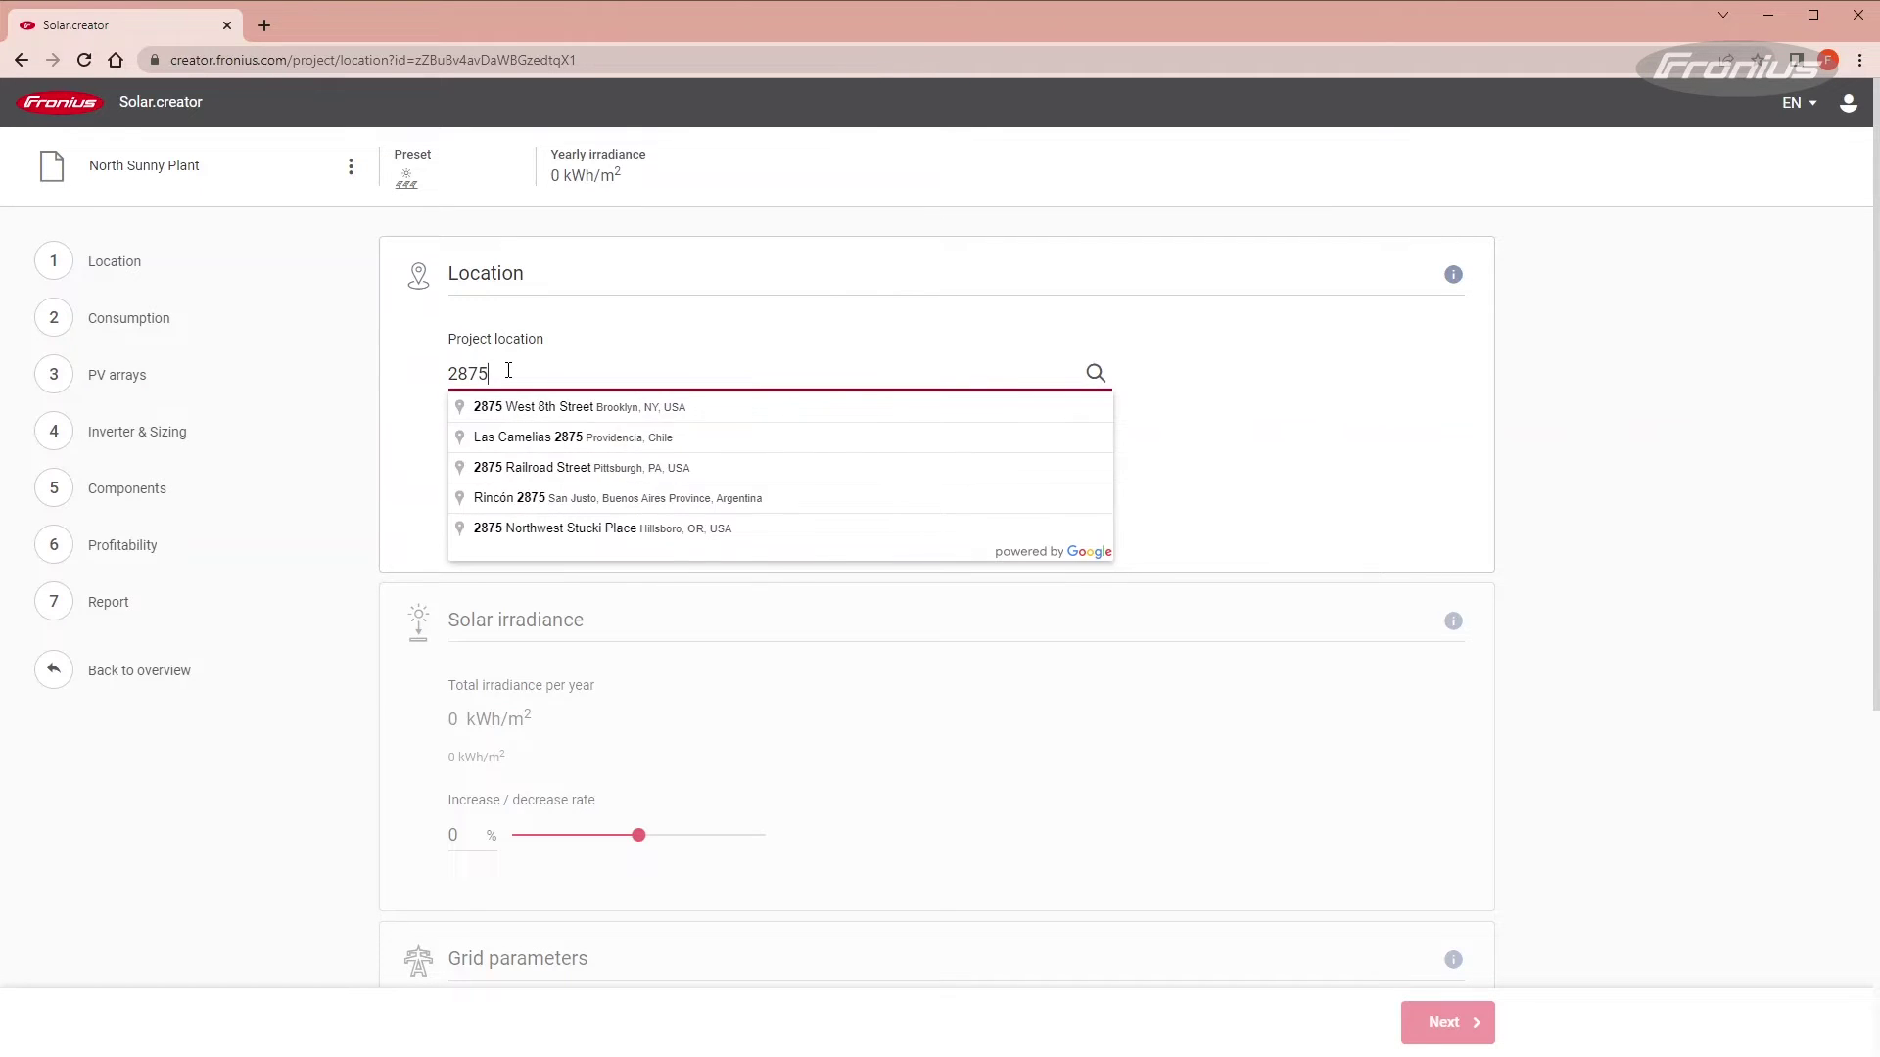
type("  argent")
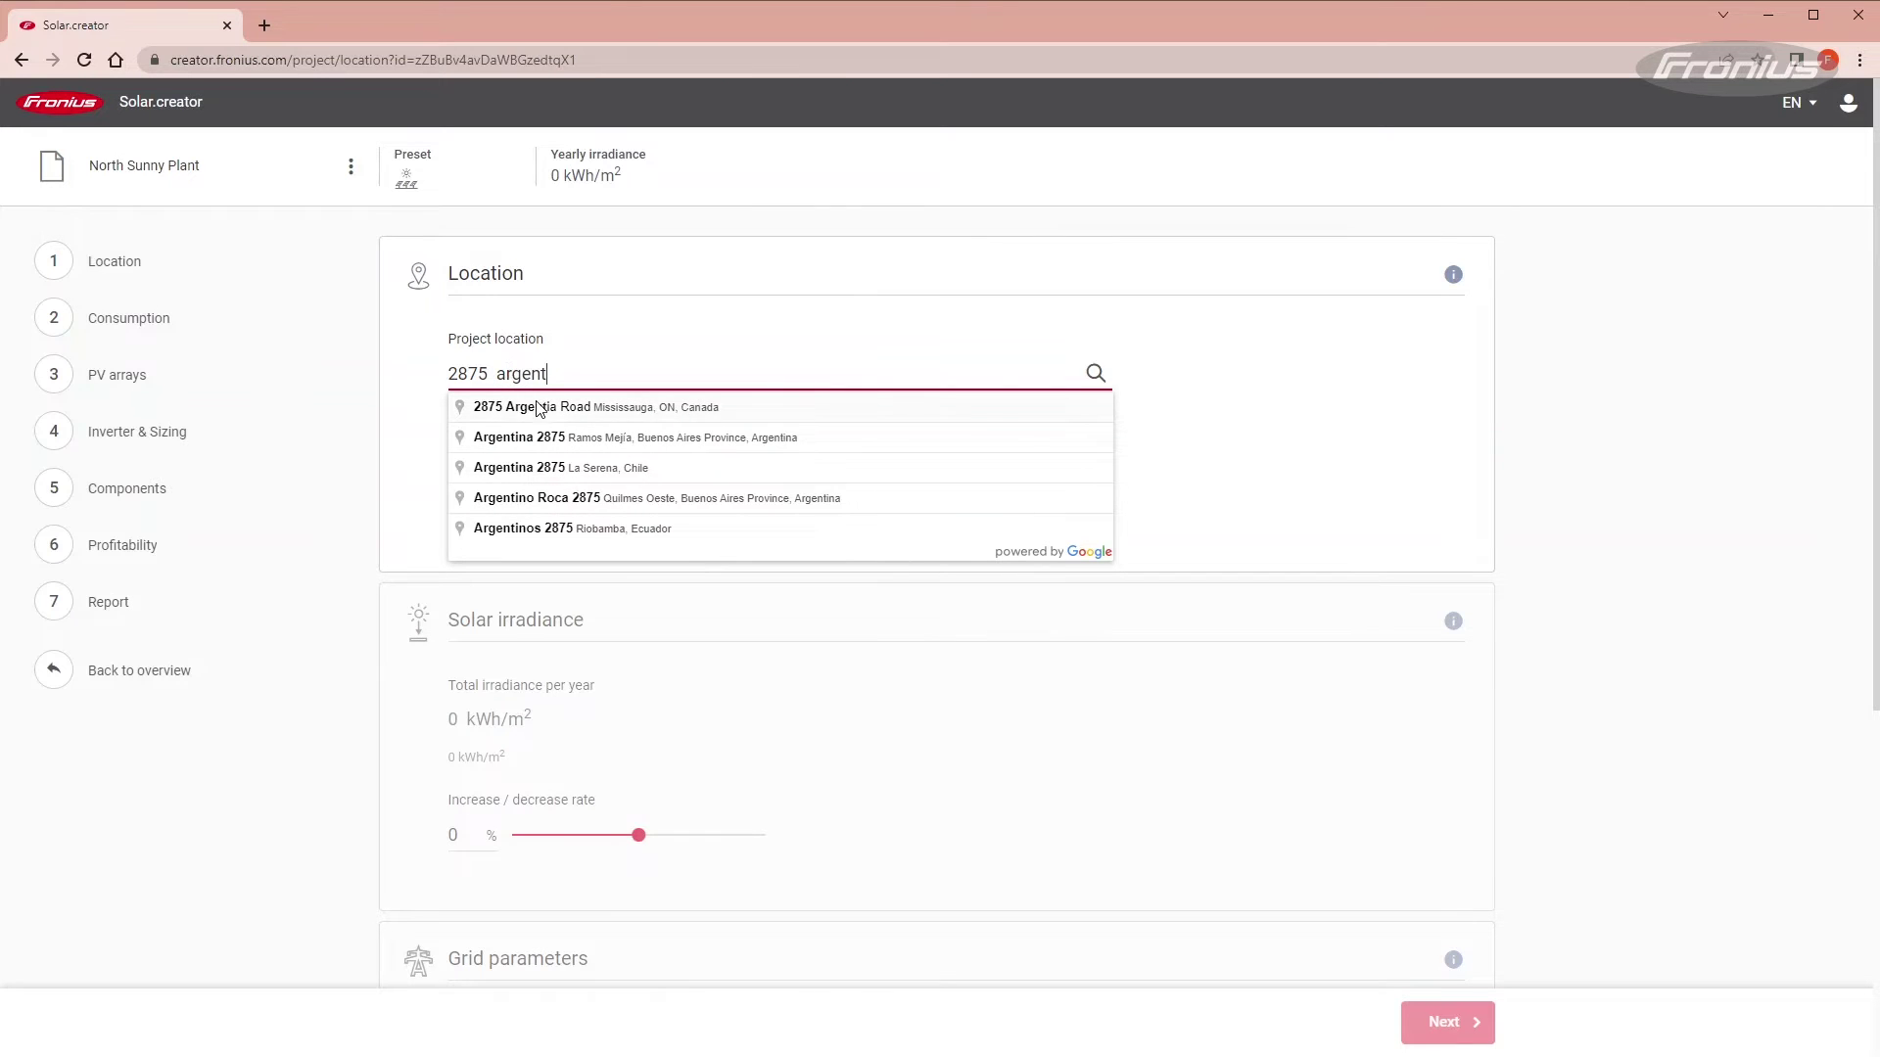
left_click(535, 406)
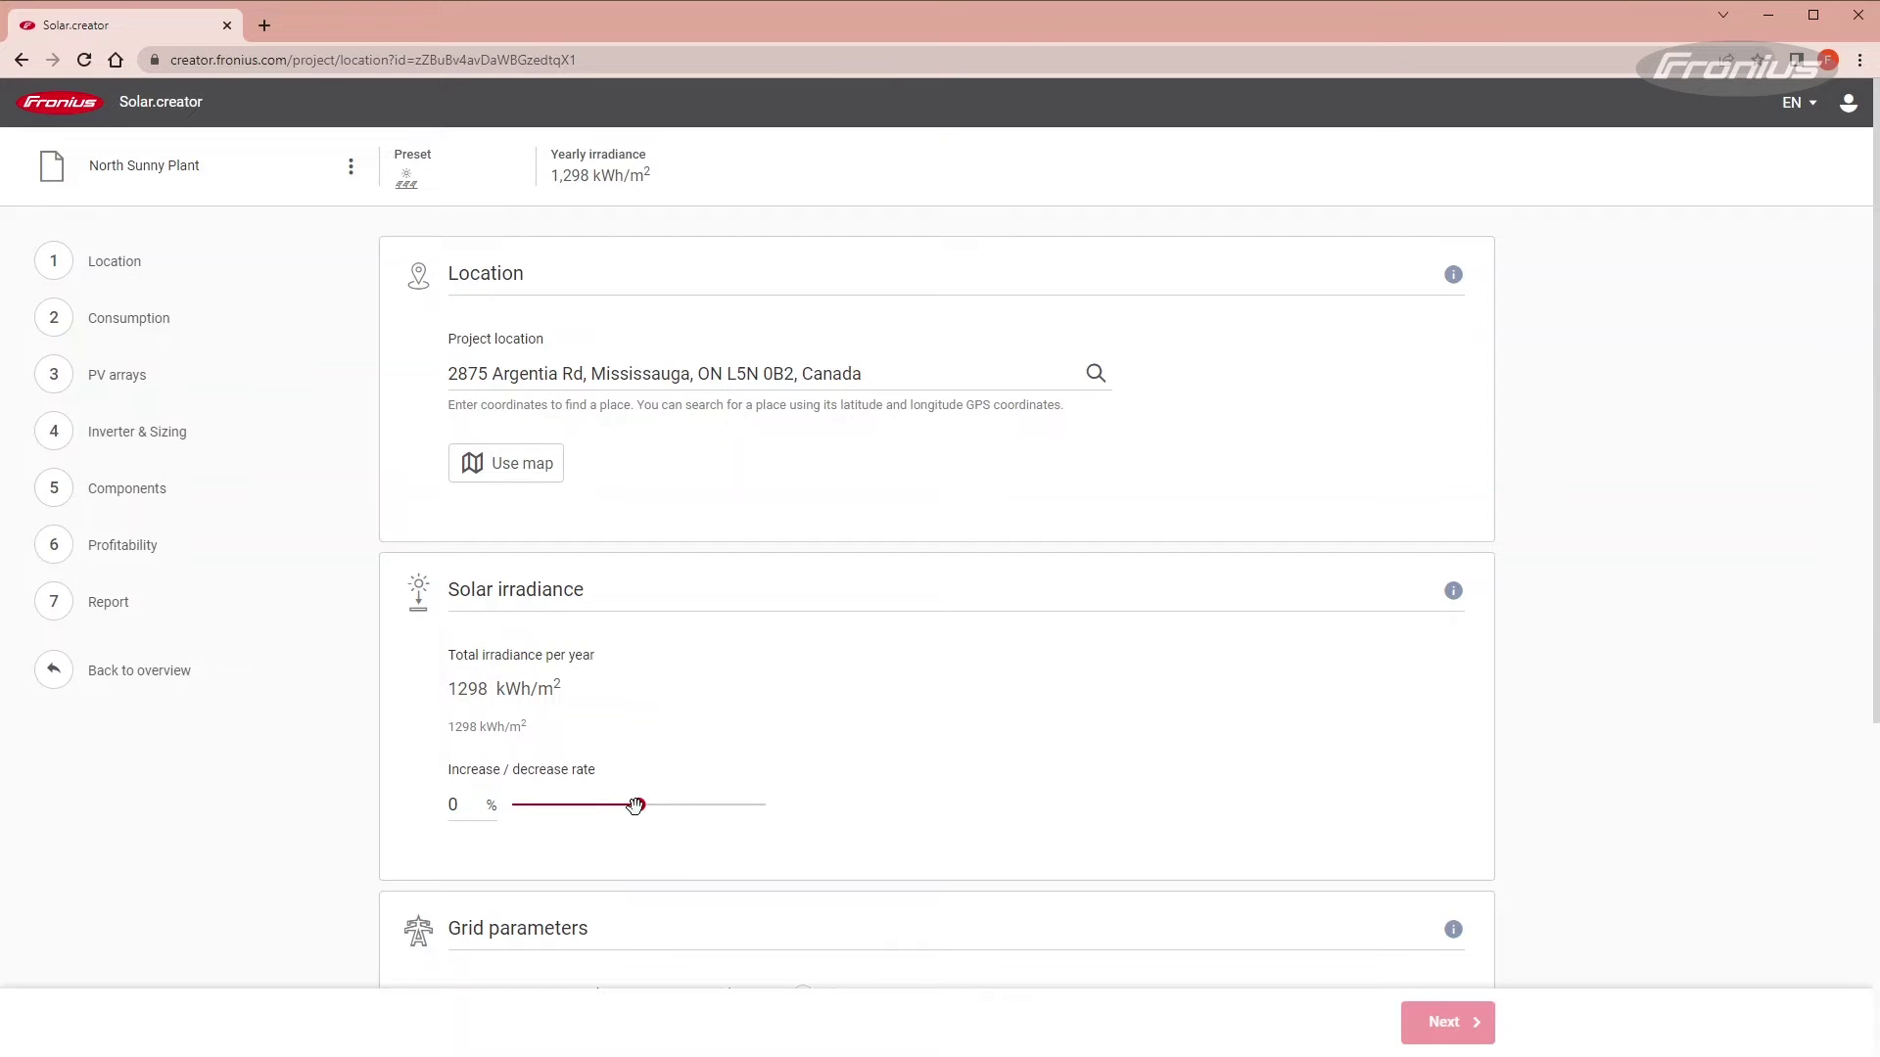
Lower the irradiance rate to -4 %, set grid voltage to 240V, and continue to Consumption.
left_click_drag(635, 804, 609, 810)
scroll(730, 722, "down", 5)
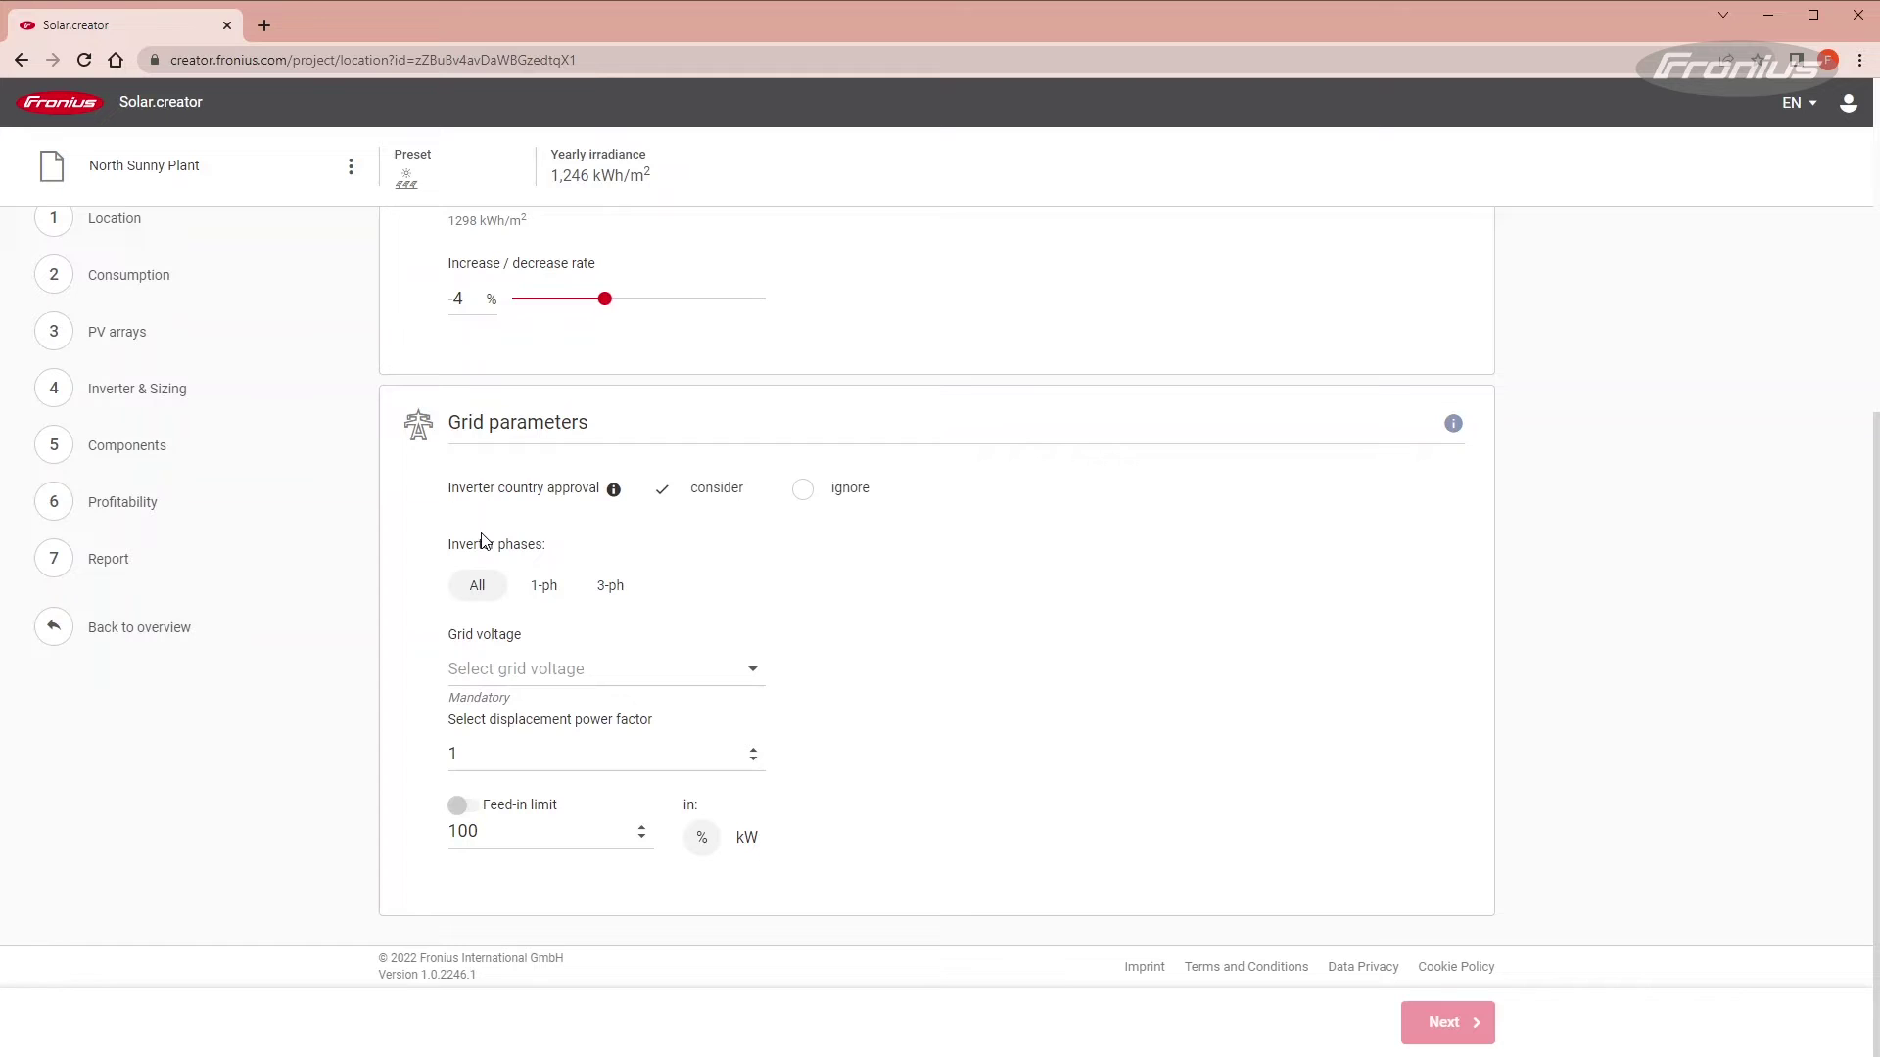
left_click(470, 683)
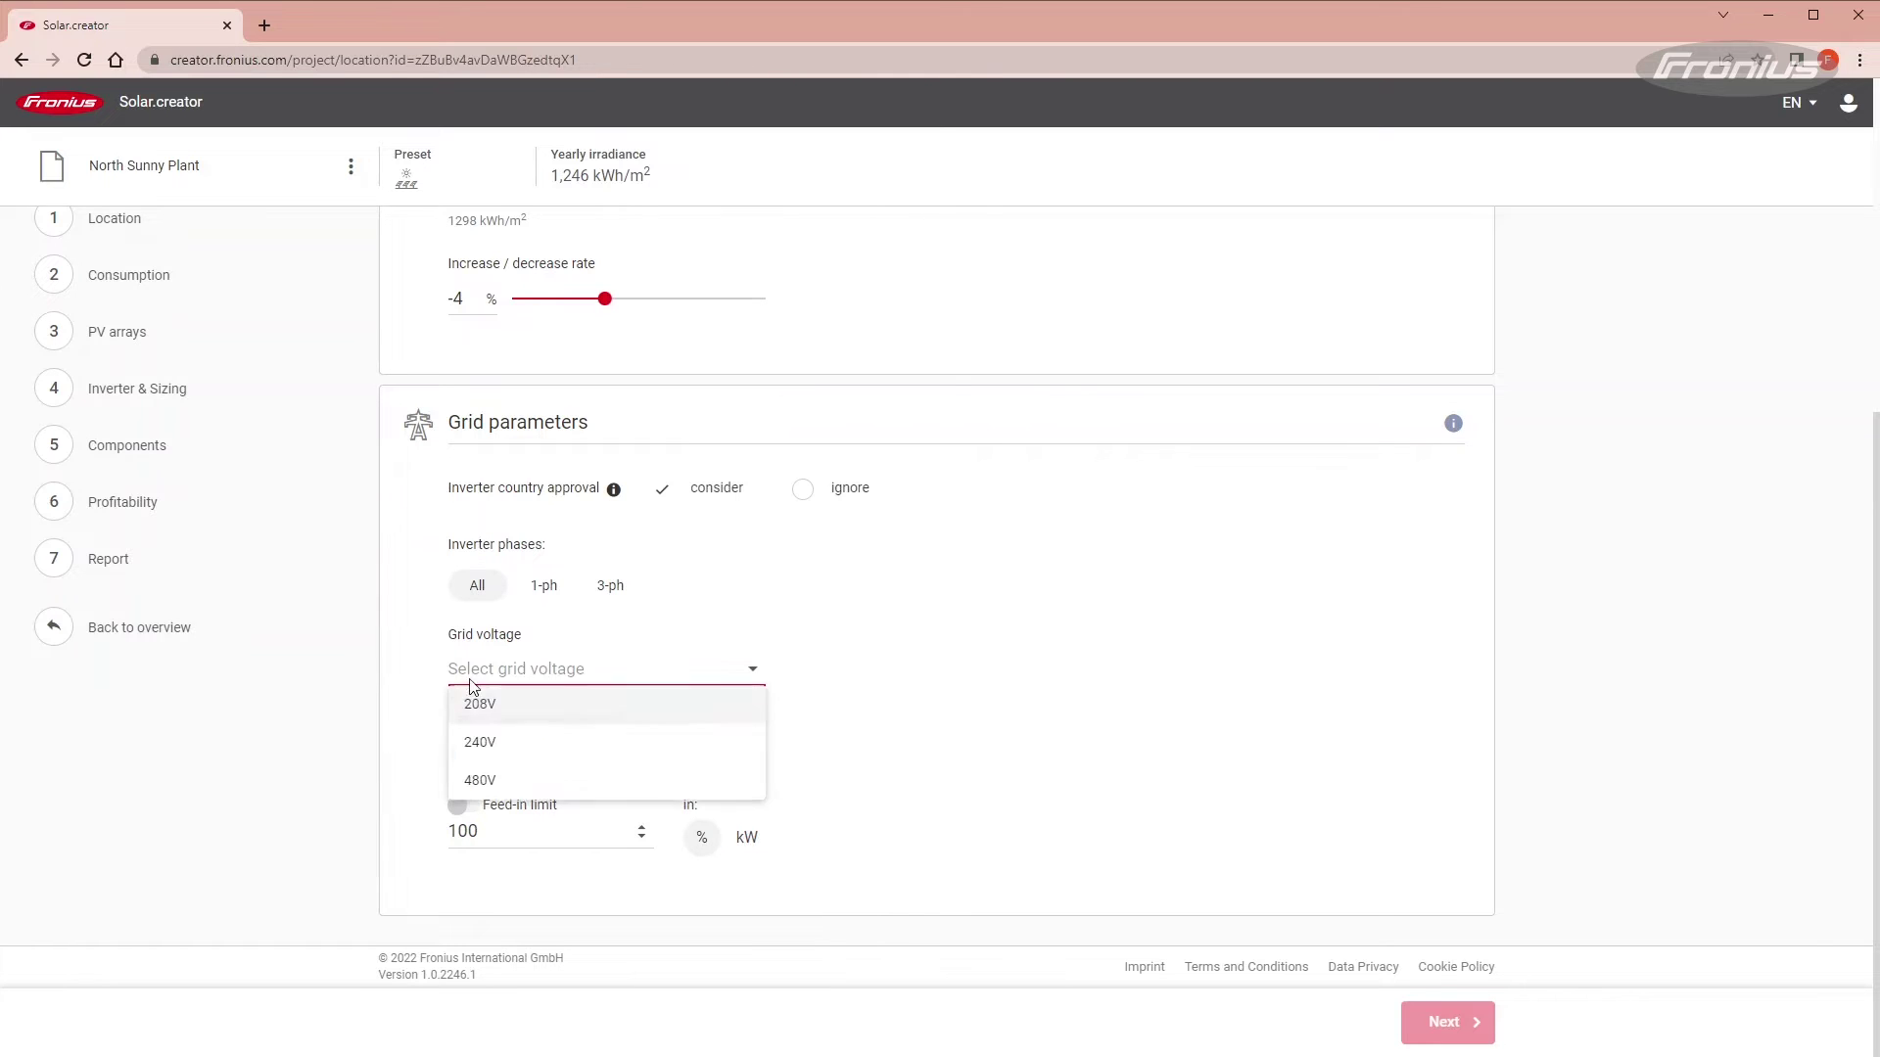
left_click(485, 748)
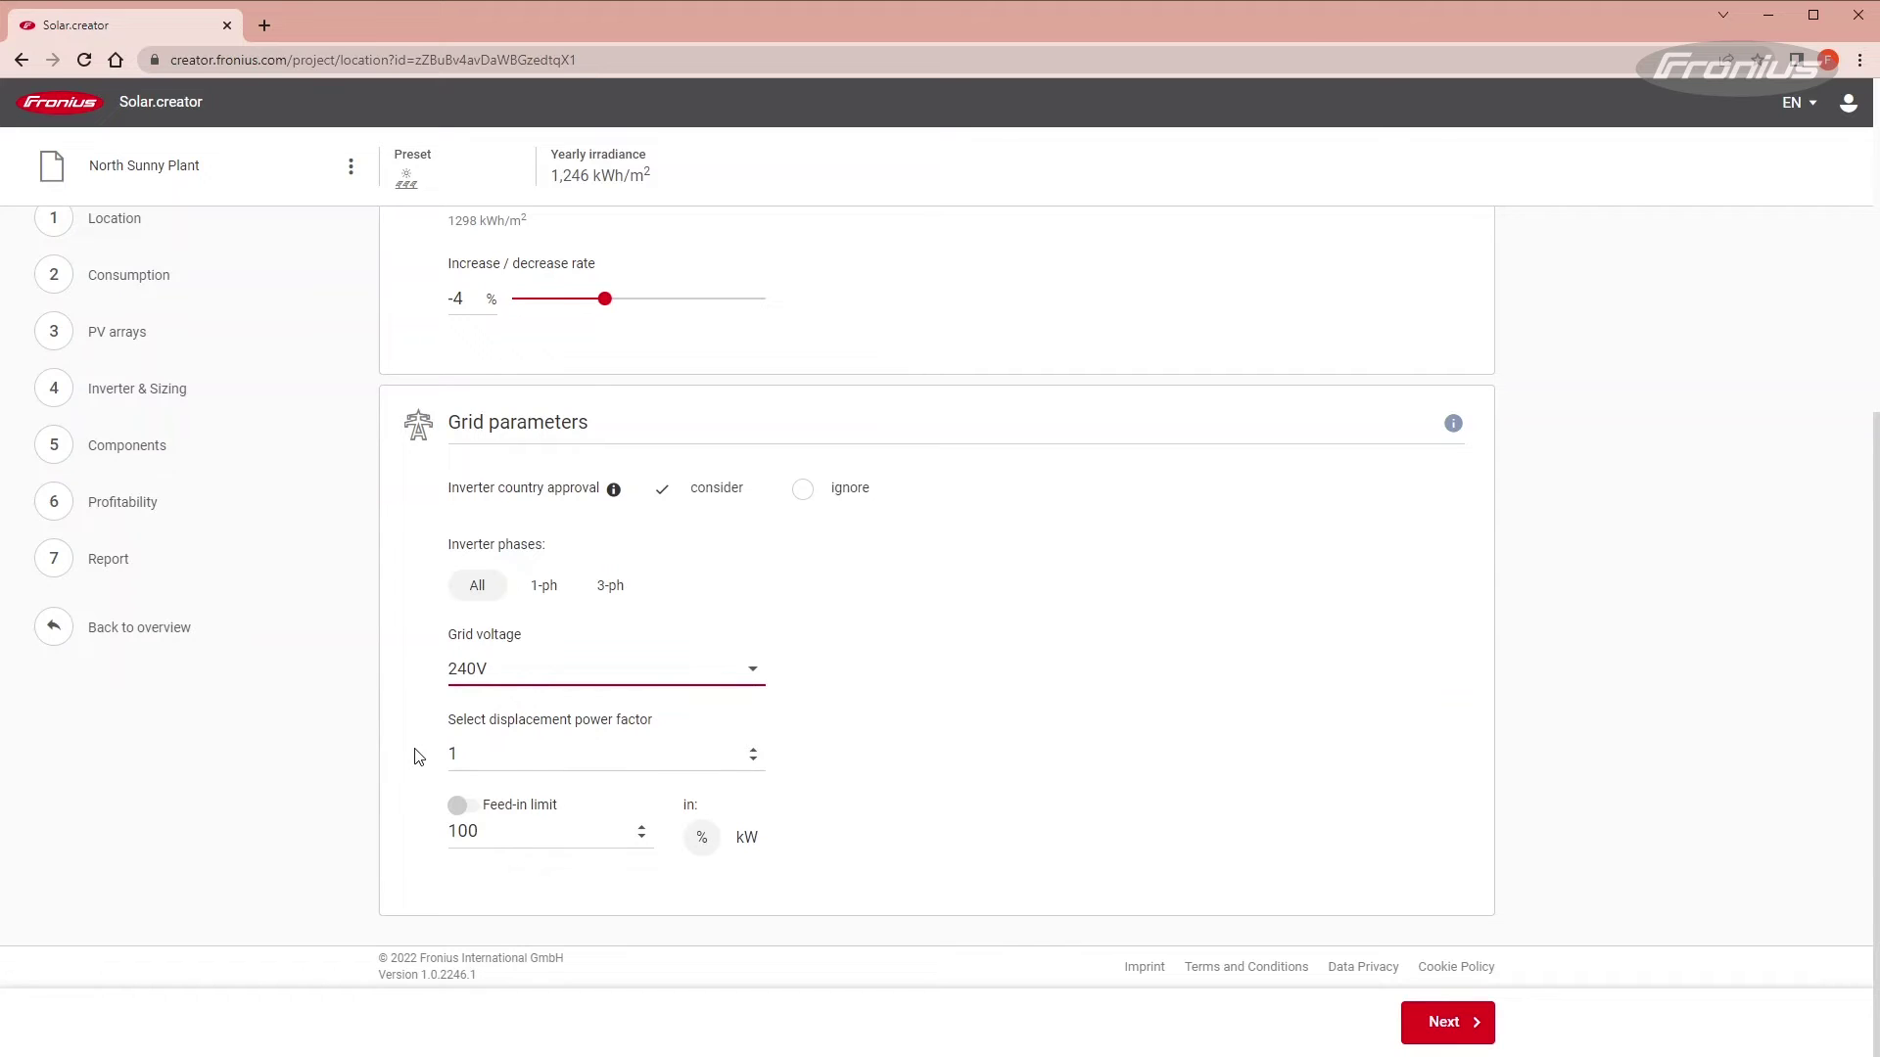
left_click(513, 837)
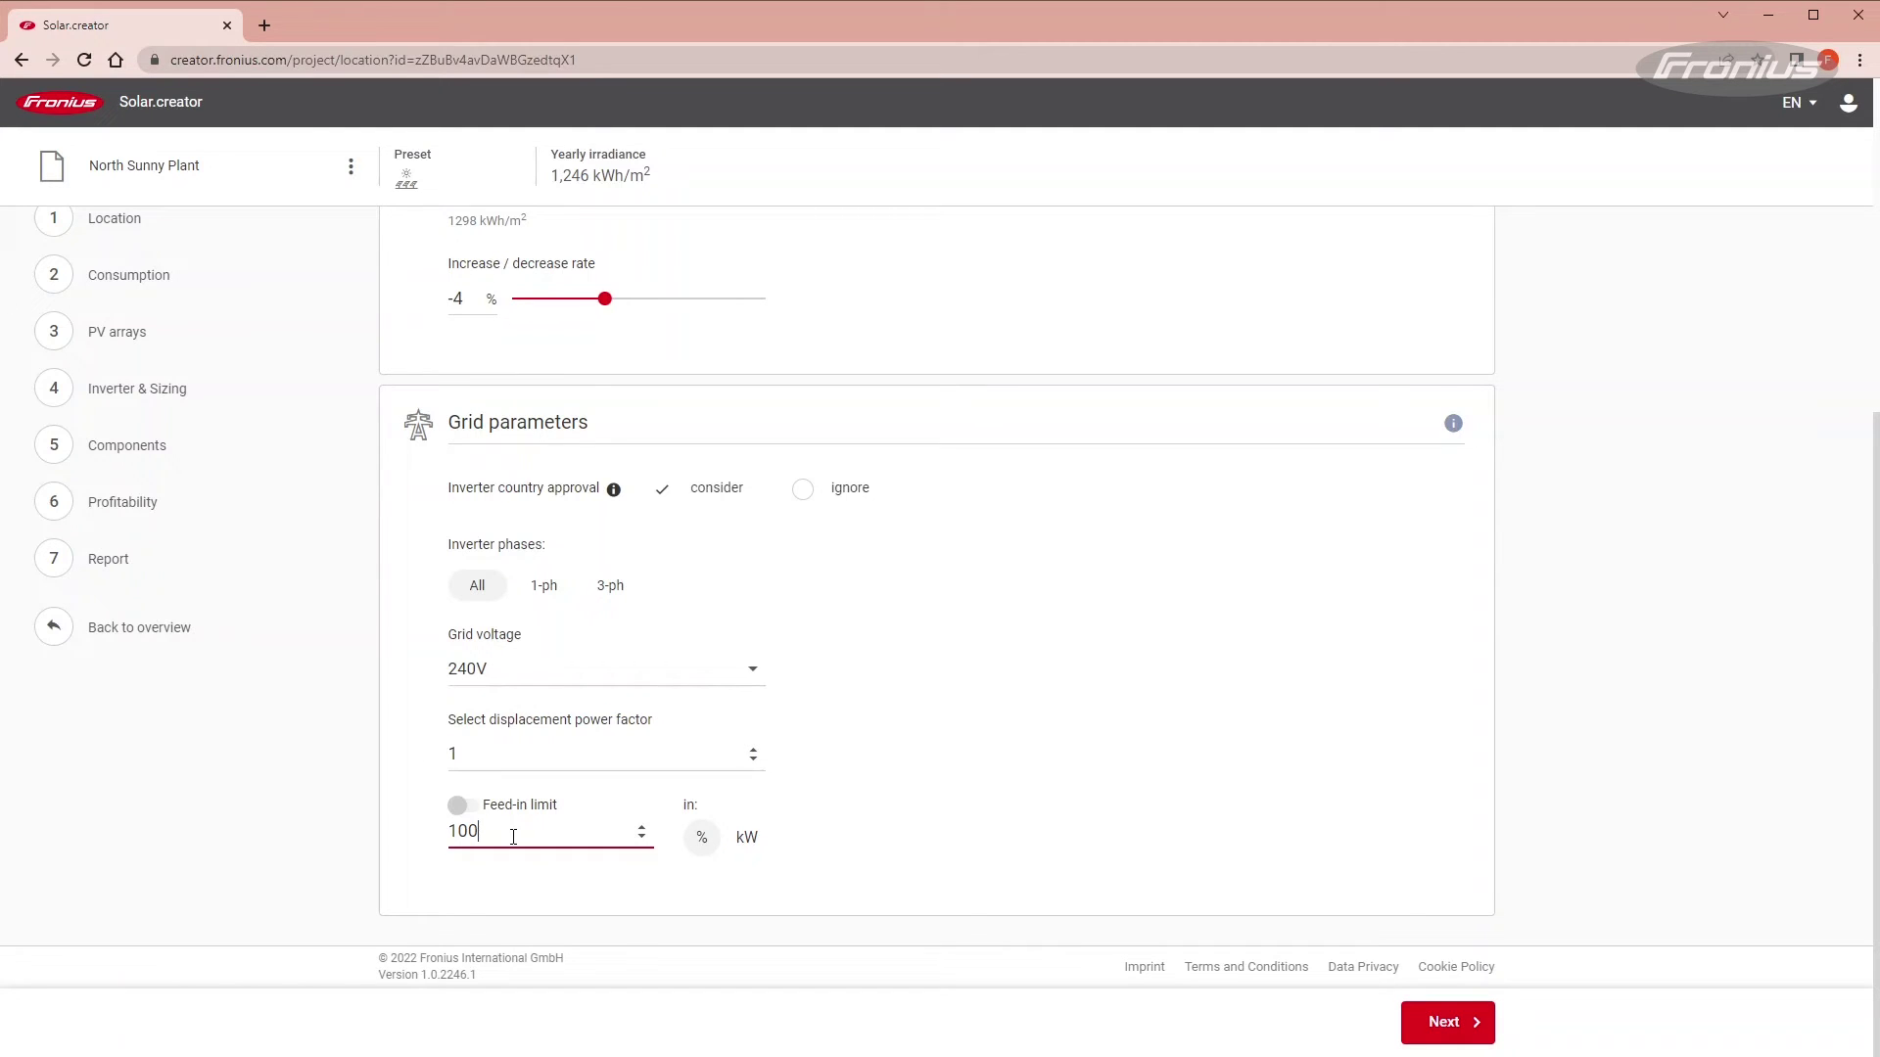
left_click(789, 842)
left_click(1413, 1025)
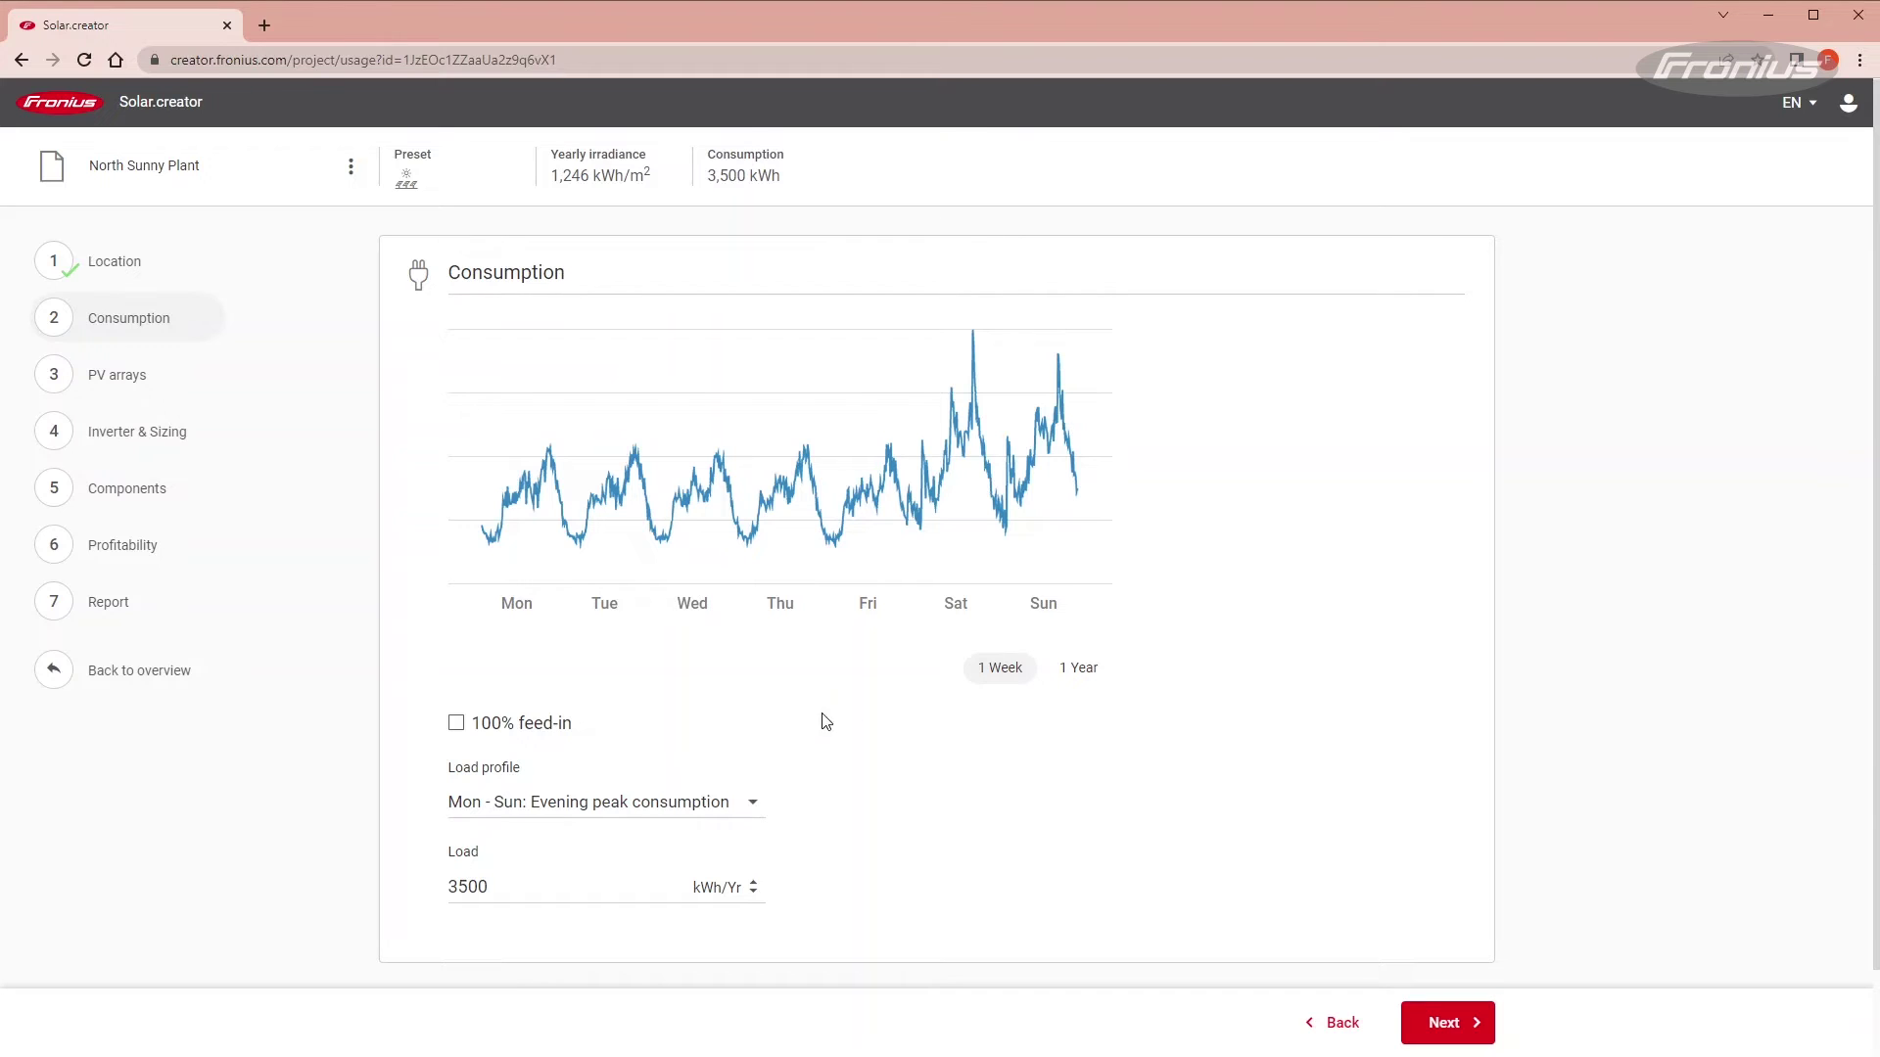
Switch consumption to 100% feed-in and move on to the PV arrays step.
left_click(458, 725)
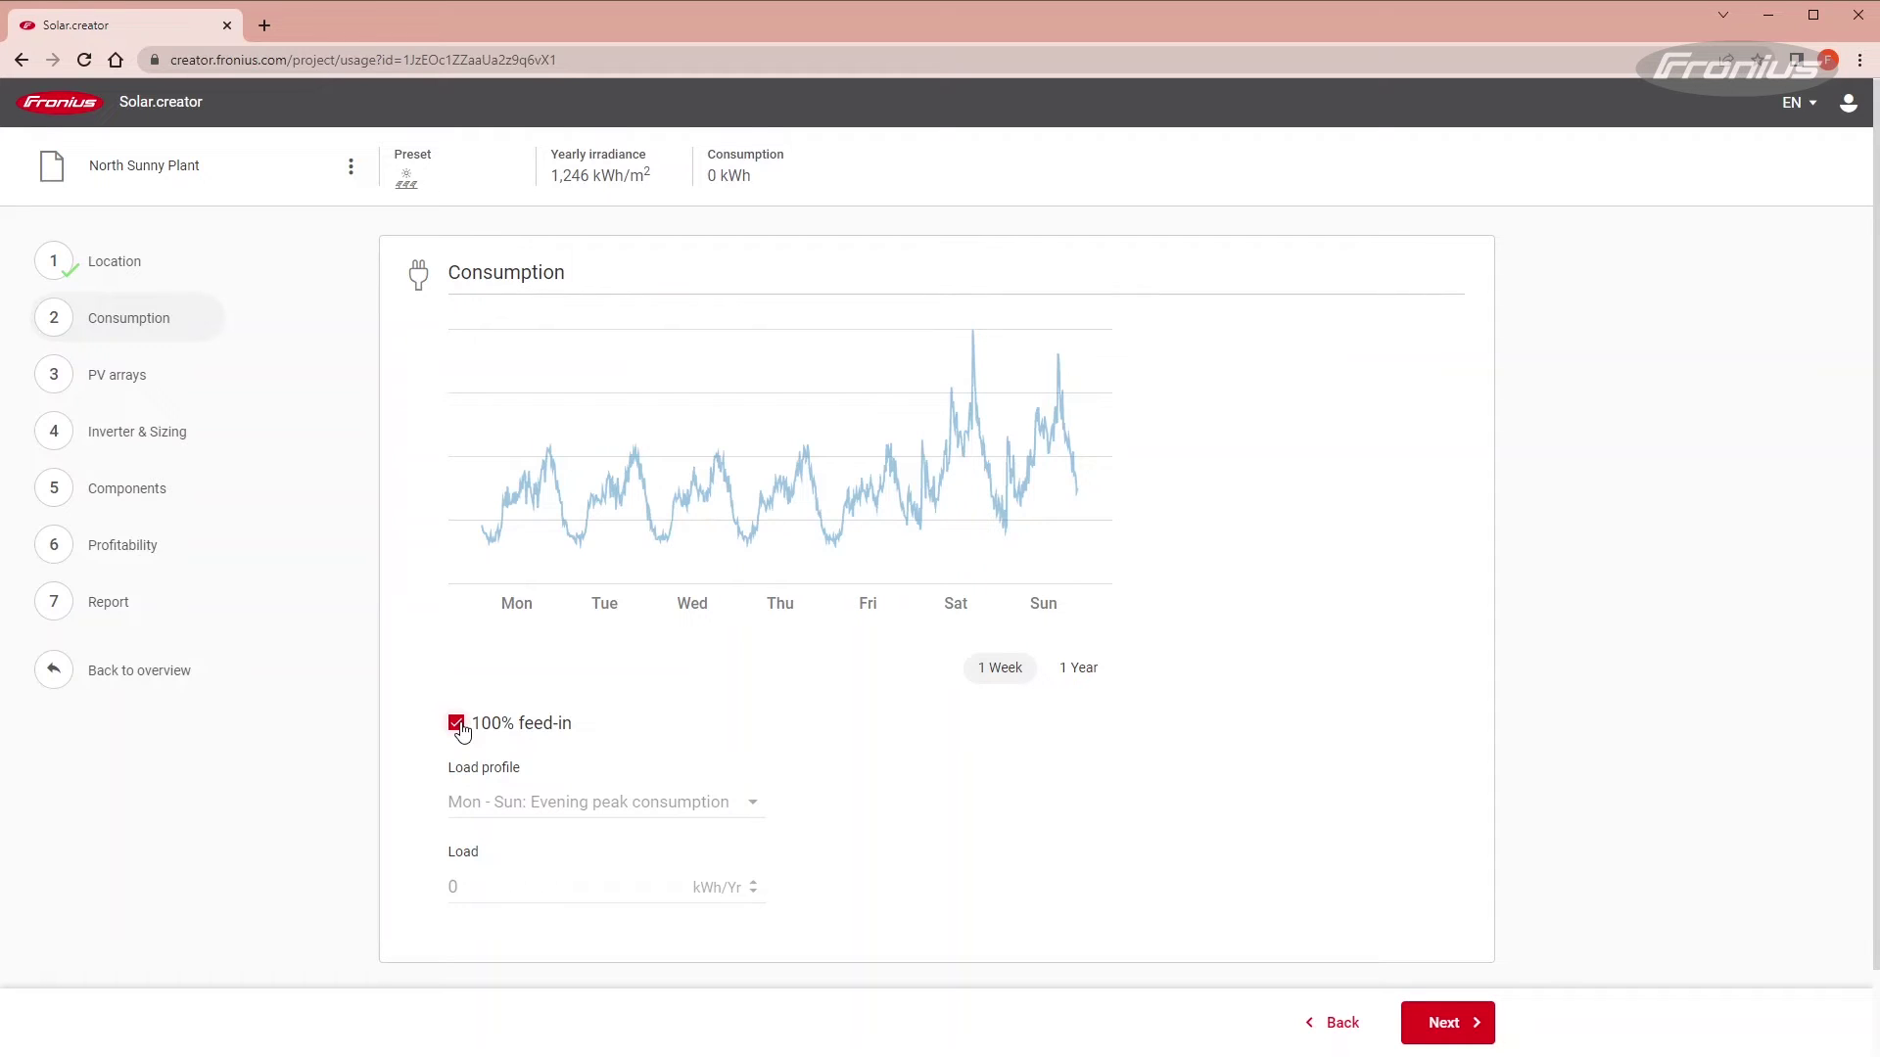
left_click(1466, 1030)
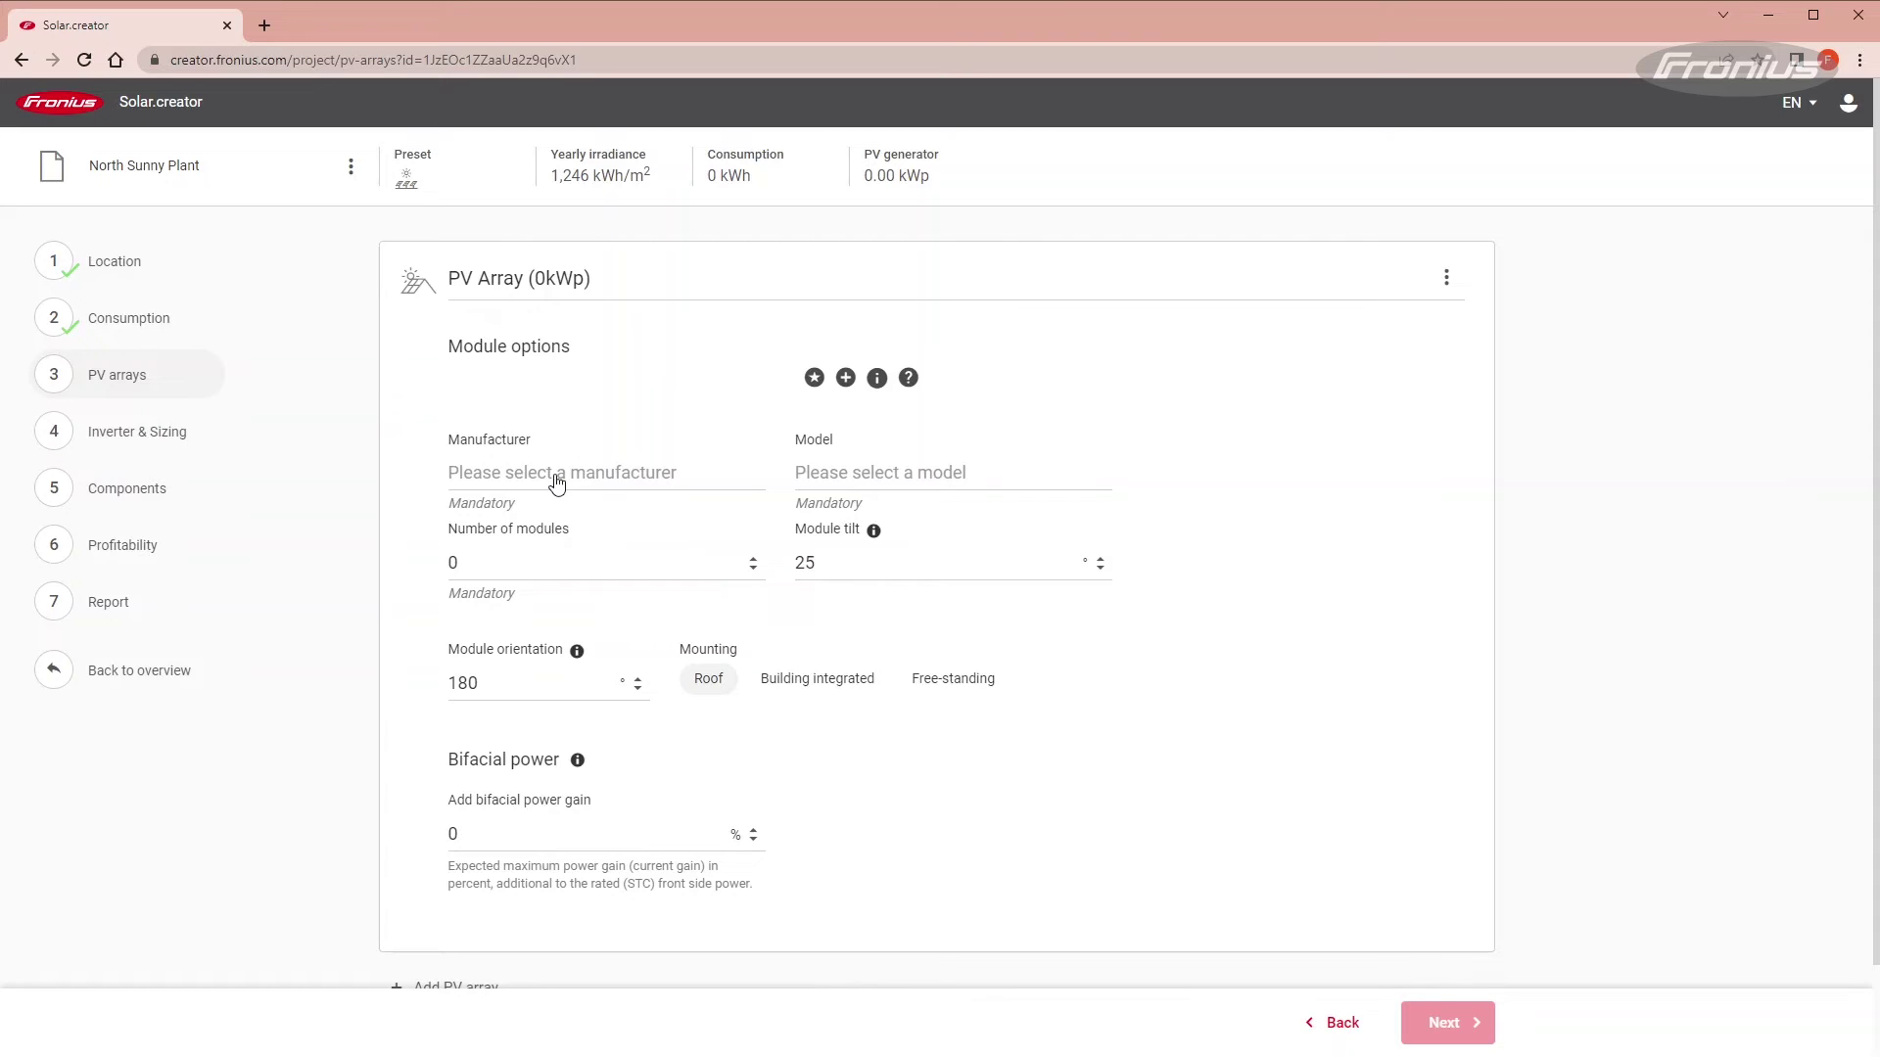
Set the array's modules to Canadian Solar Inc. model CS7N-655MS.
left_click(557, 484)
type("canadian")
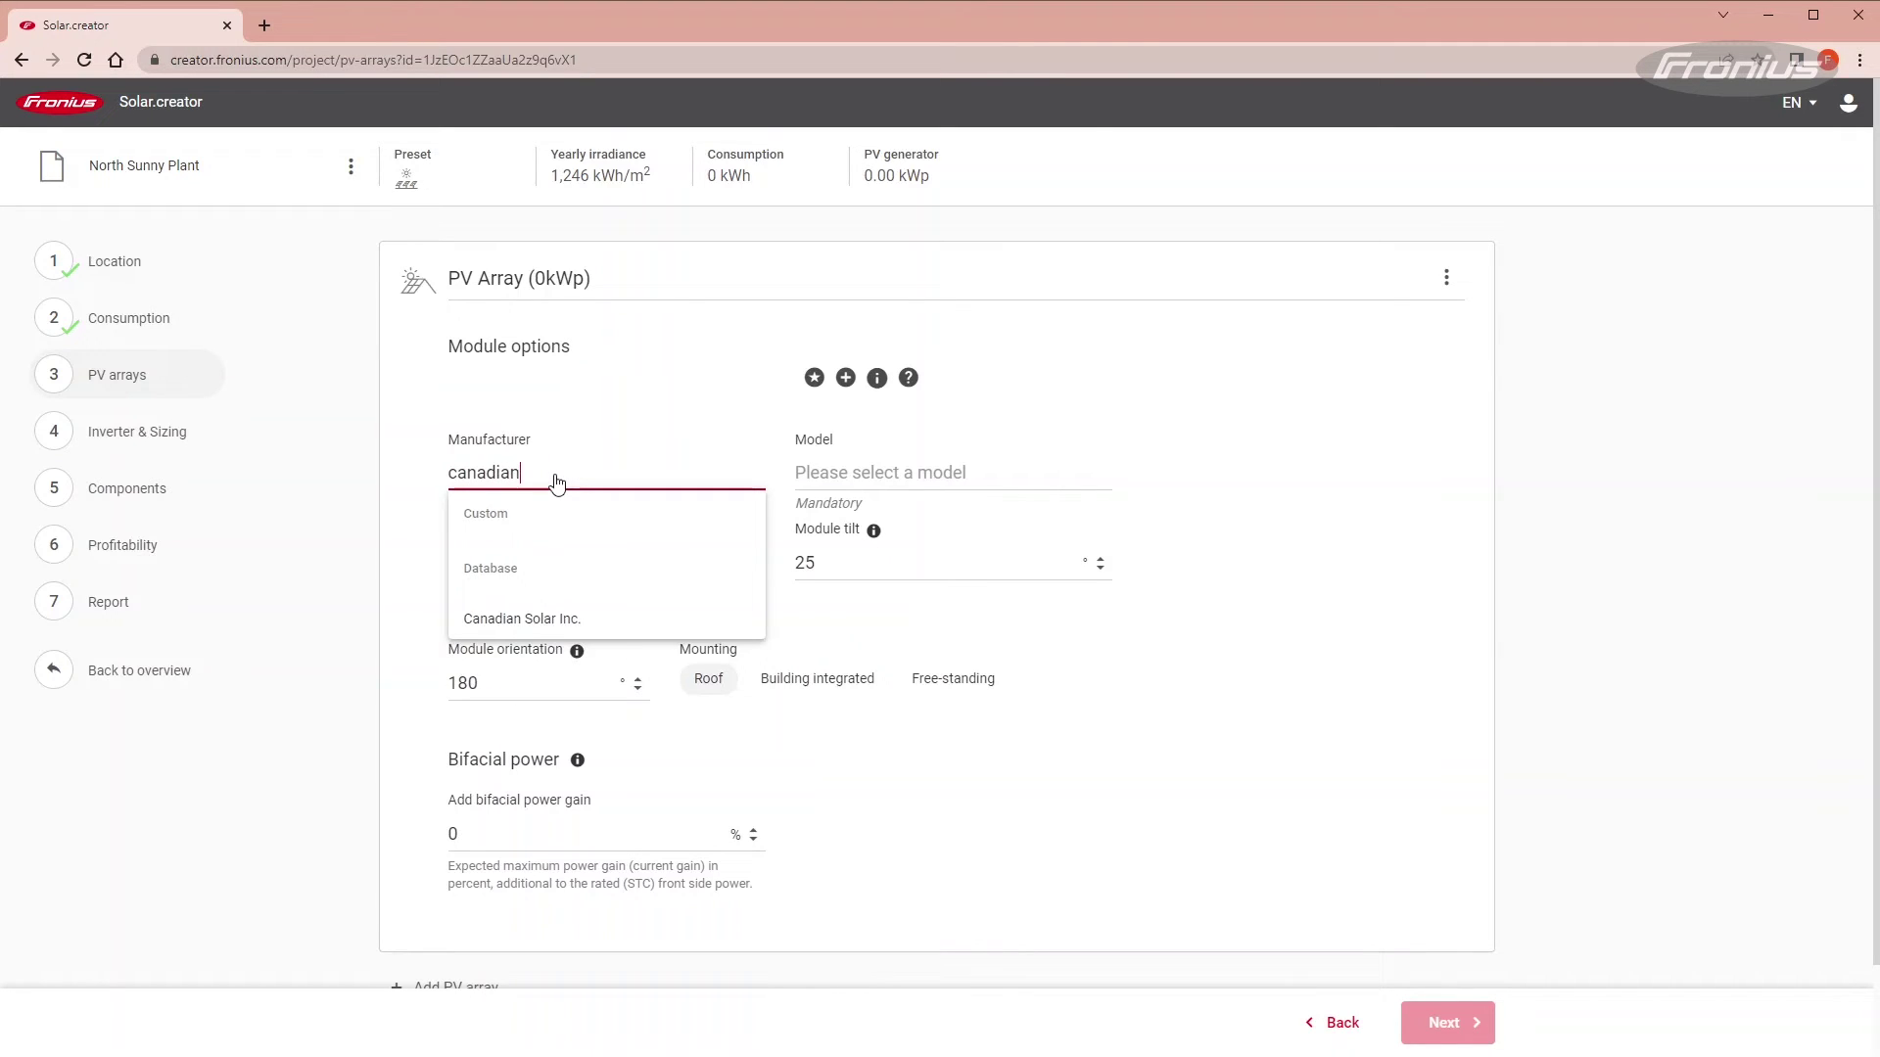
left_click(558, 617)
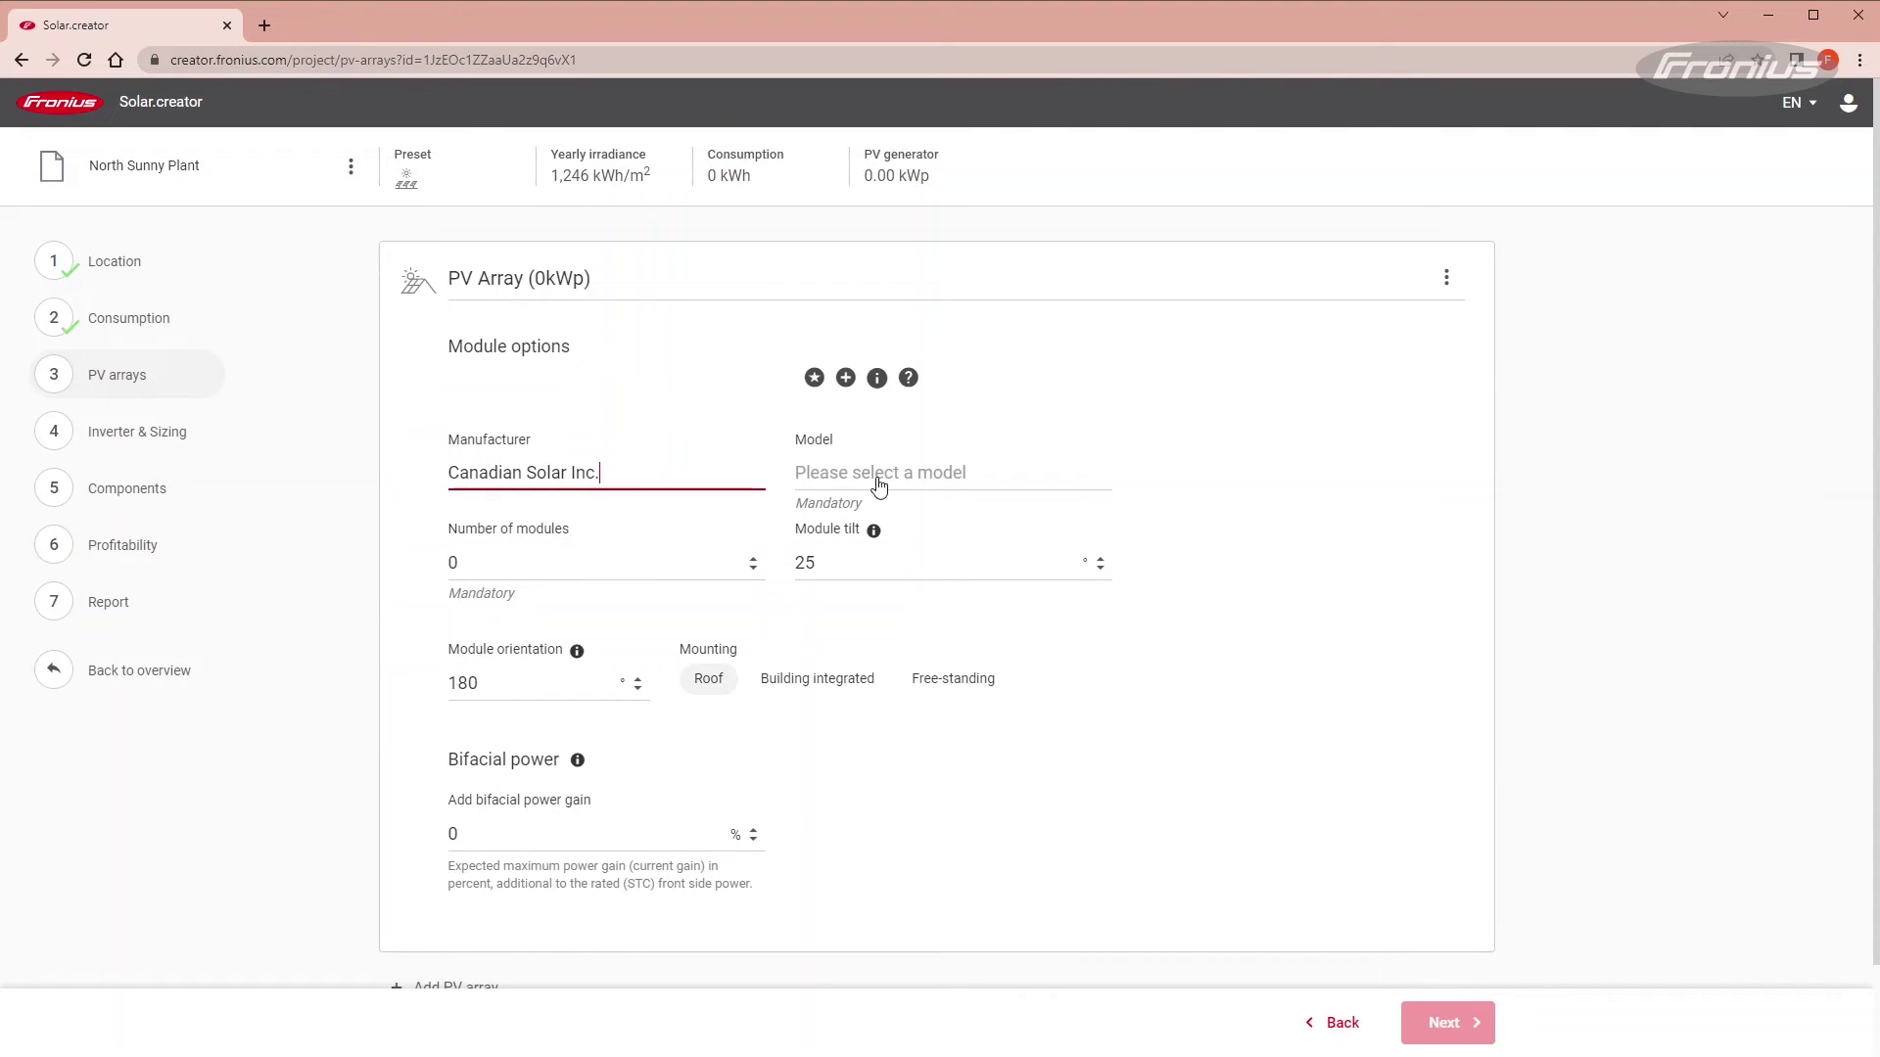
left_click(879, 485)
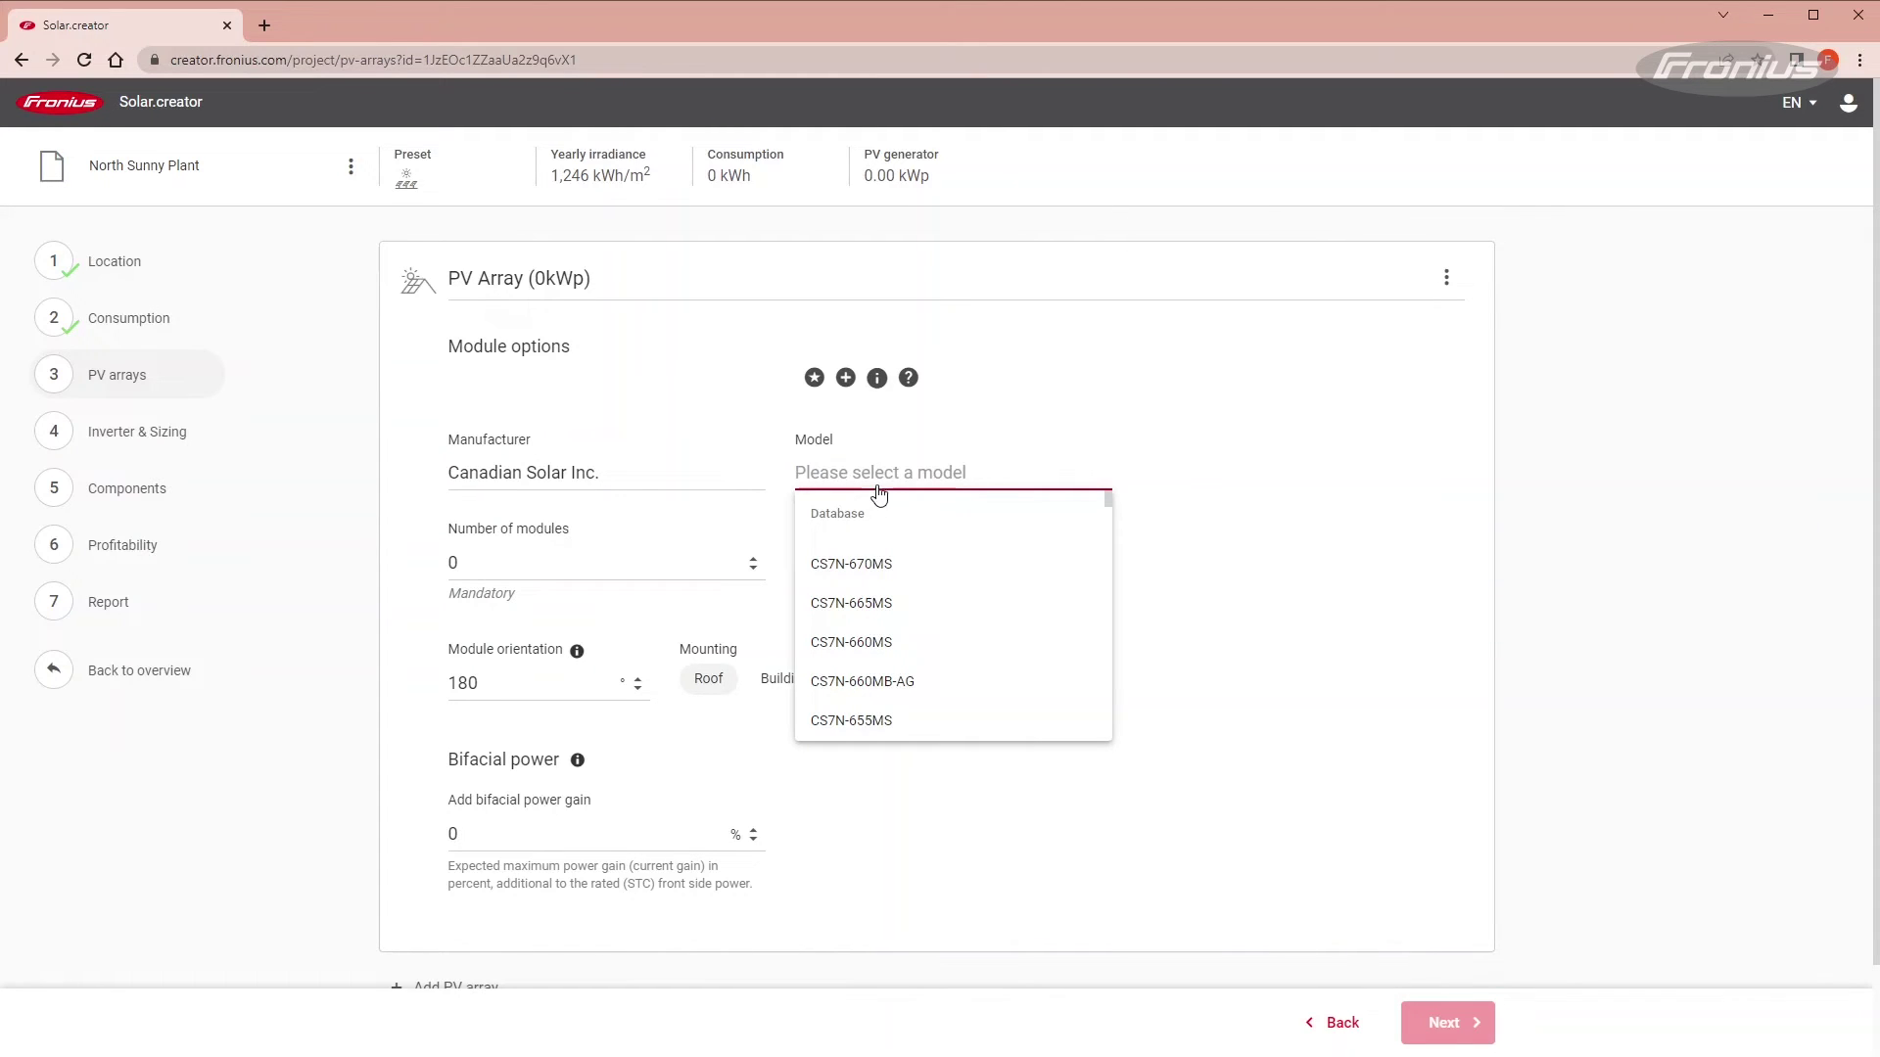
left_click(843, 725)
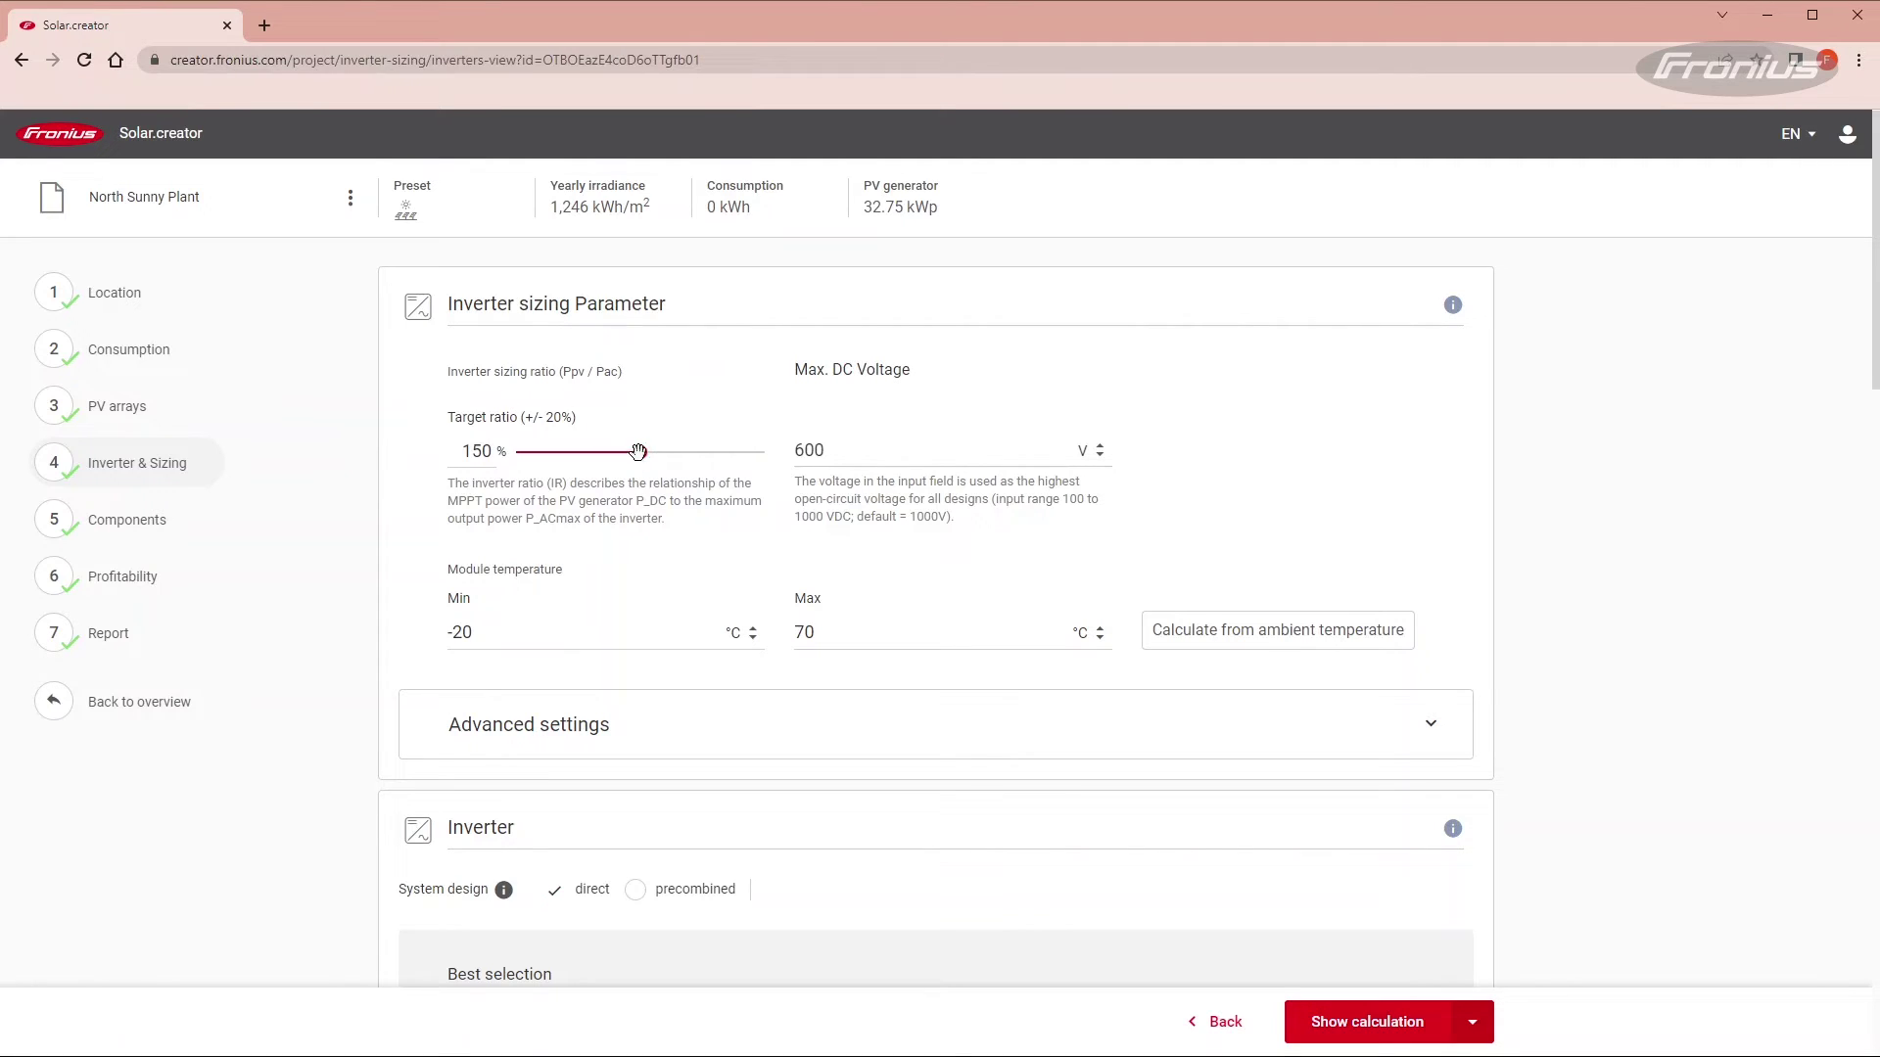
mouse_move(636, 453)
left_mouse_down()
mouse_move(596, 455)
mouse_move(643, 471)
left_mouse_up()
left_click_drag(833, 450, 794, 458)
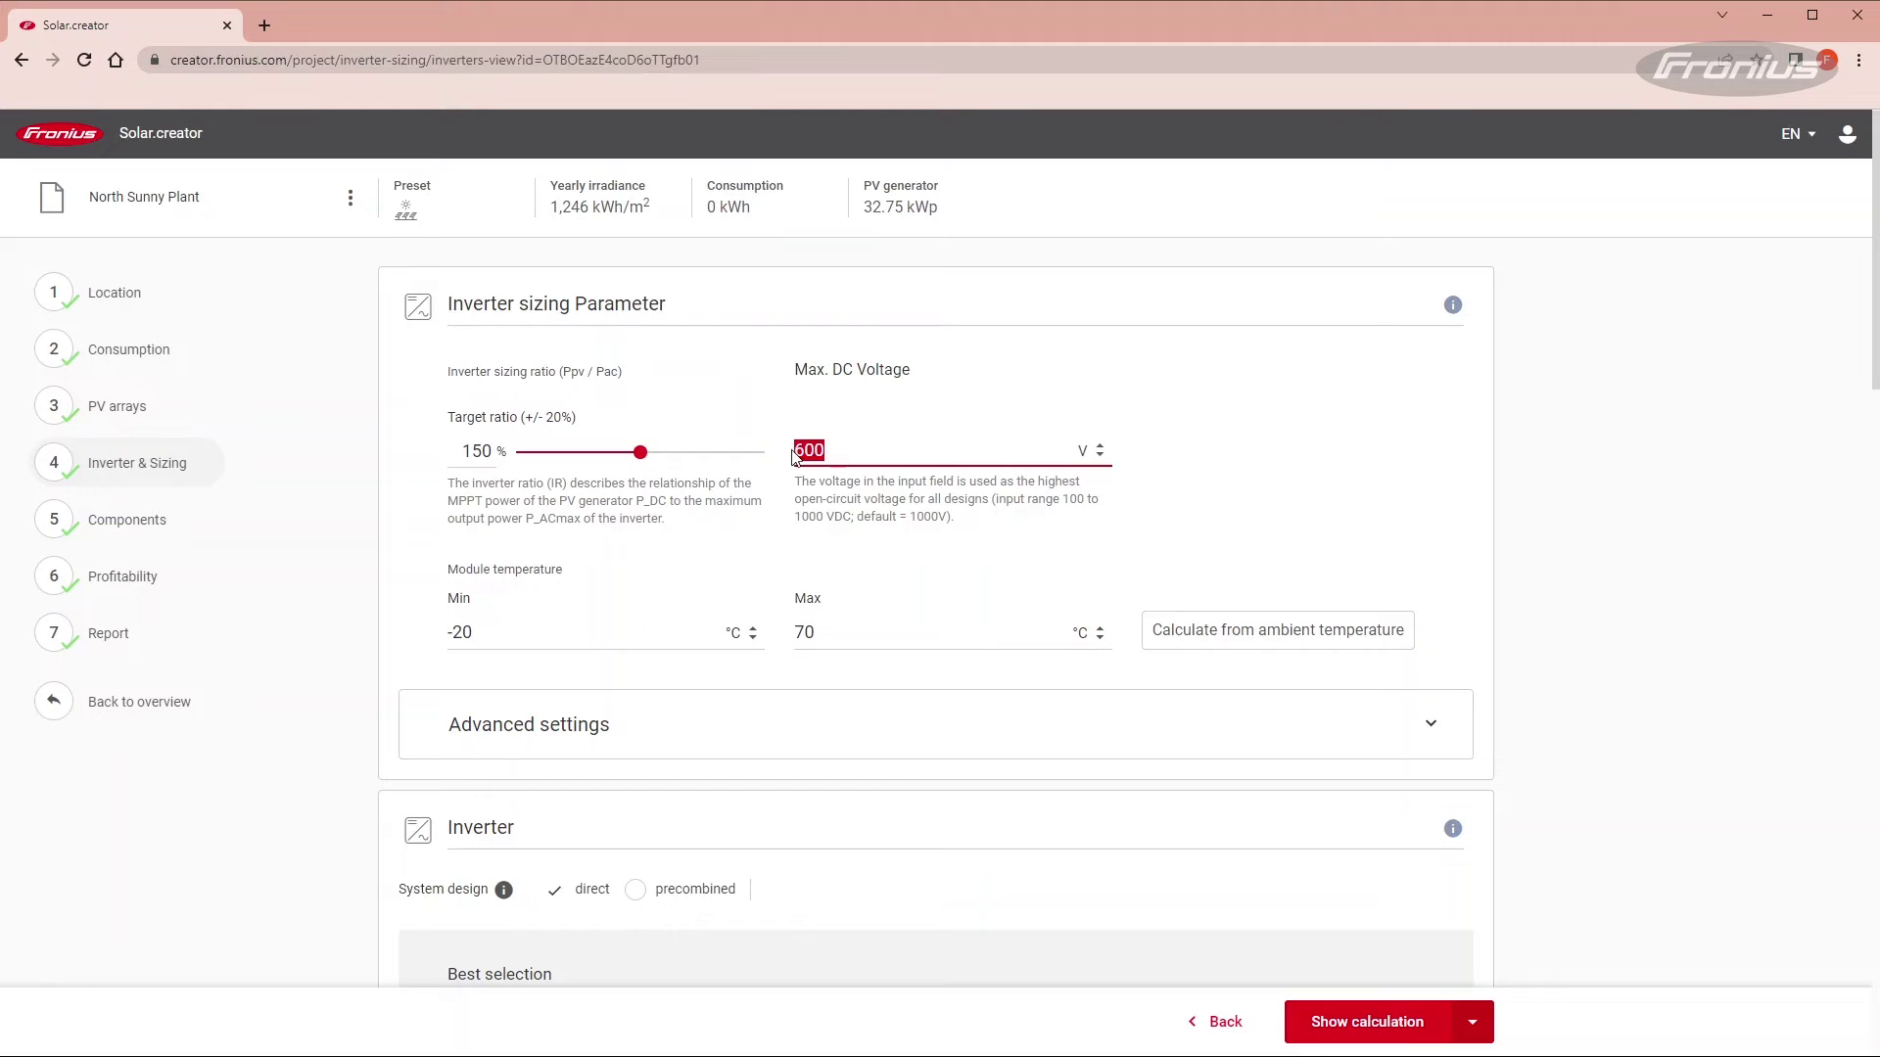
left_click(842, 450)
left_click_drag(490, 632, 452, 632)
left_click(451, 632)
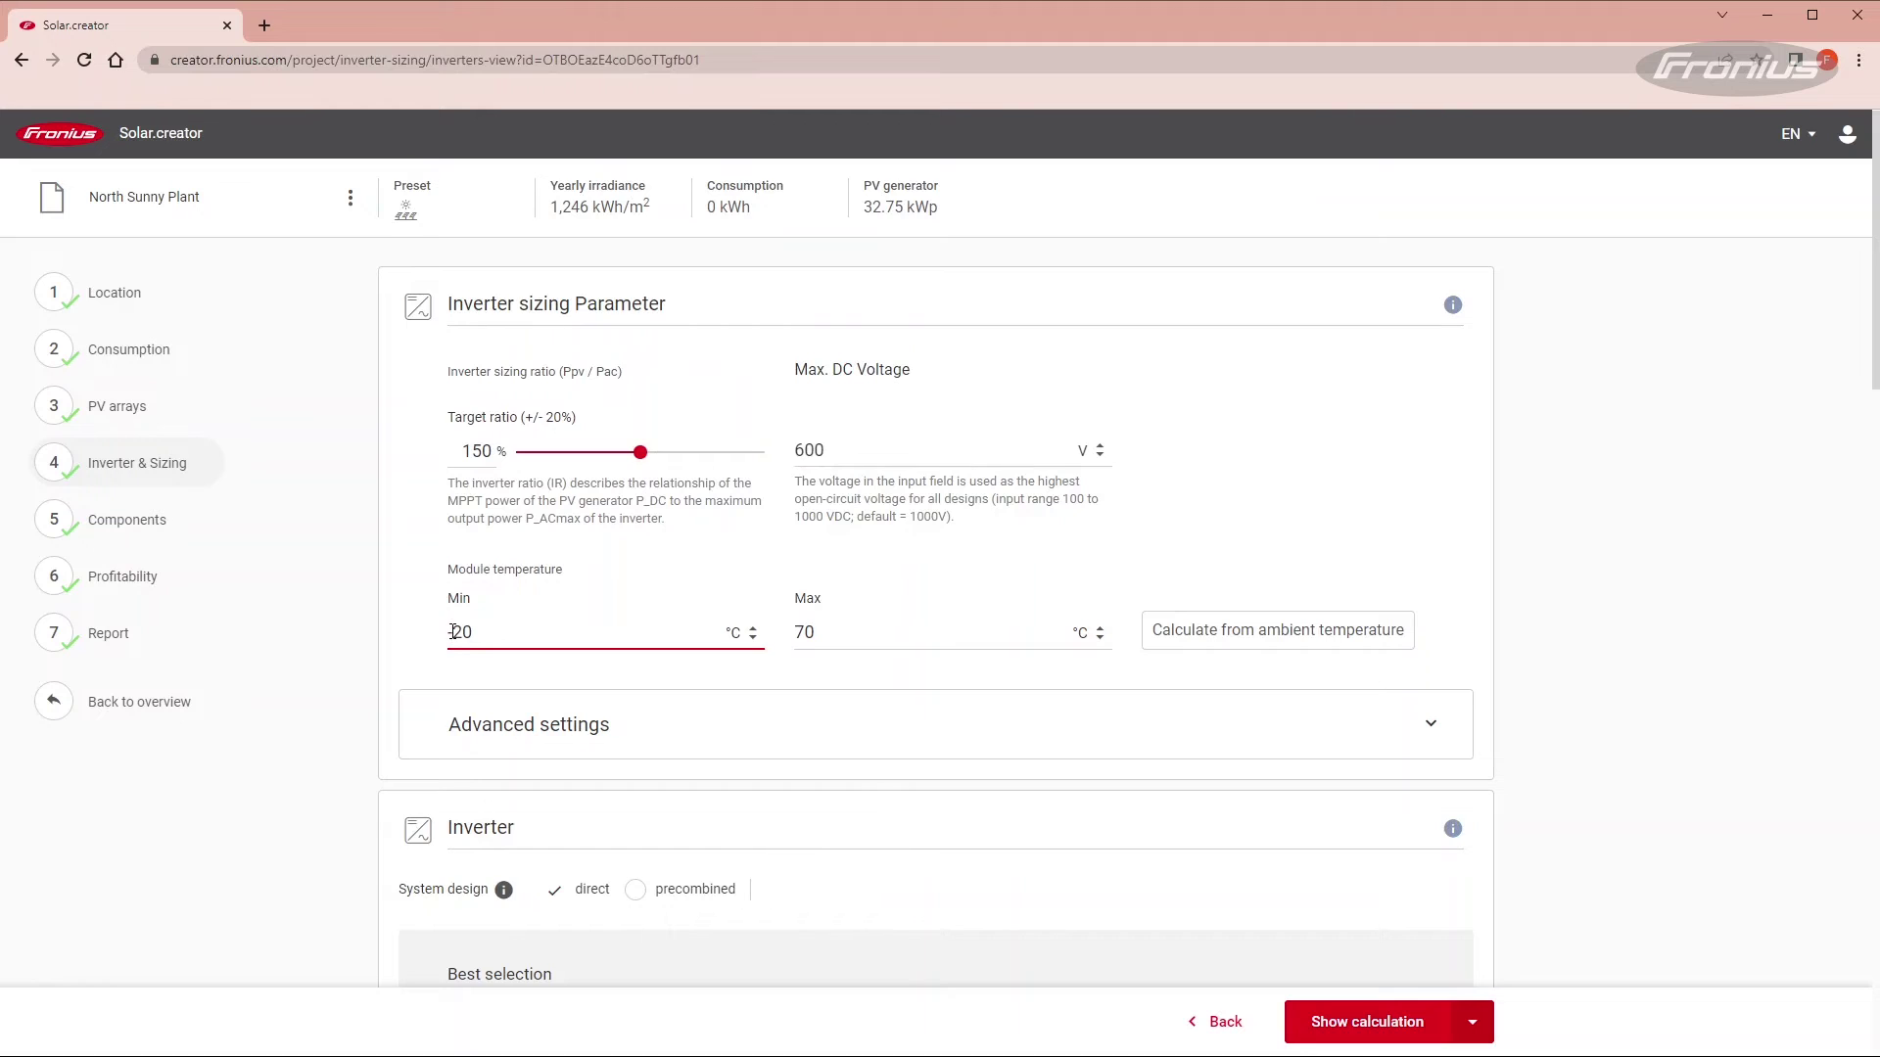
left_click_drag(450, 634, 473, 633)
left_click(481, 637)
Review the preselected Primo 600Vdc inverters and calculate sizing: 3x Primo 5.0-1 plus 1x Primo 7.6-1.
scroll(289, 642, "down", 2)
scroll(288, 642, "down", 3)
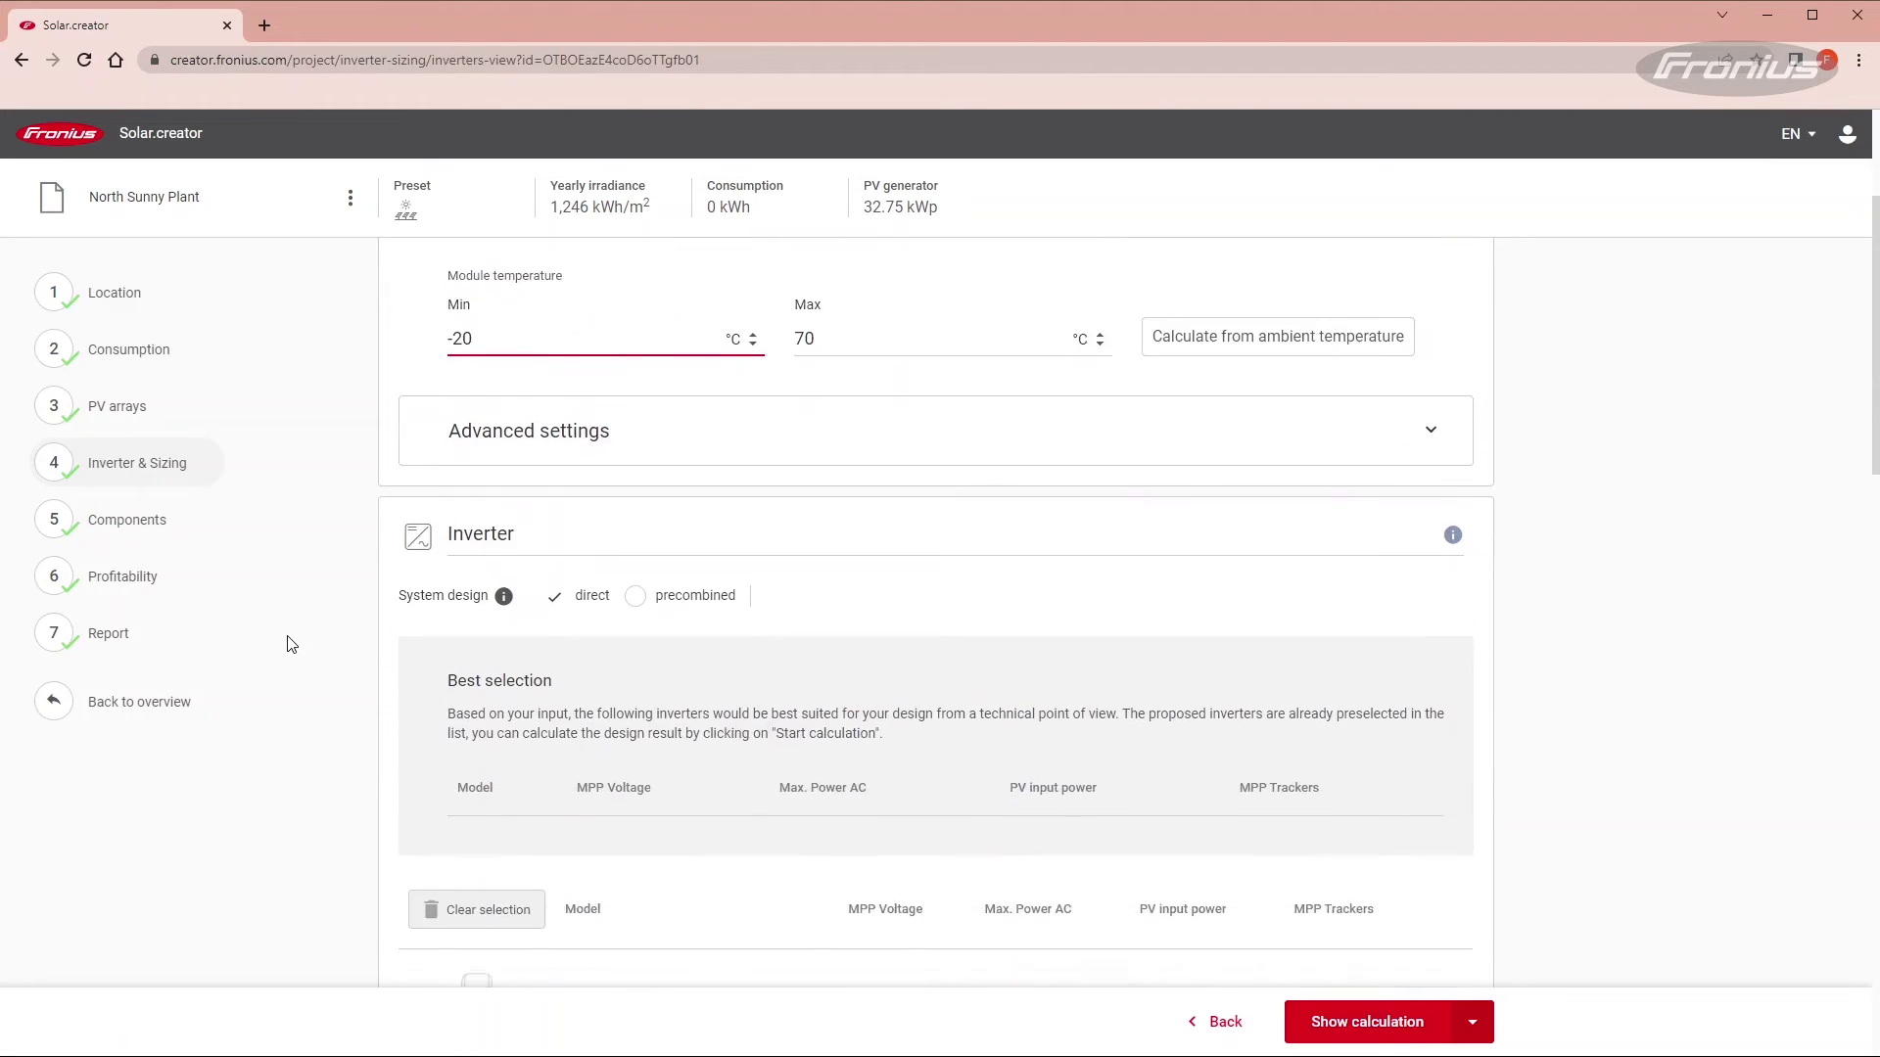
scroll(291, 642, "down", 7)
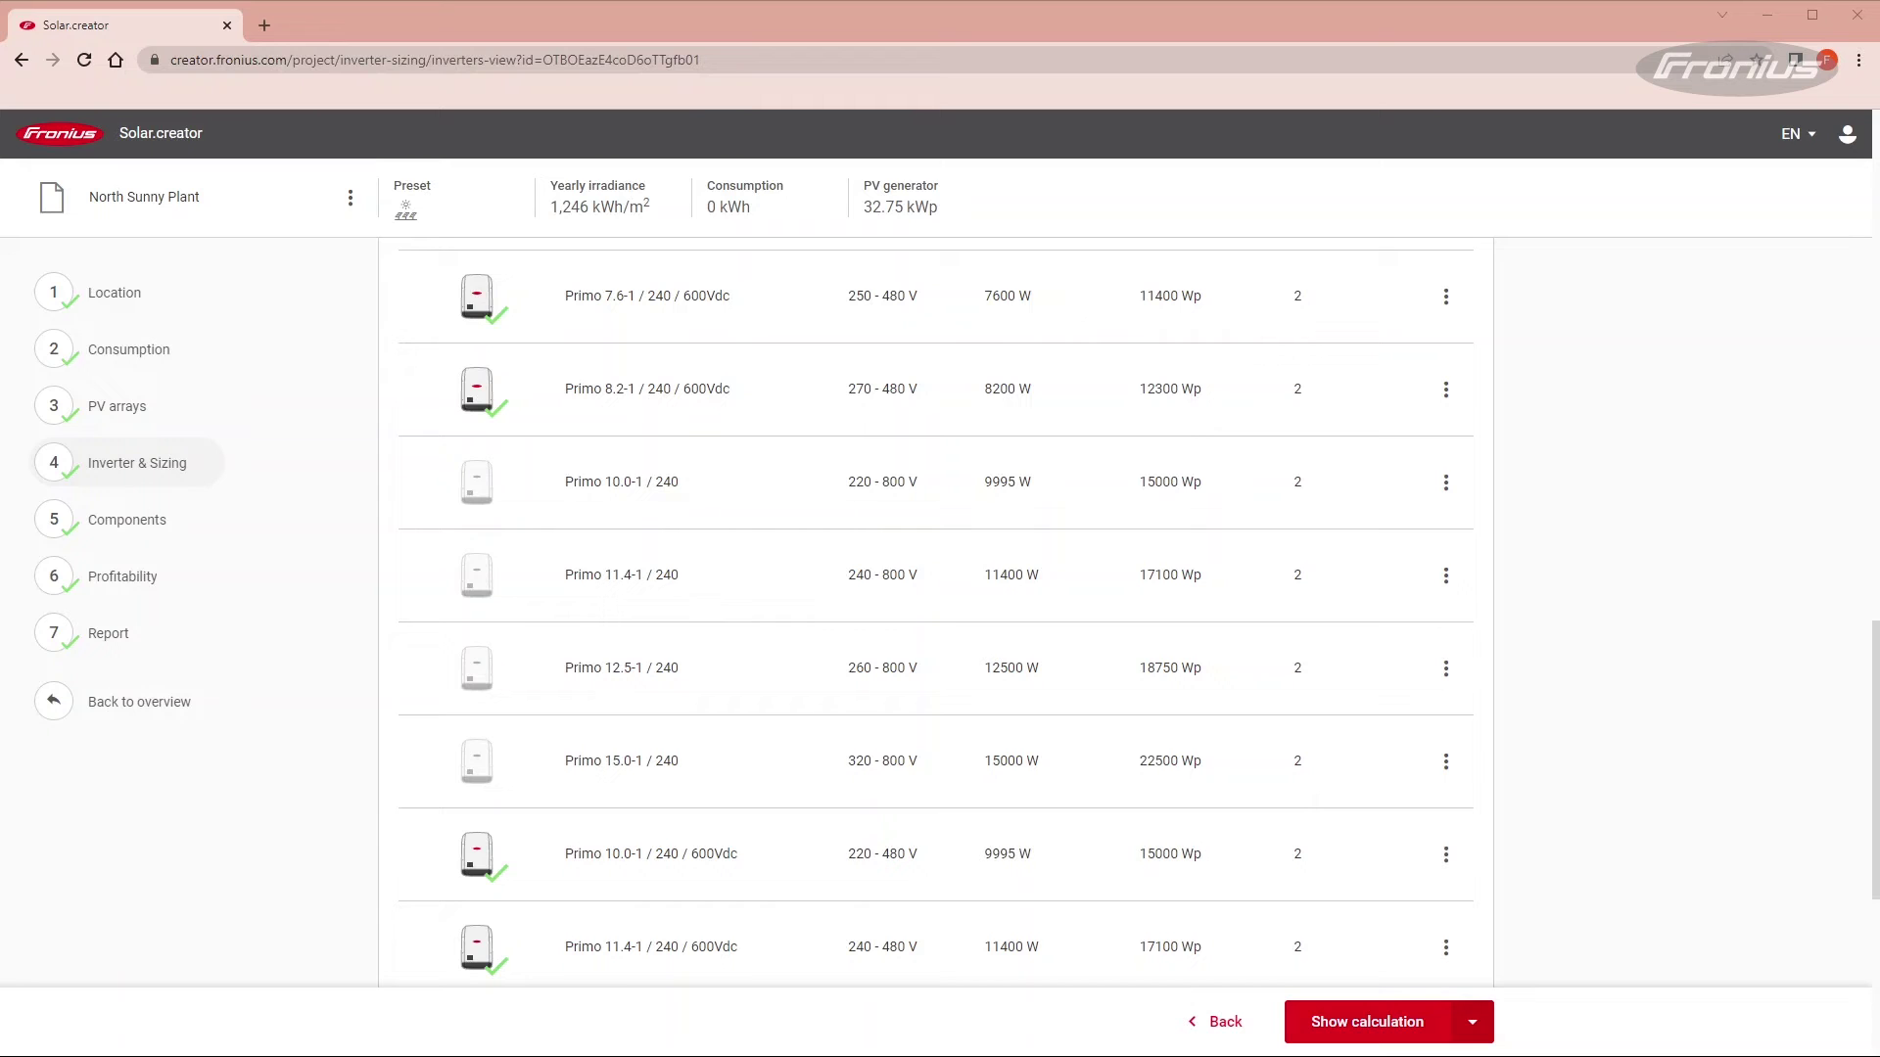
scroll(692, 461, "up", 7)
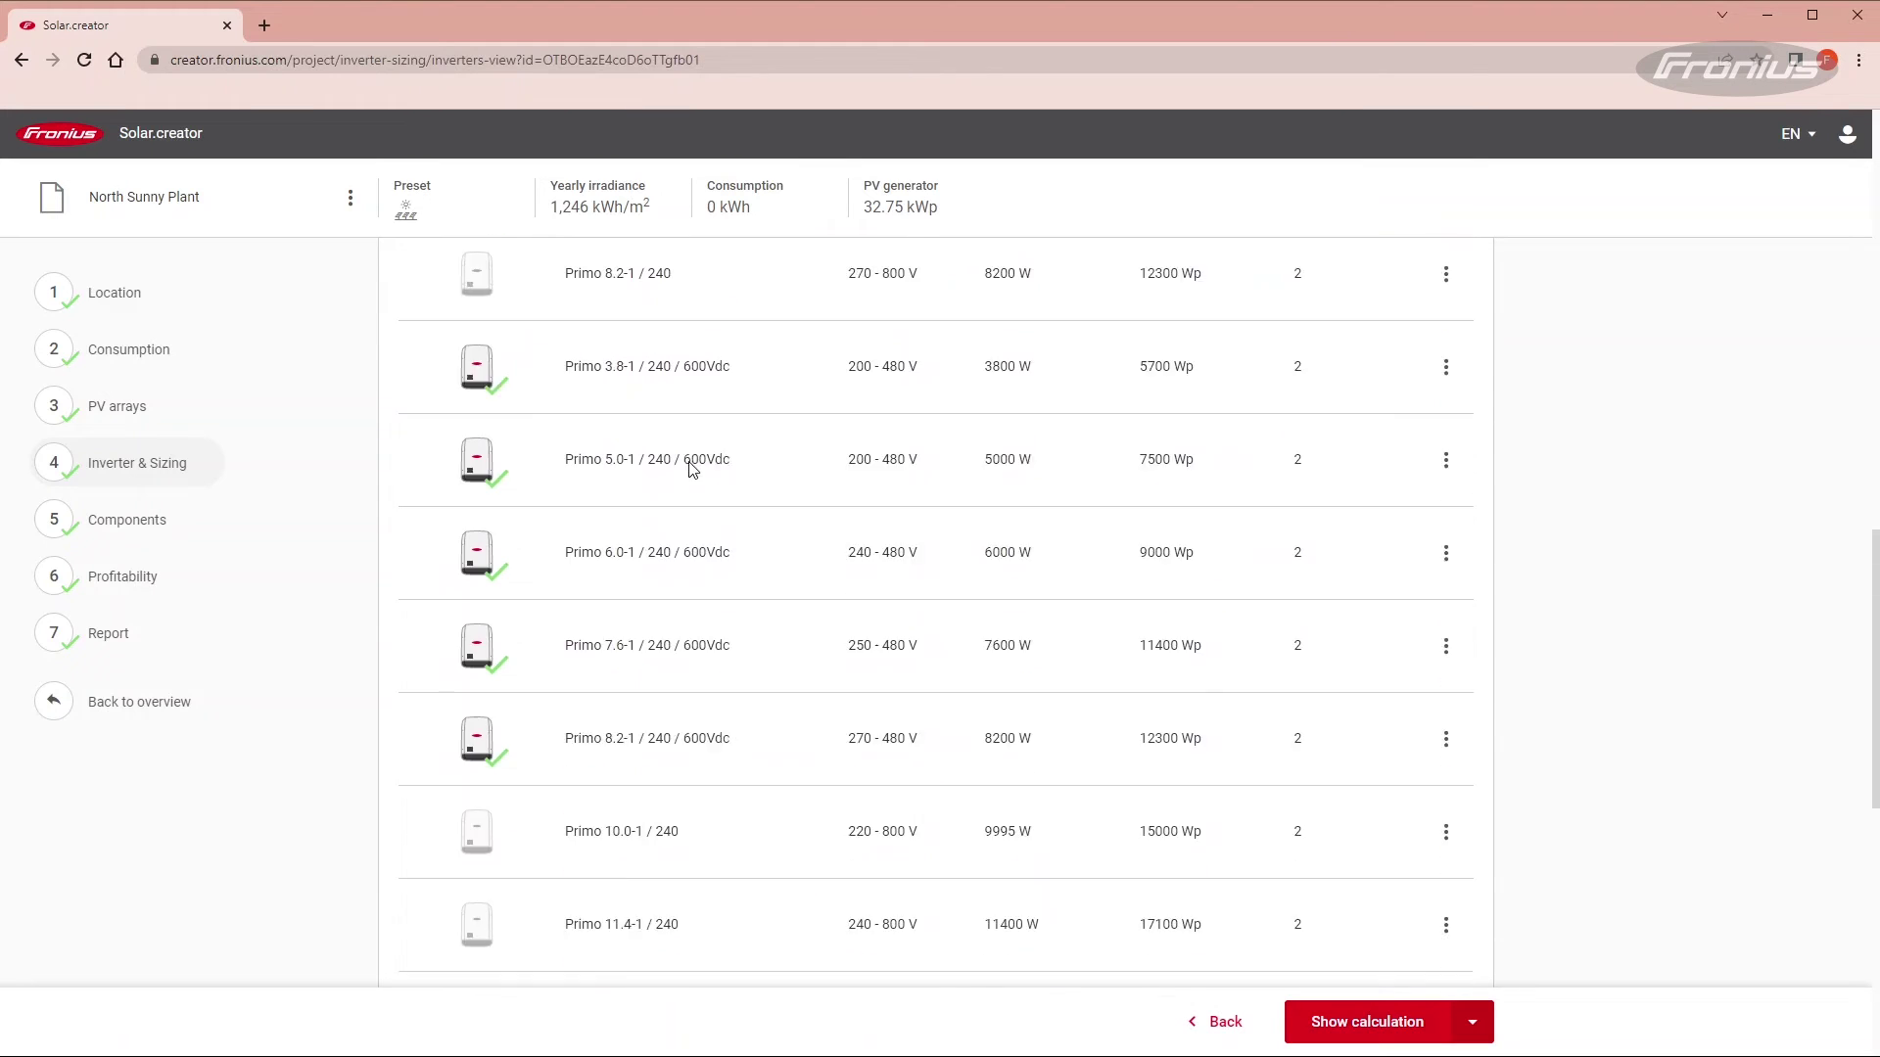
scroll(689, 479, "up", 2)
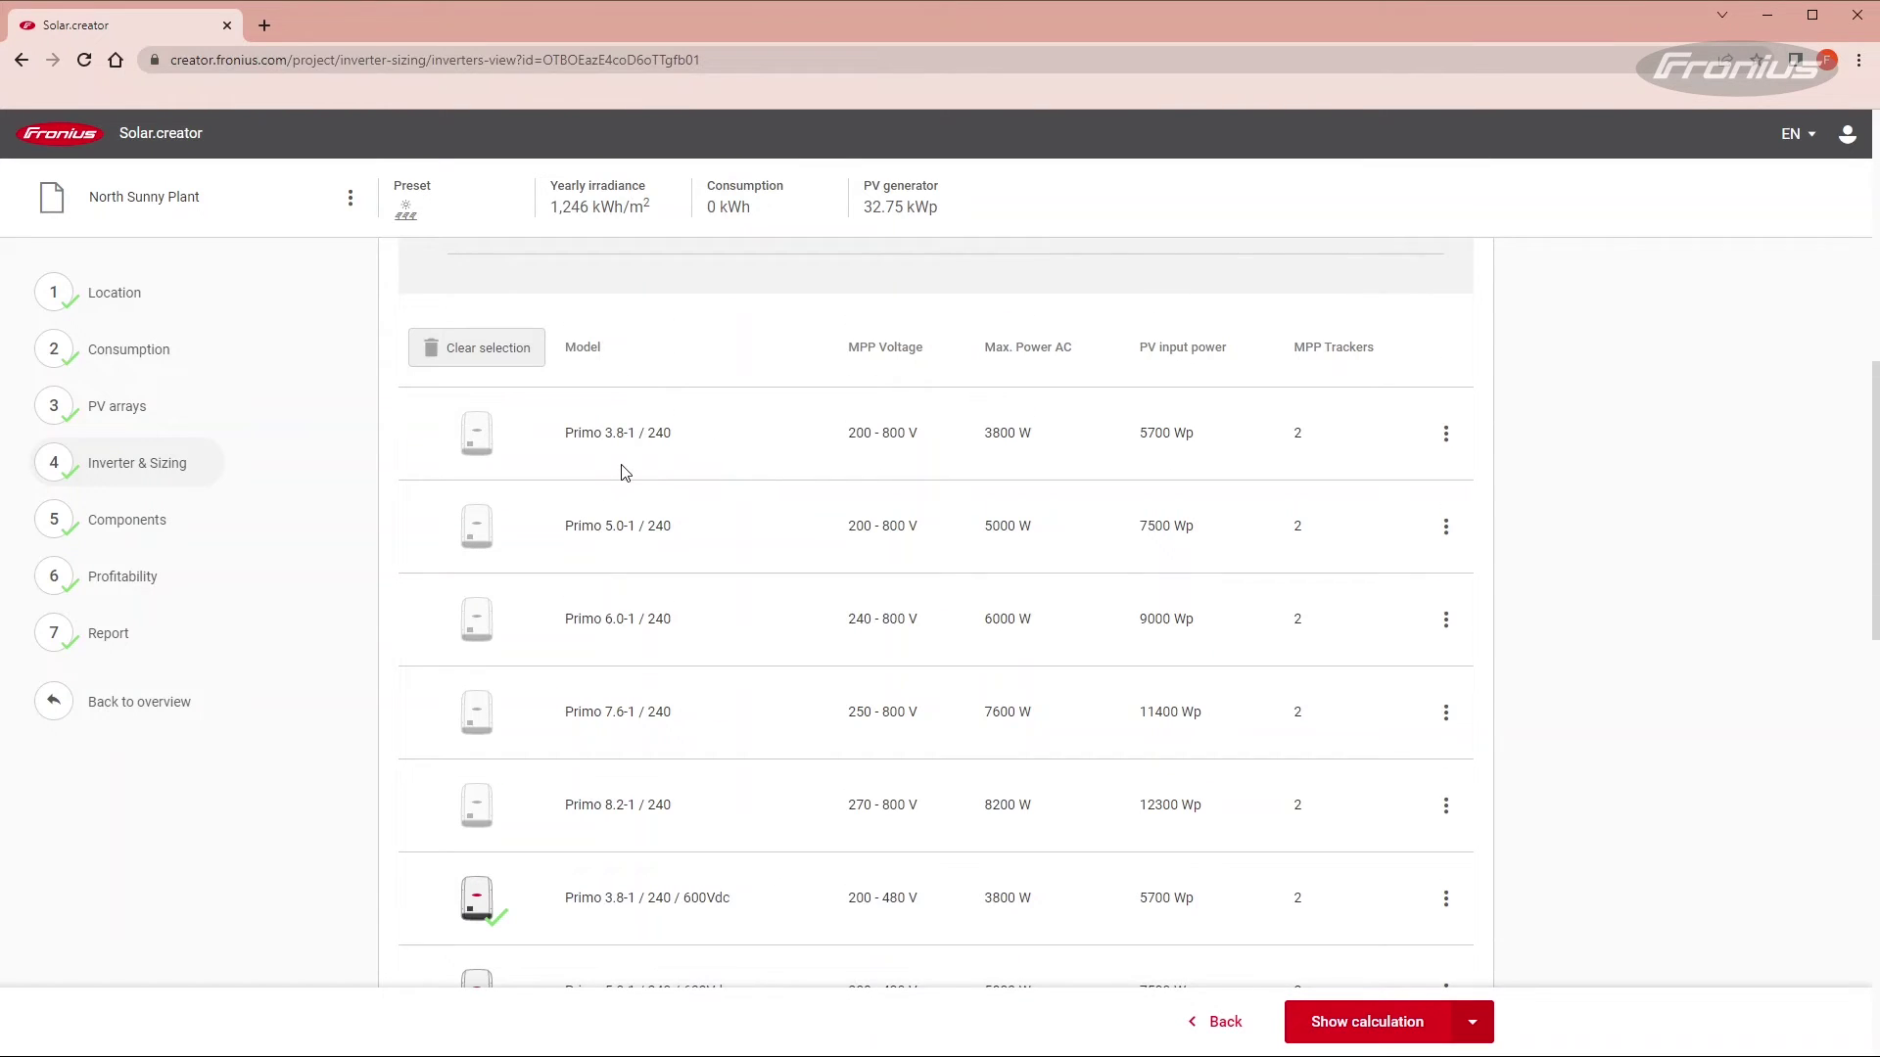
scroll(608, 519, "down", 5)
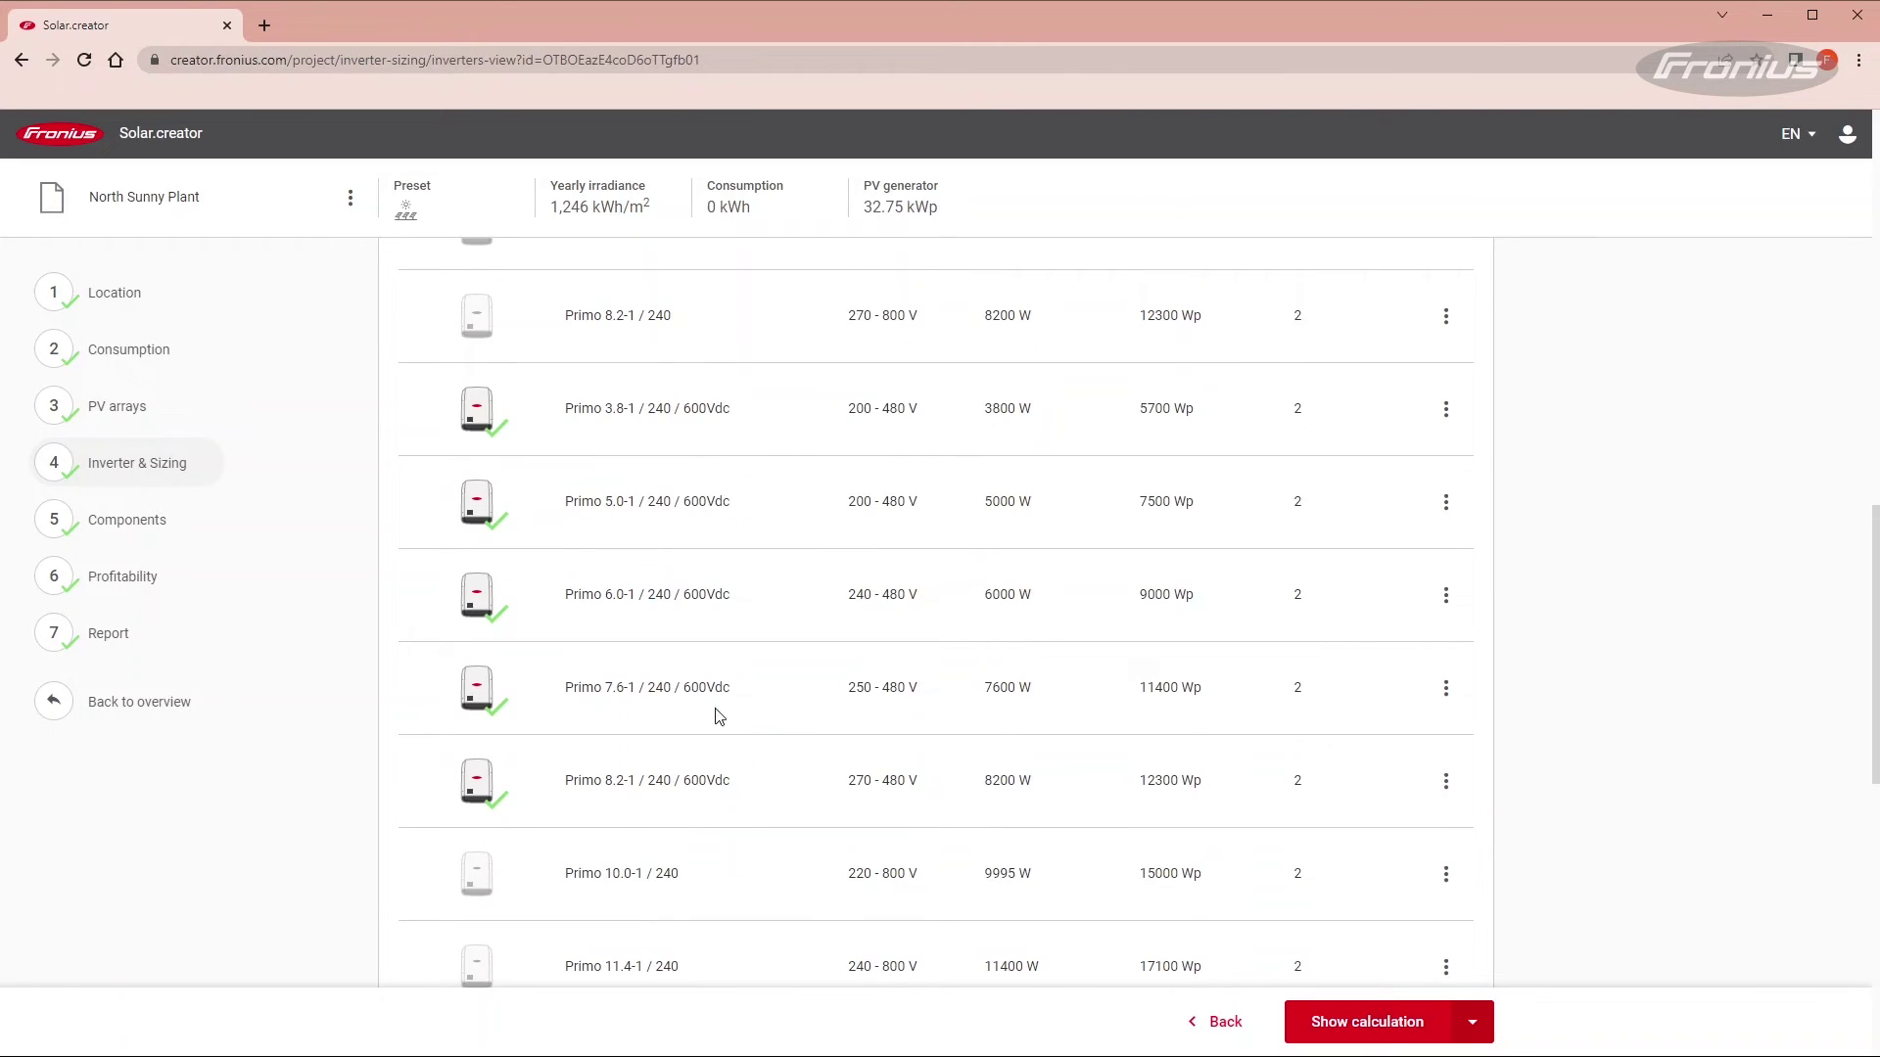
scroll(720, 741, "down", 7)
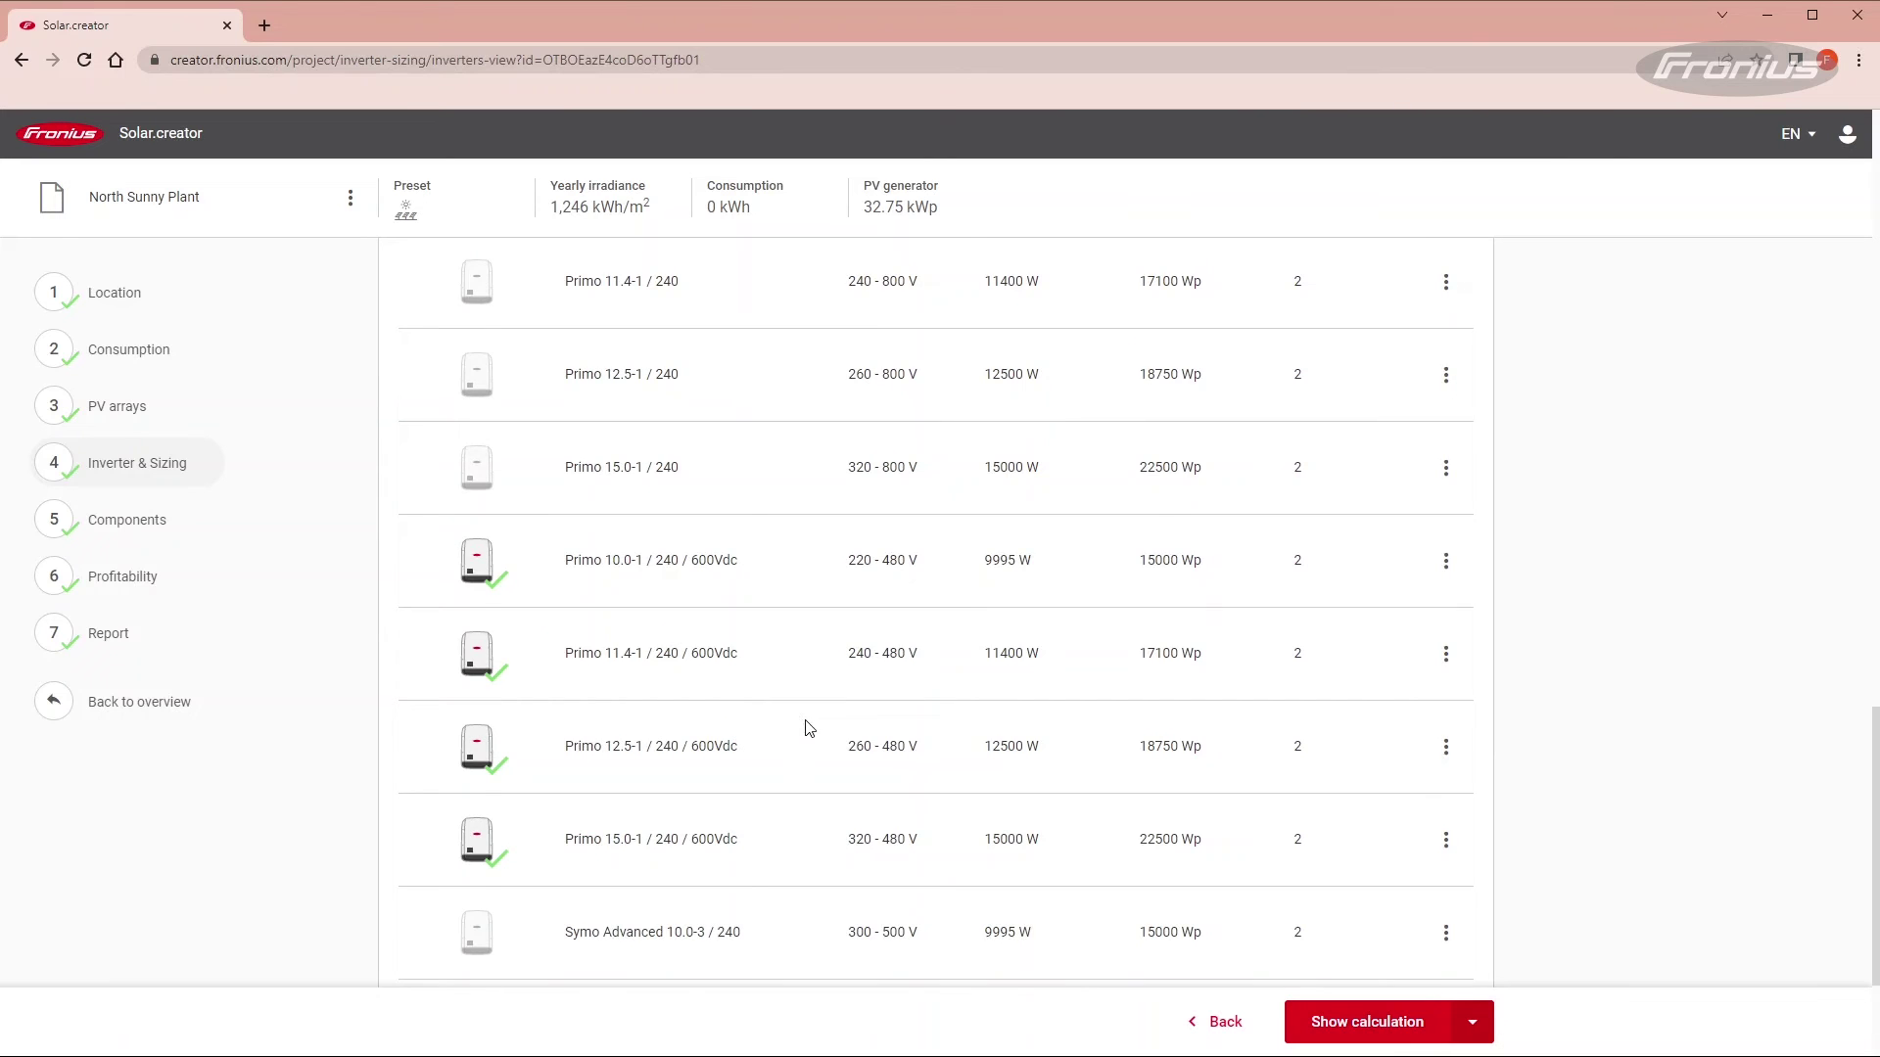
scroll(809, 725, "down", 3)
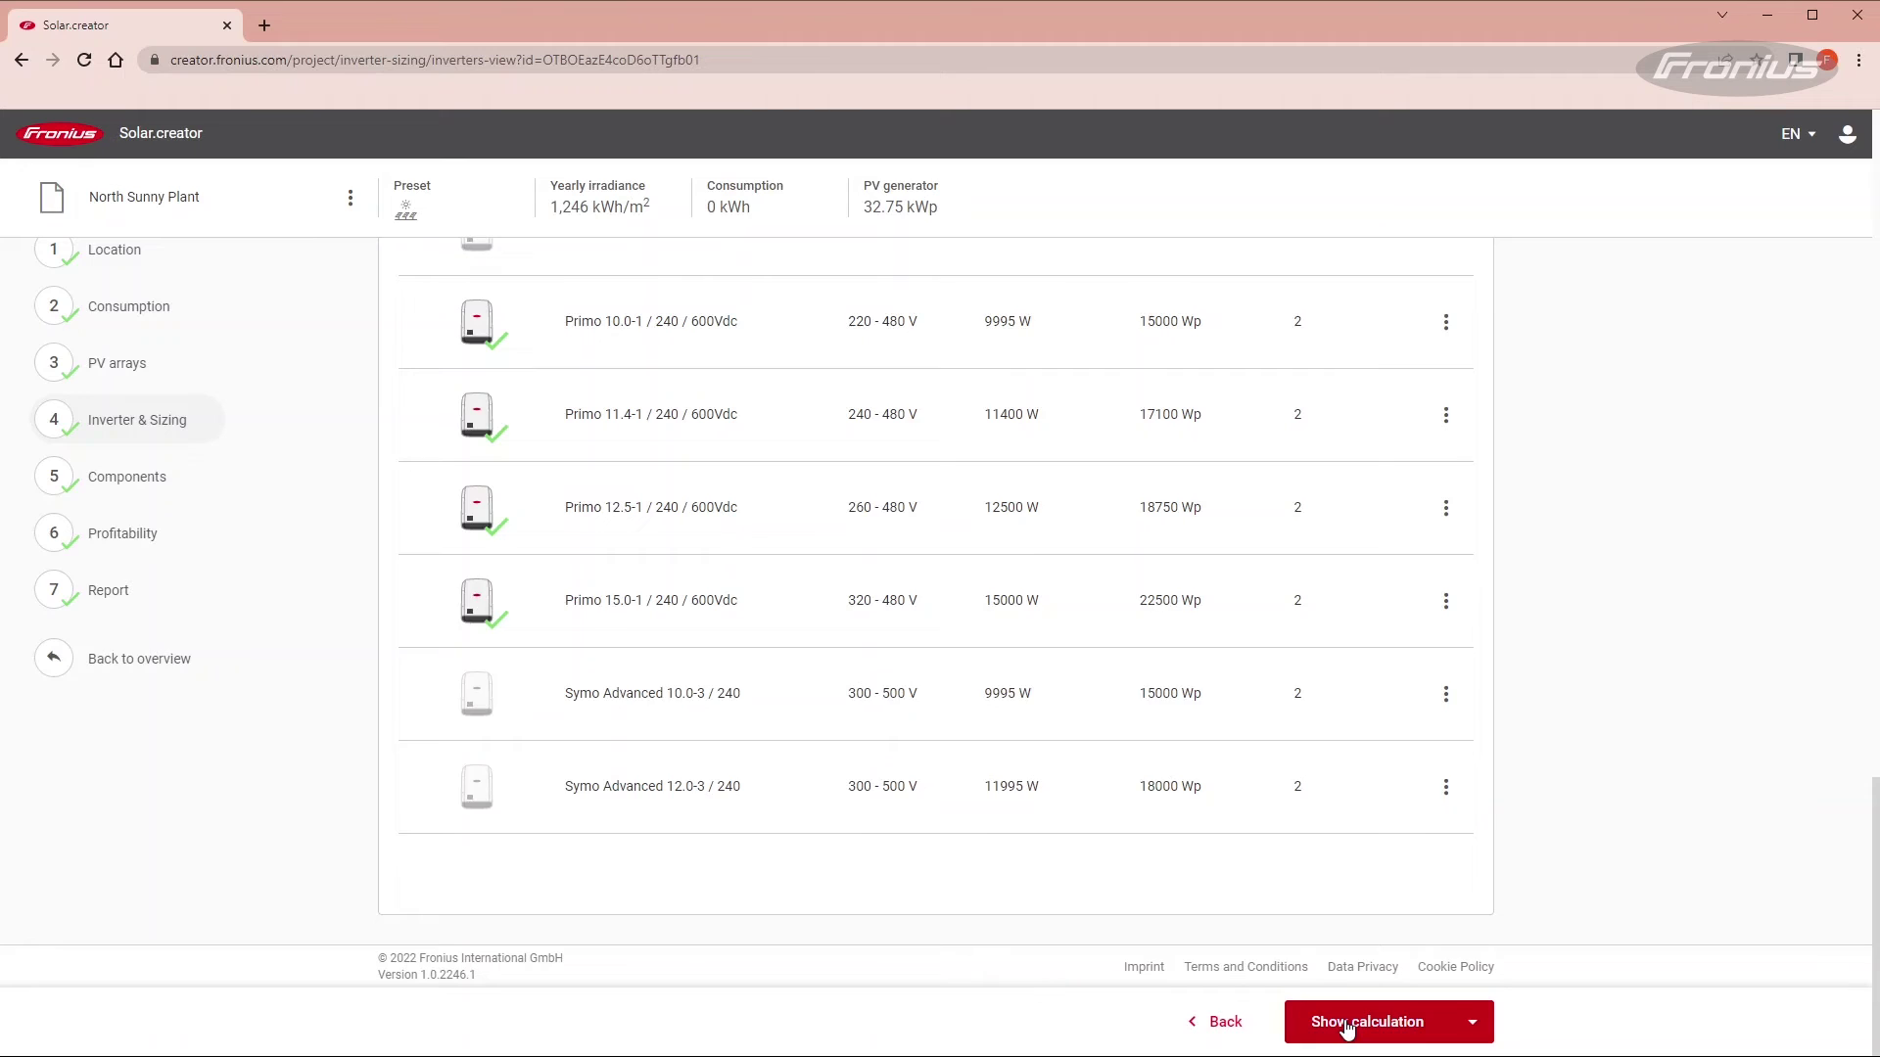
left_click(1346, 1023)
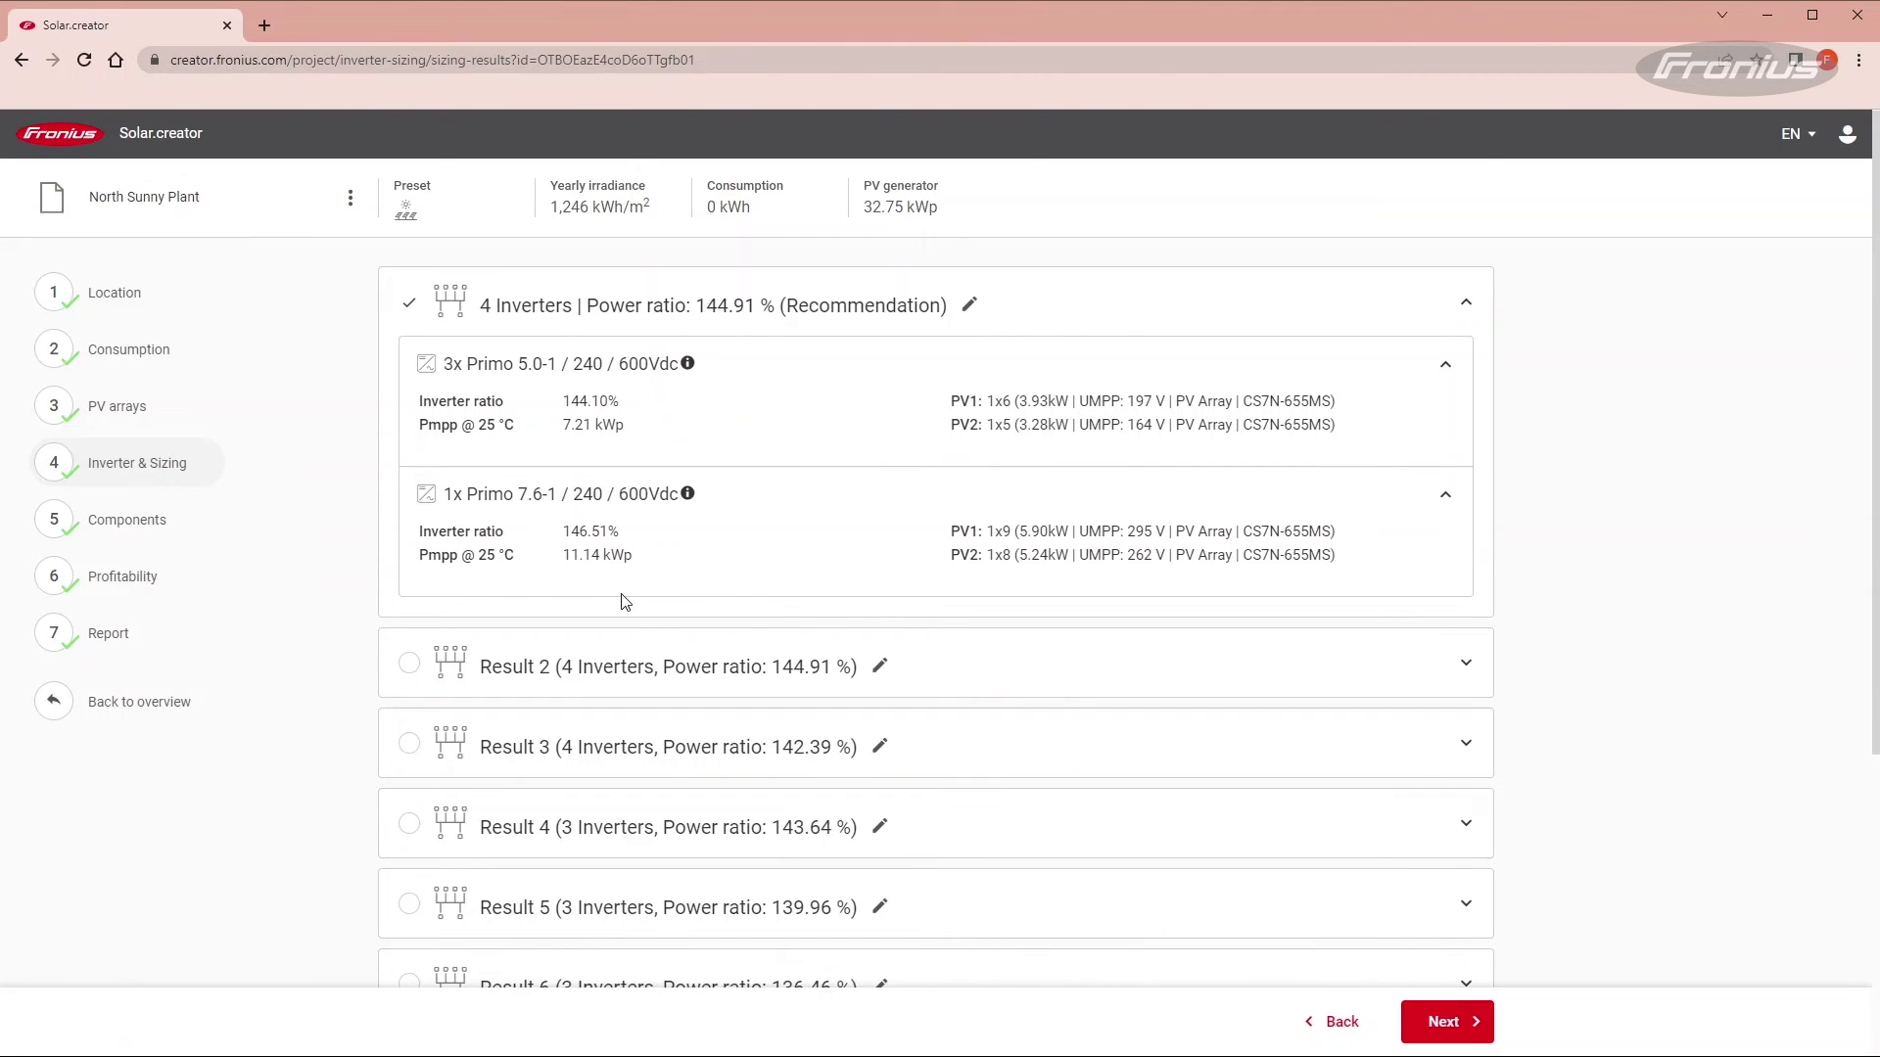
left_click(588, 310)
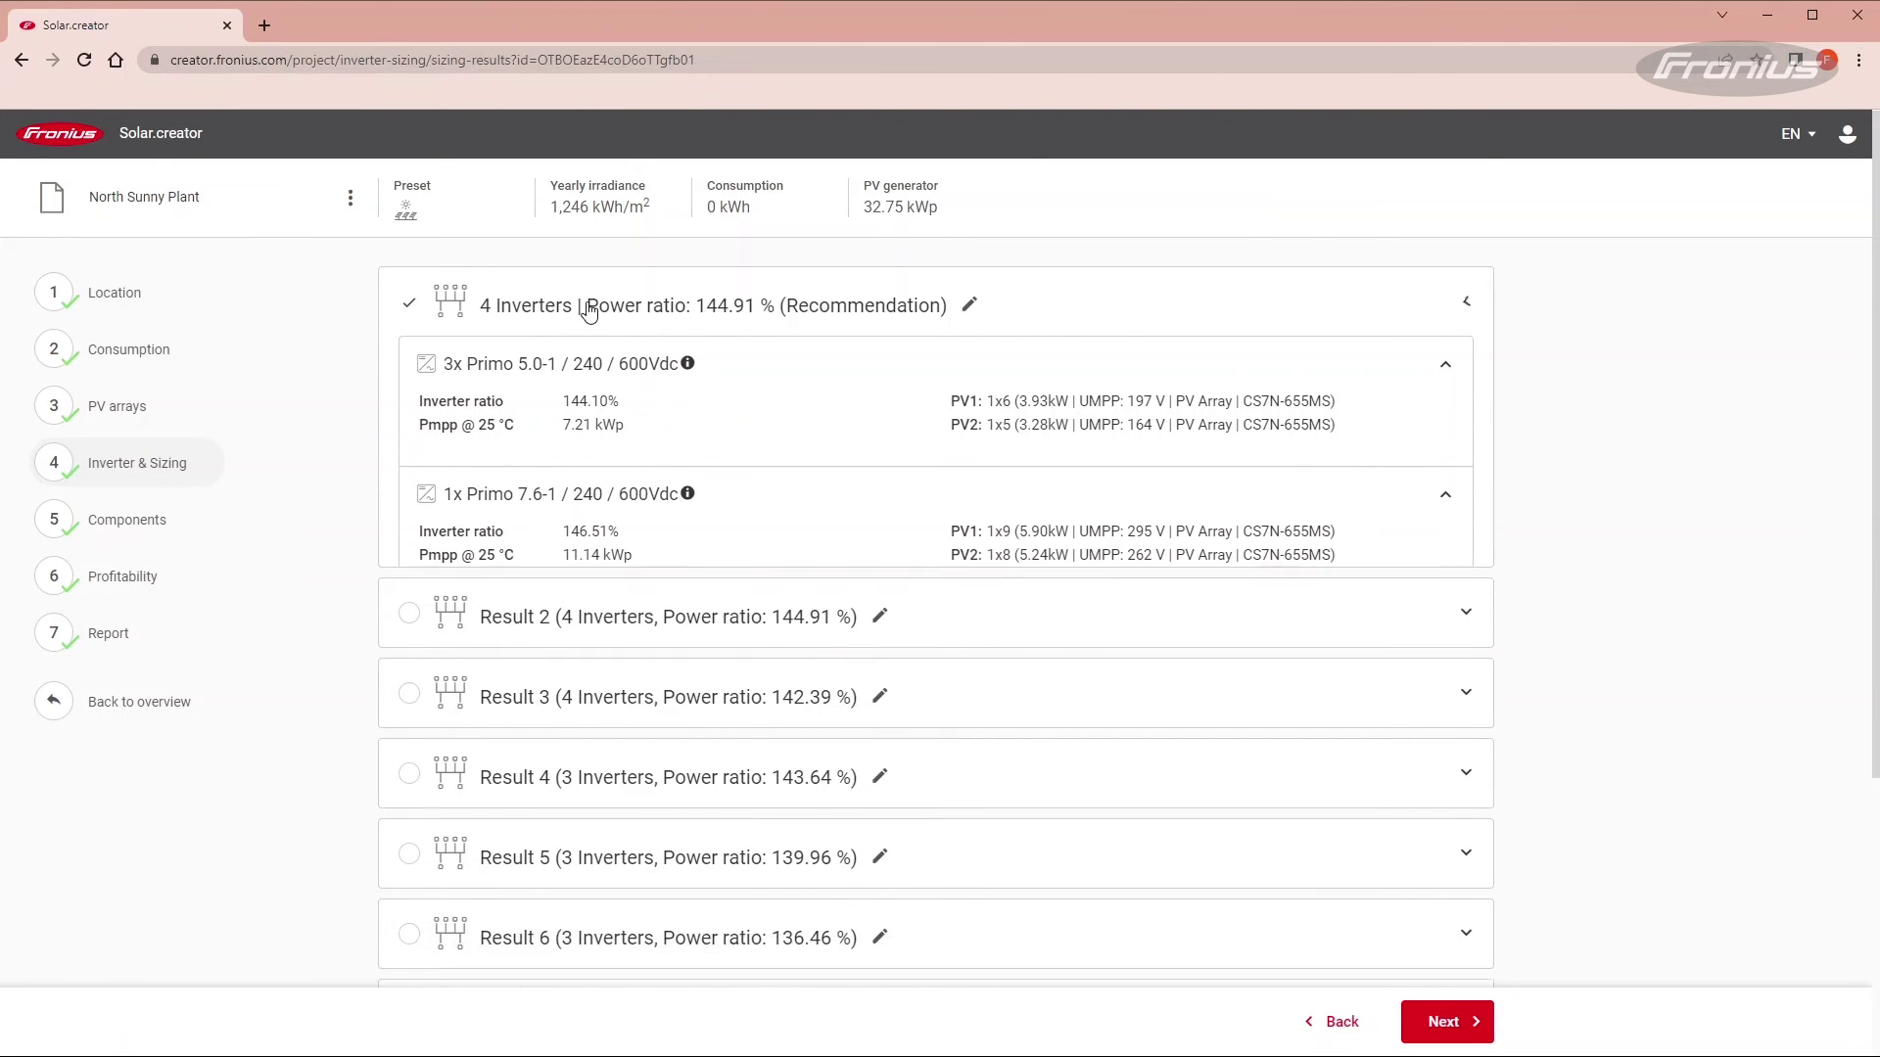
left_click(588, 310)
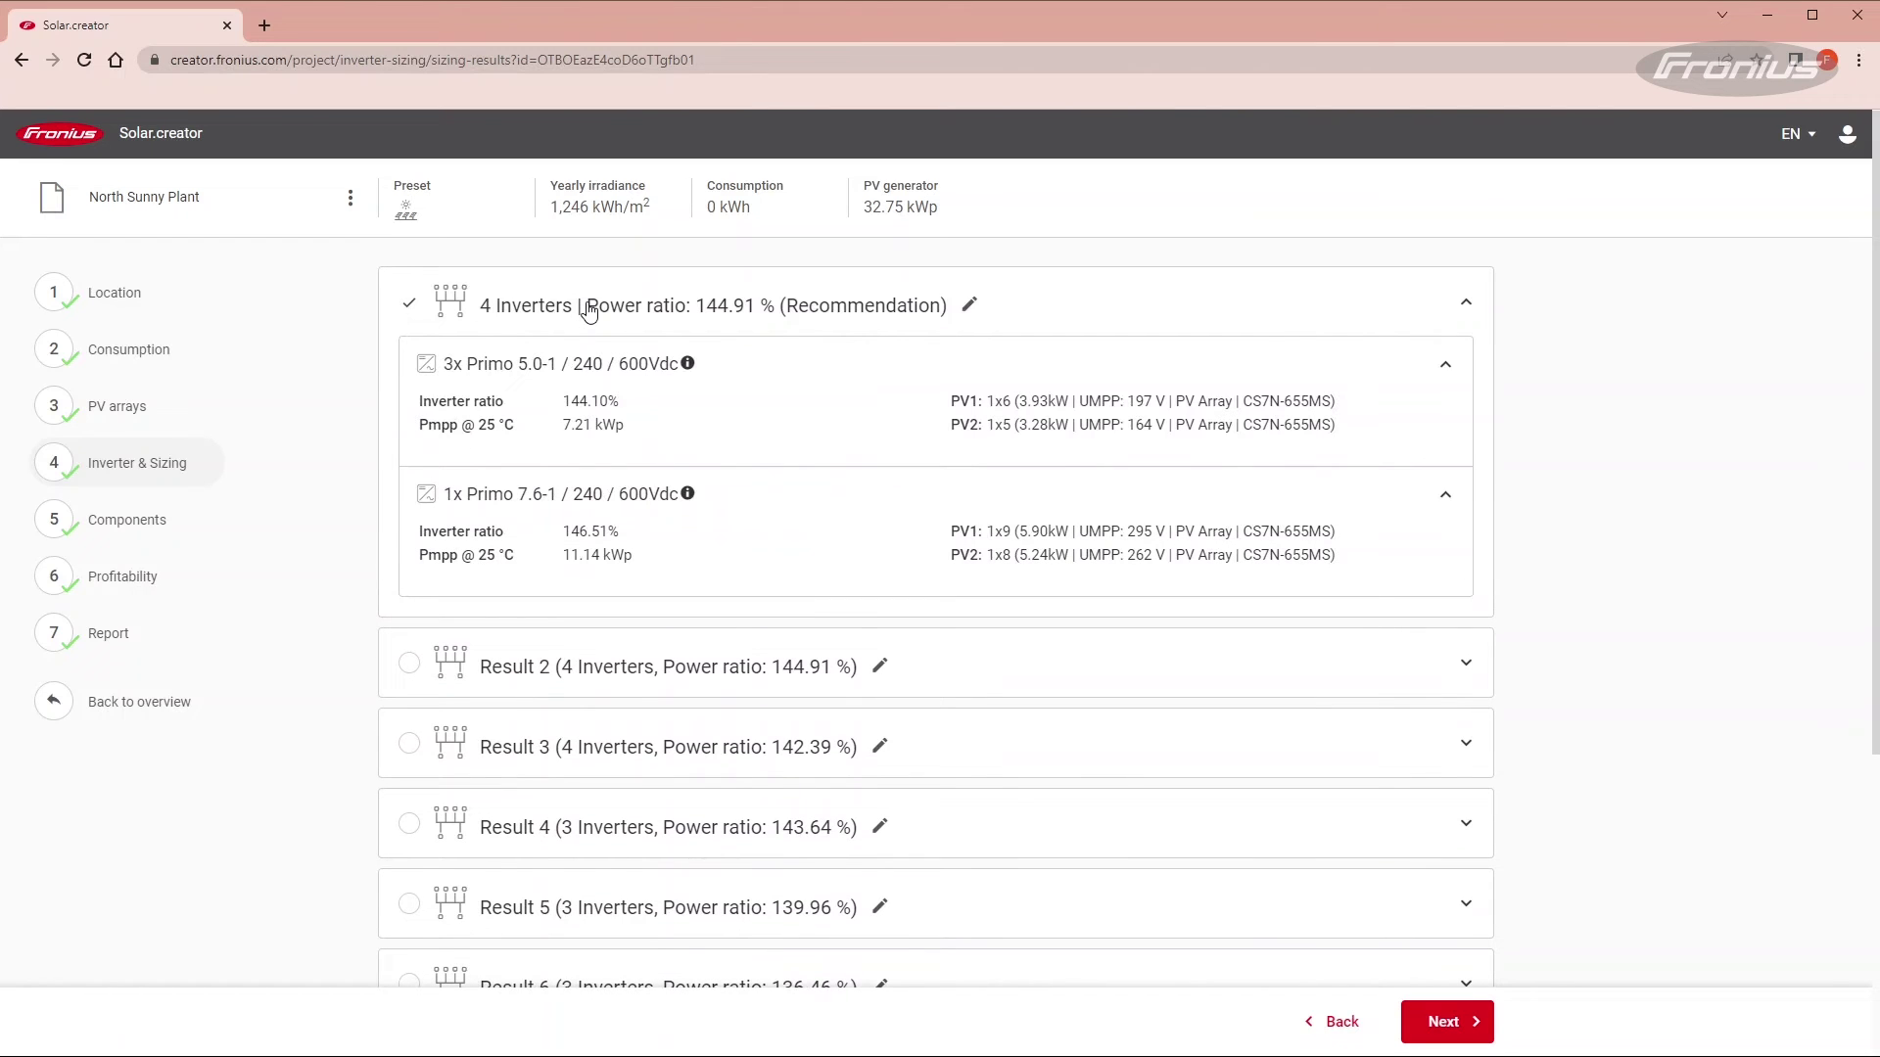
left_click(585, 505)
left_click(586, 506)
Accept the recommended inverters and add one Smart Meter WR 100-600V-3 to the components.
left_click(1443, 1021)
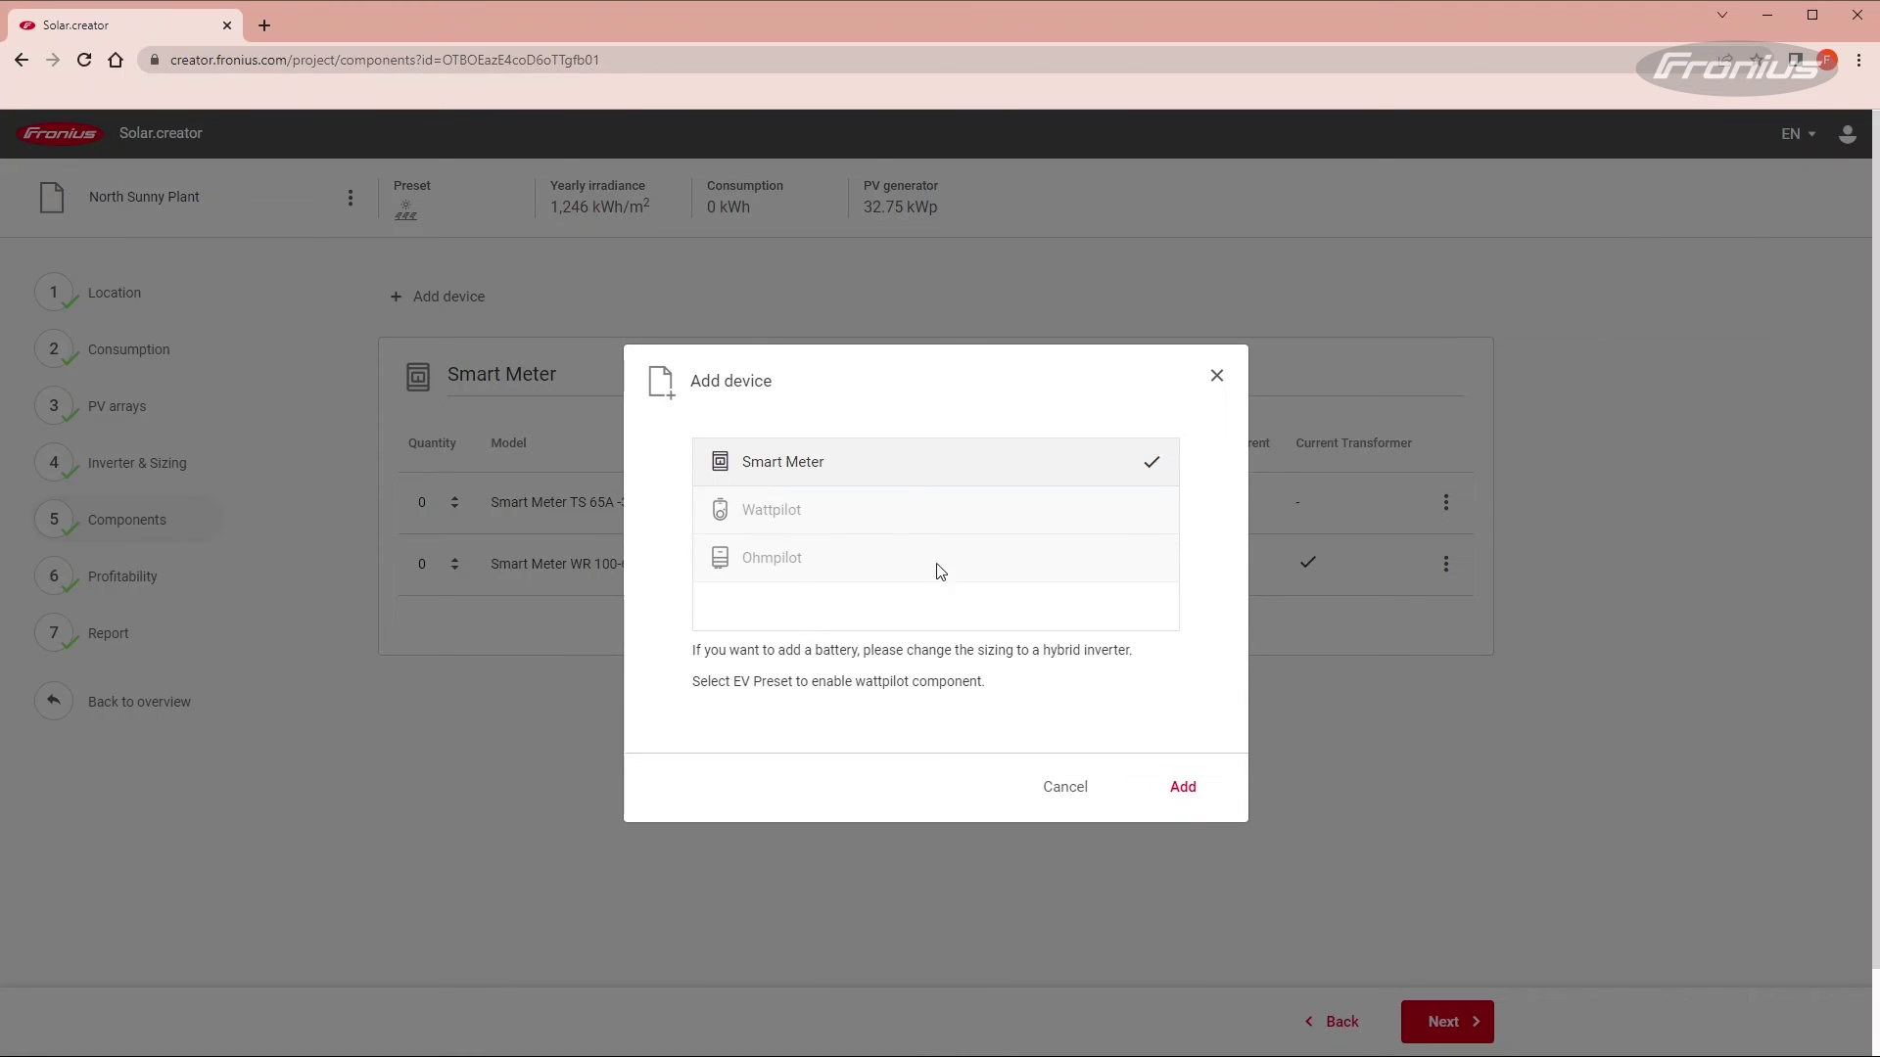
left_click(1184, 788)
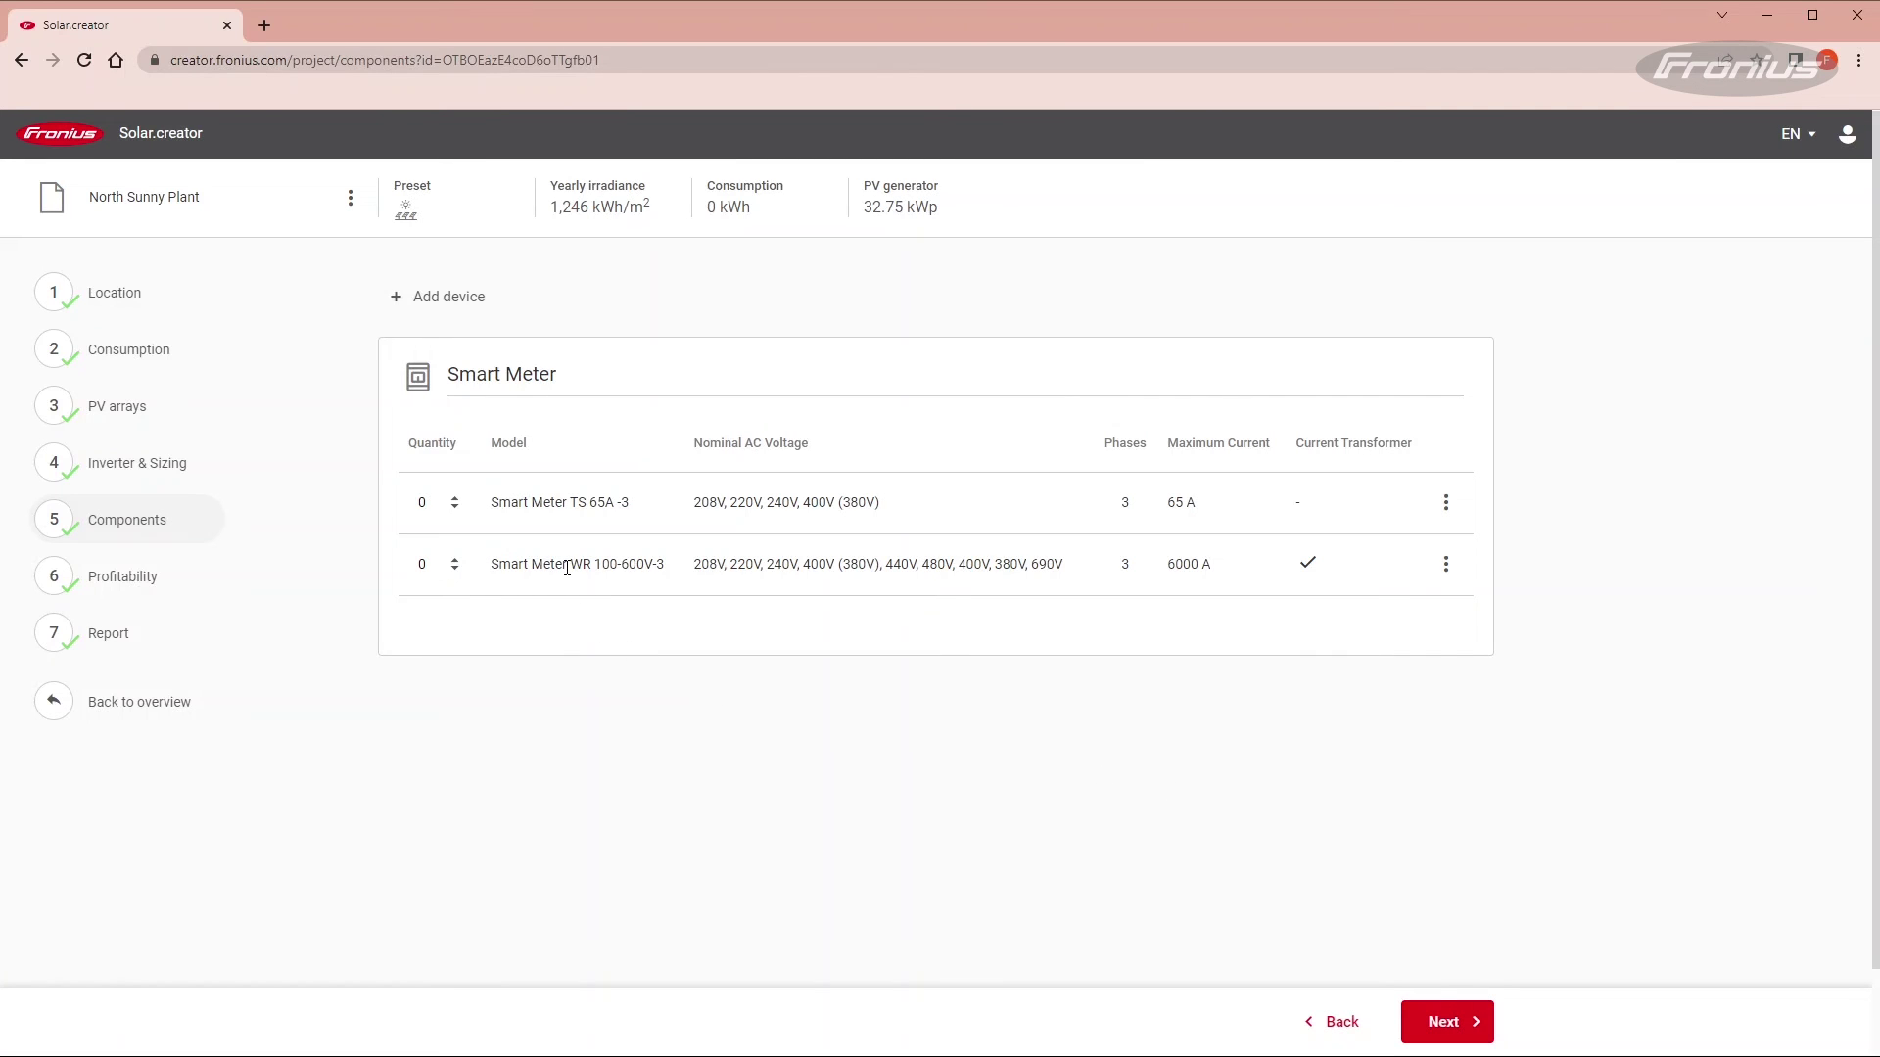
left_click(454, 559)
left_click(1432, 1024)
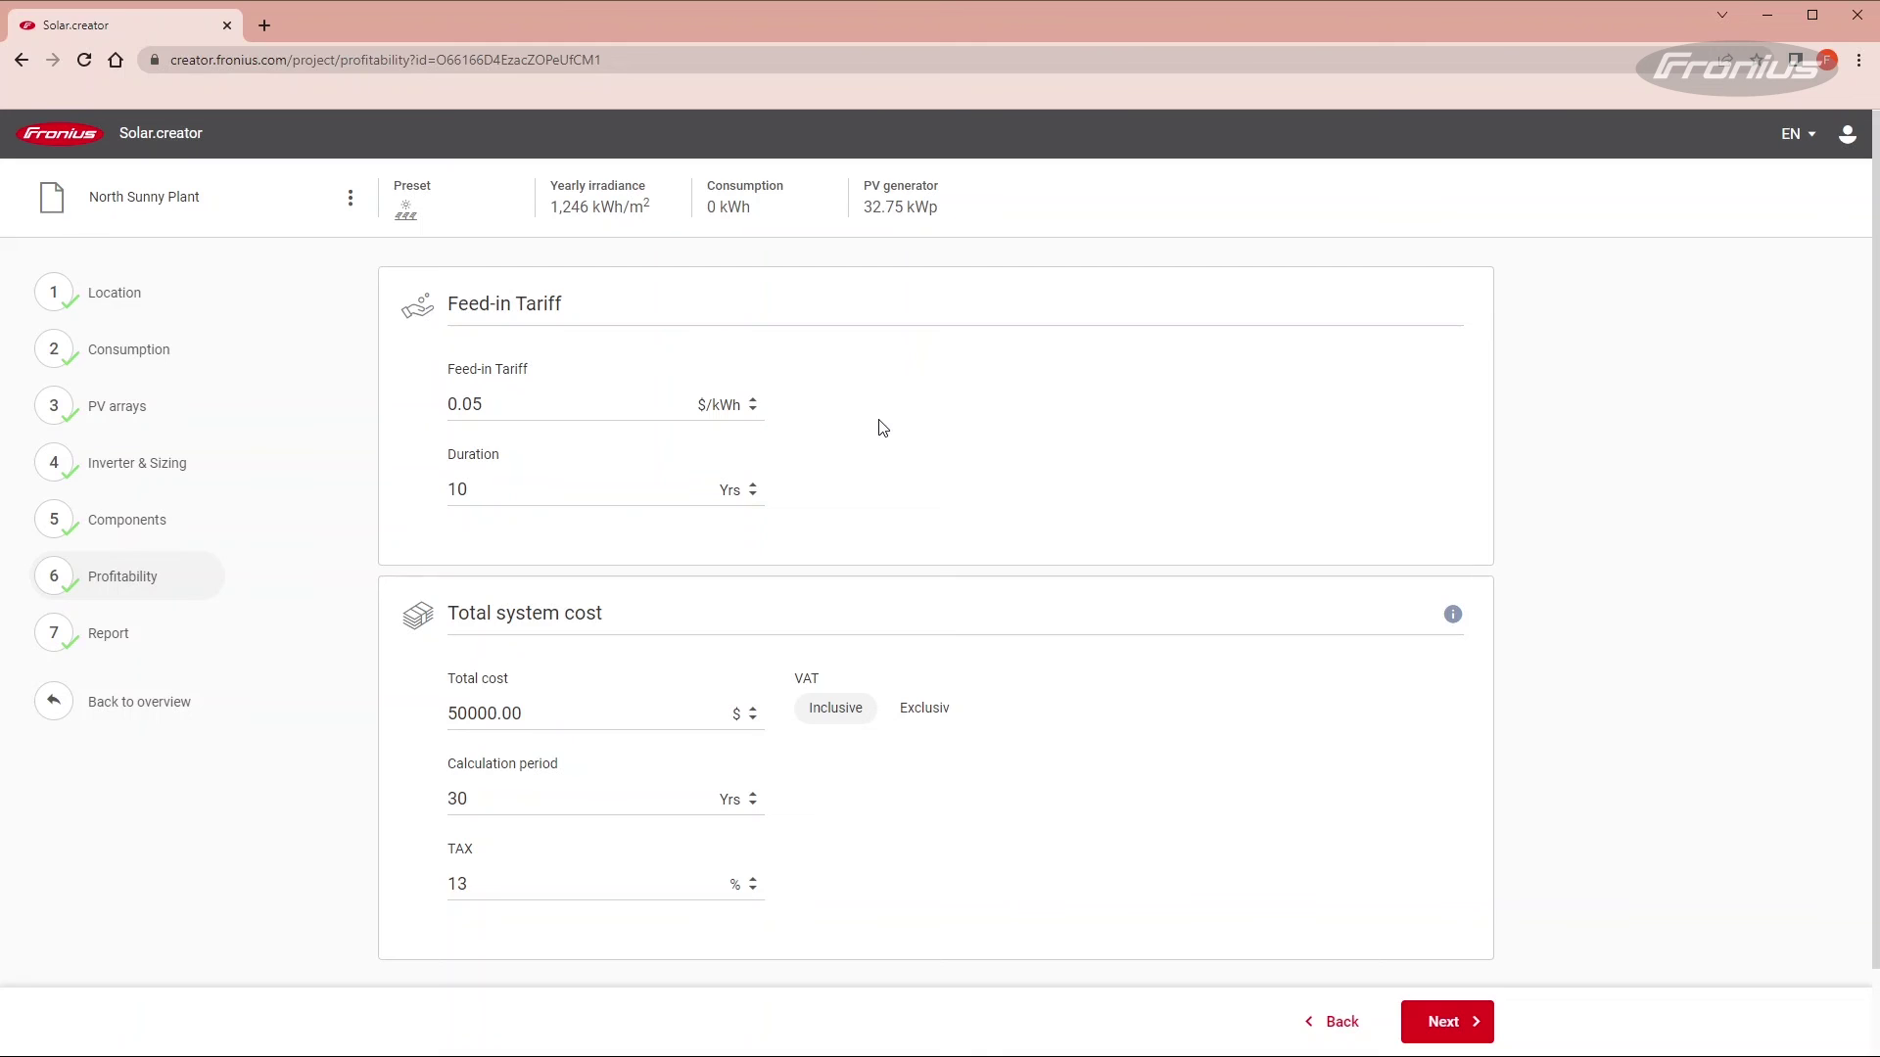
Check the TAX, 0.05 $/kWh feed-in tariff and 10-year duration, leaving them unchanged.
left_click_drag(468, 886, 427, 889)
left_click(399, 872)
left_click_drag(495, 405, 439, 411)
left_click(505, 403)
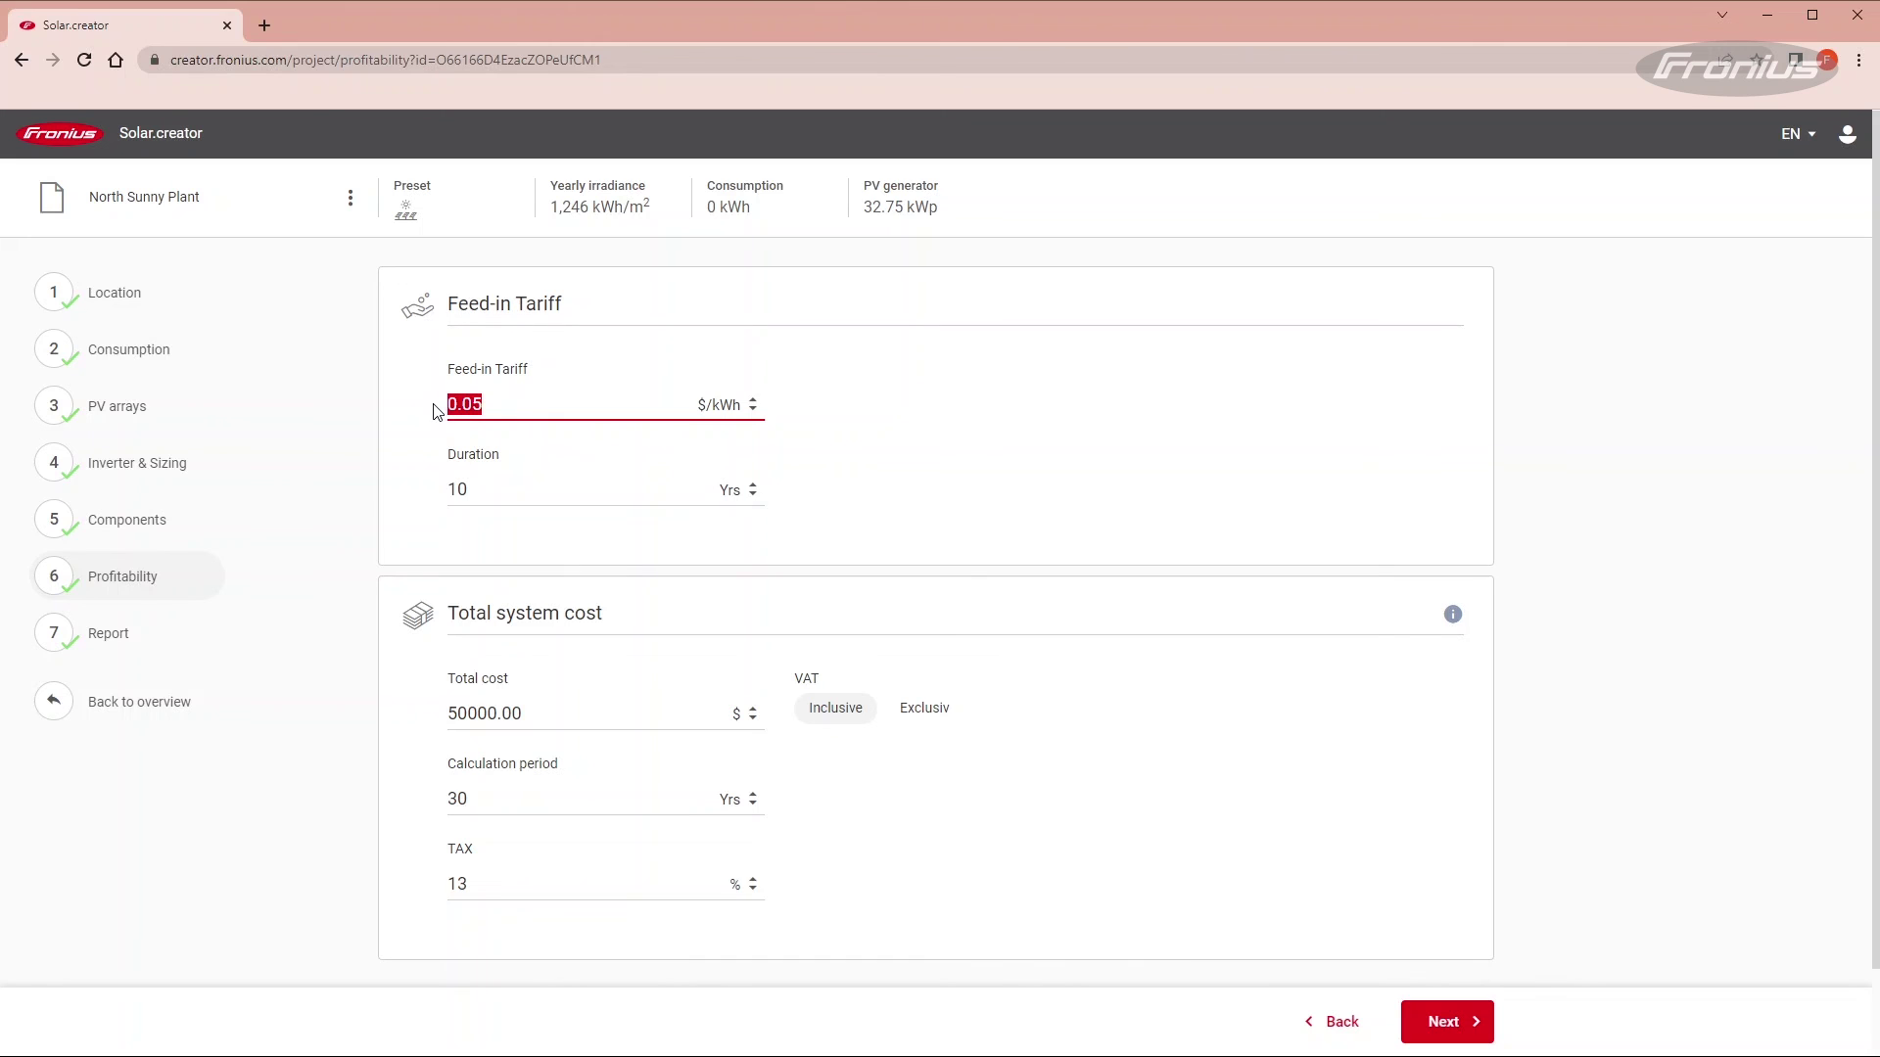
left_click(486, 490)
left_click_drag(475, 487, 442, 493)
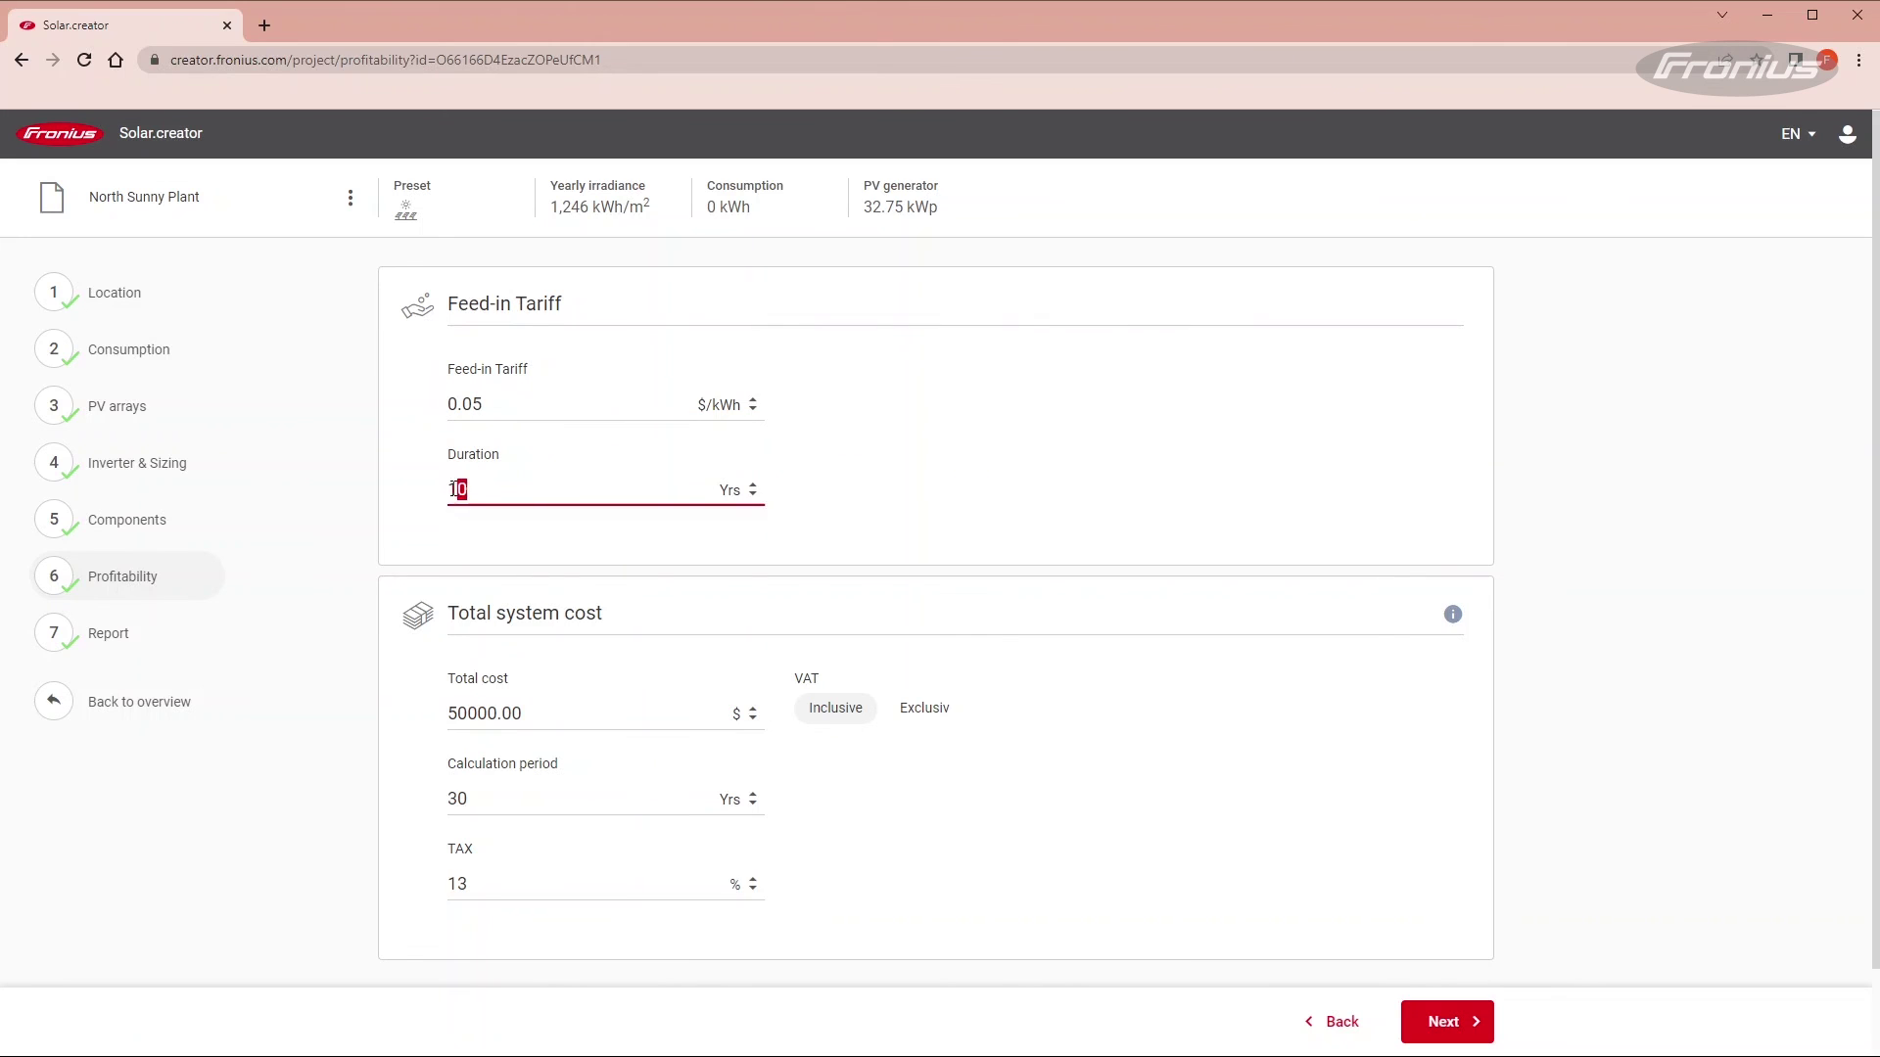
left_click(507, 548)
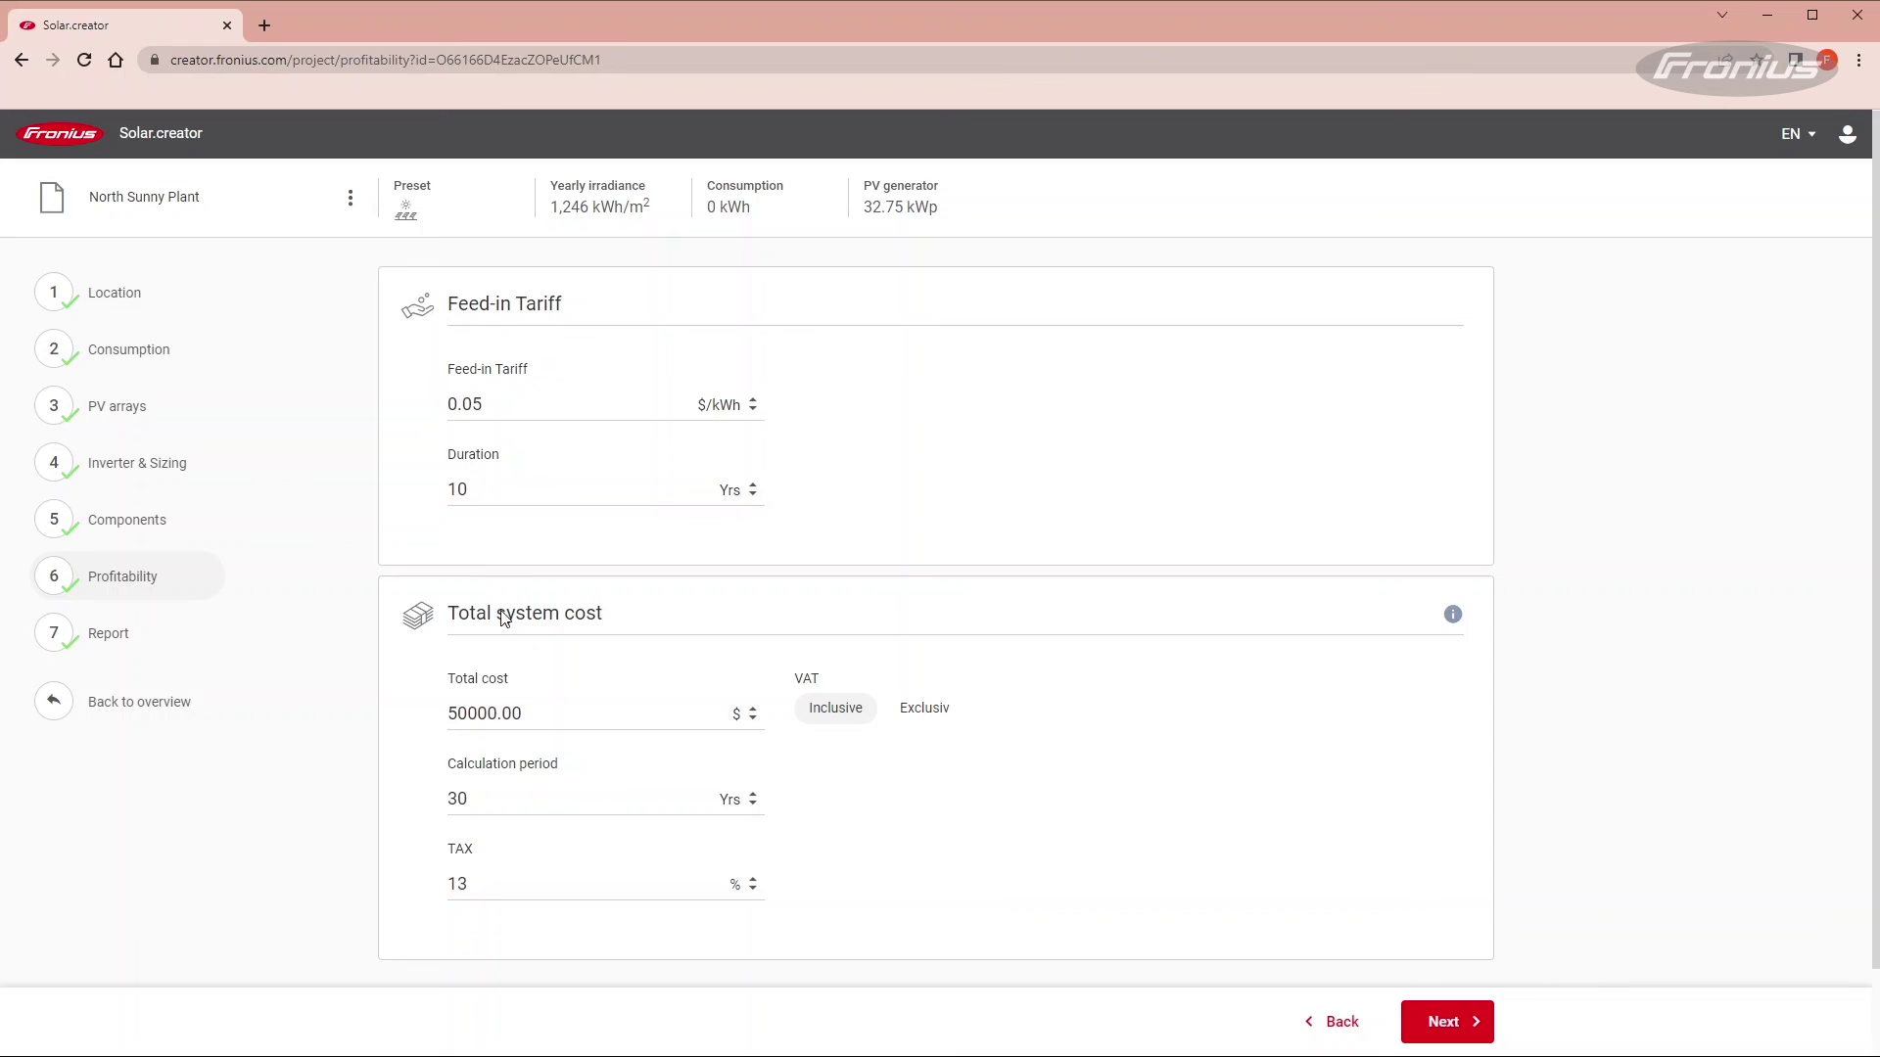
Keep the 50000.00 $ total cost and generate the project report.
left_click_drag(524, 715, 434, 727)
left_click(434, 728)
left_click(1444, 1024)
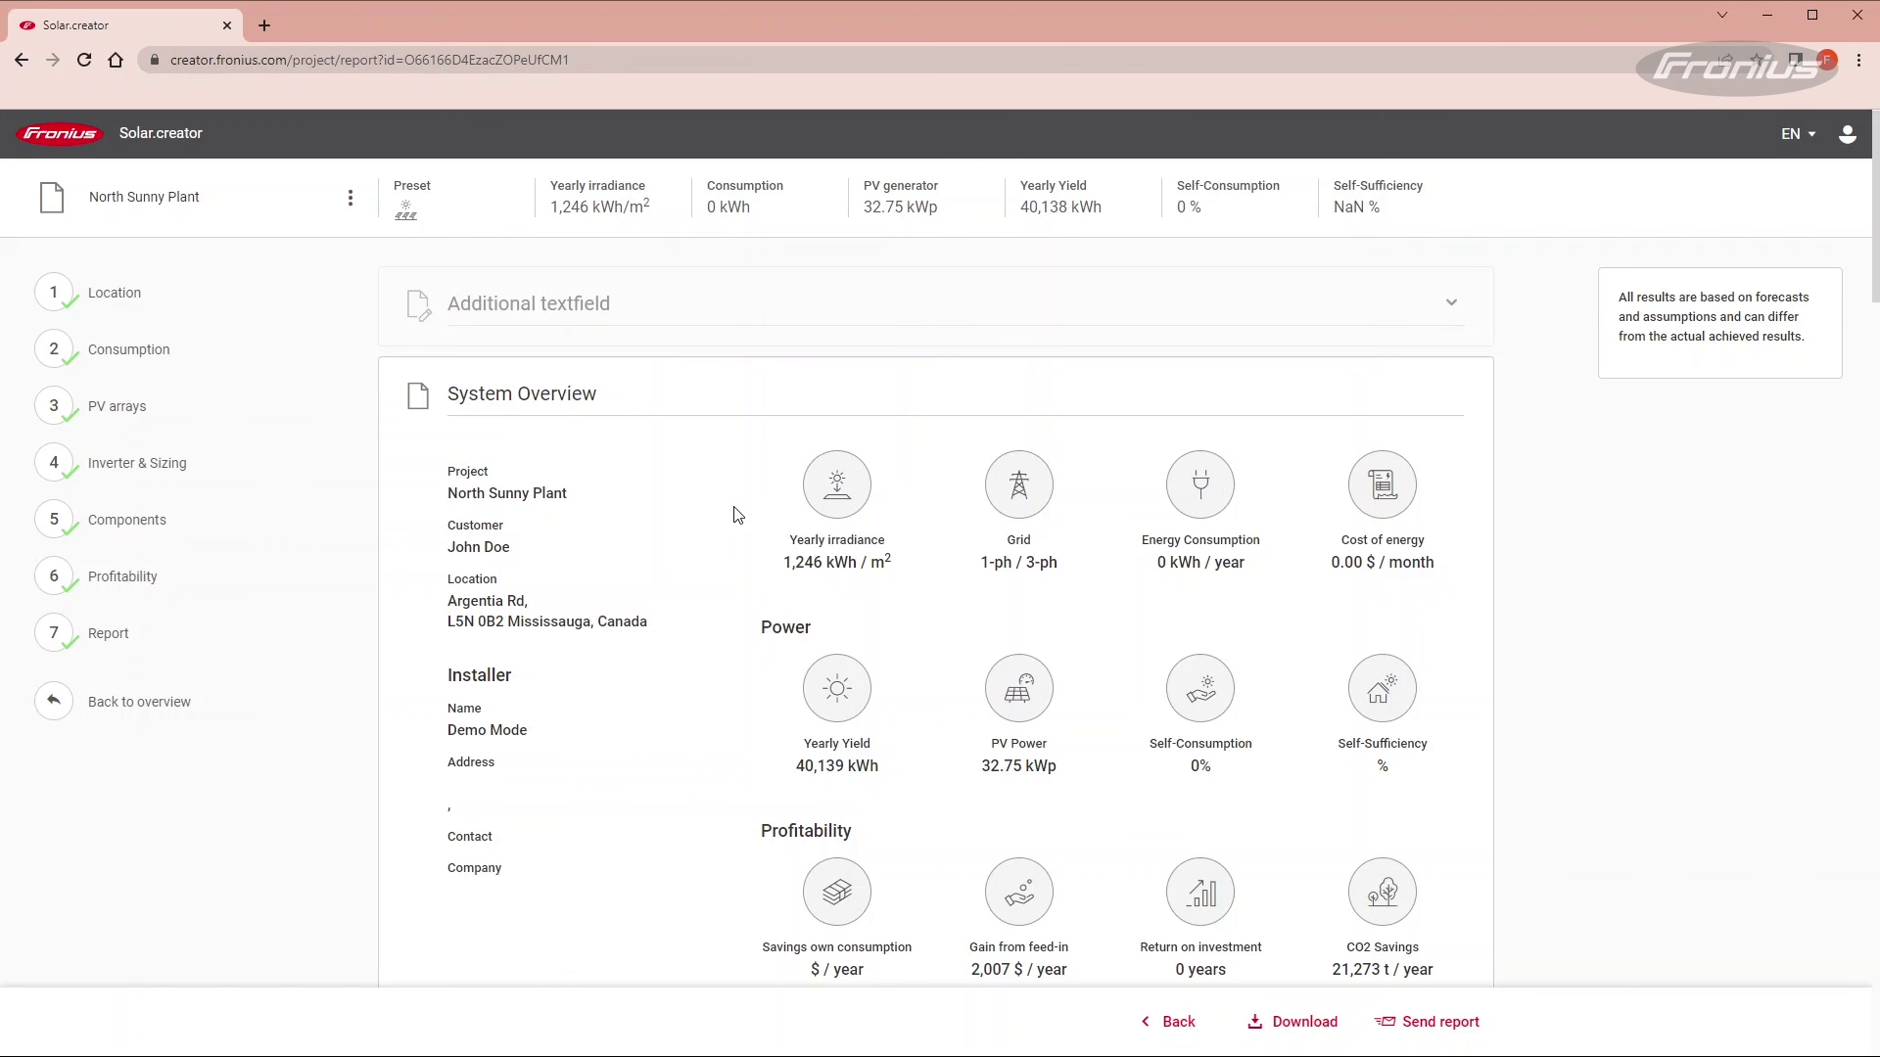
scroll(737, 515, "down", 2)
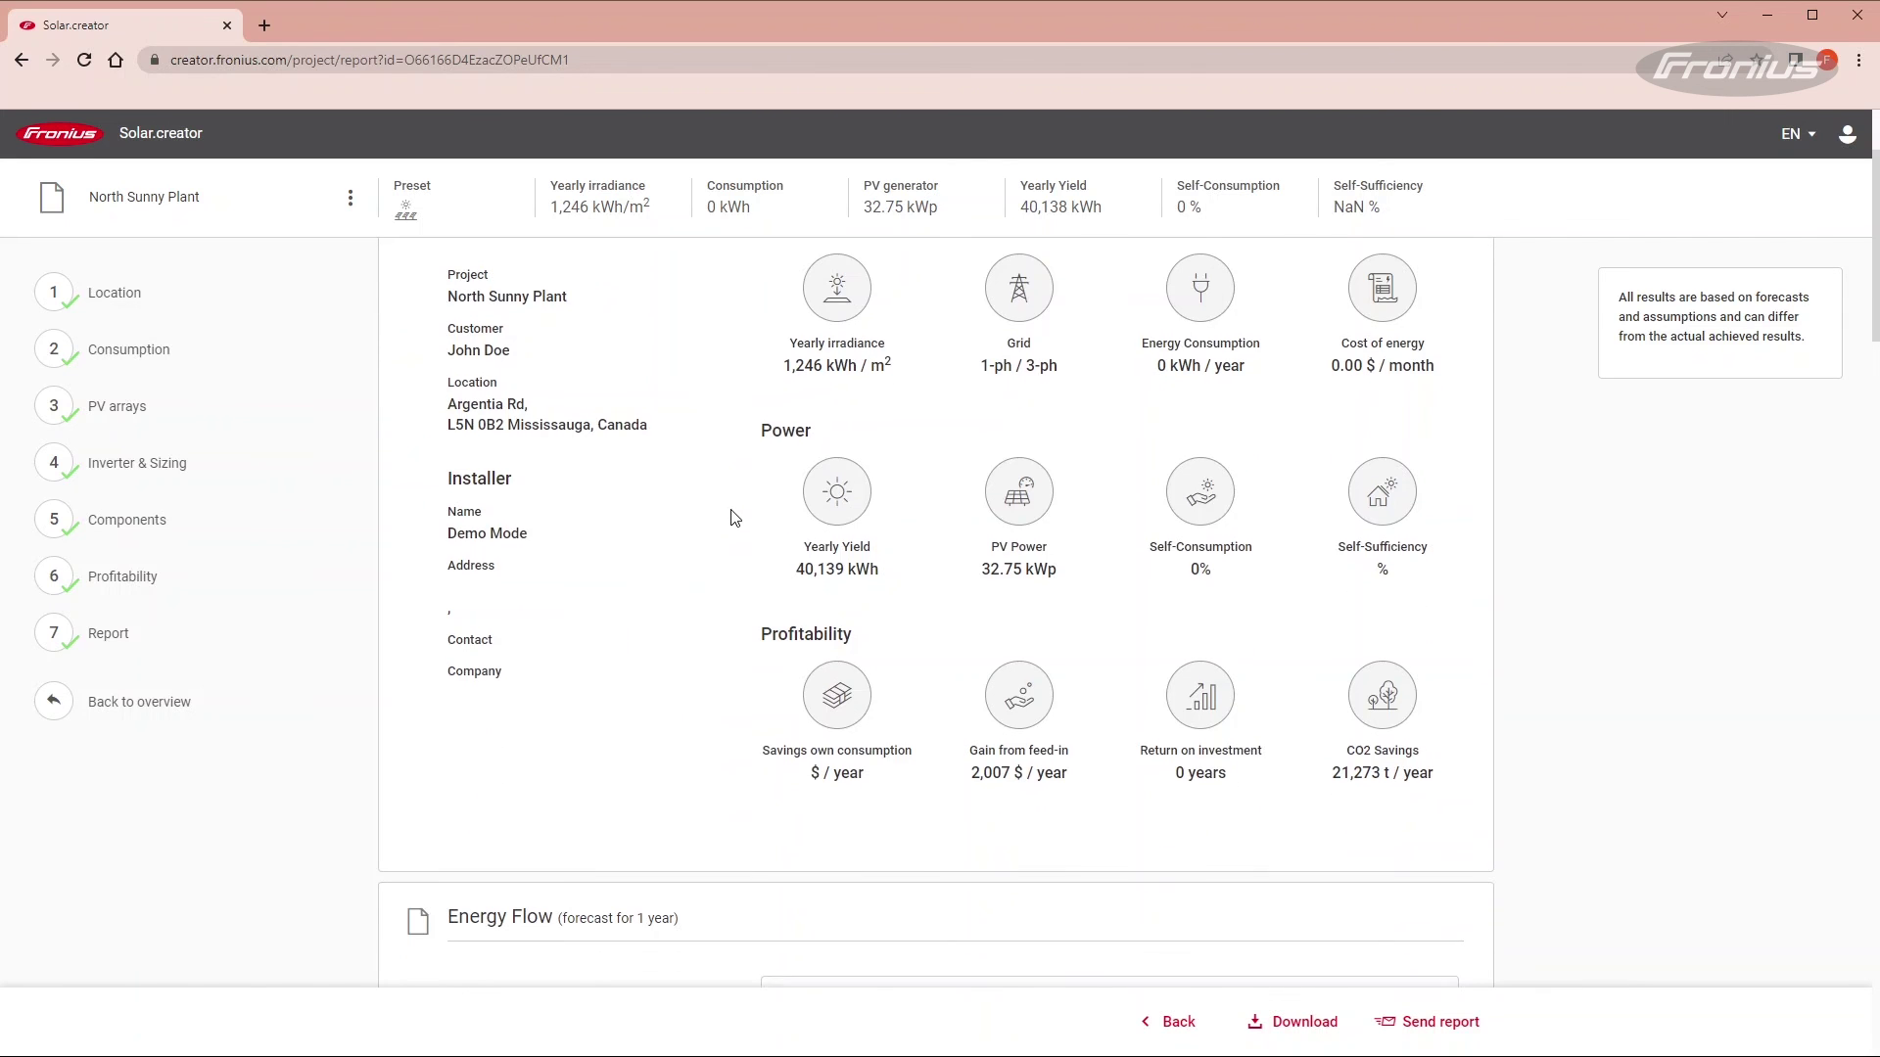
scroll(735, 517, "down", 10)
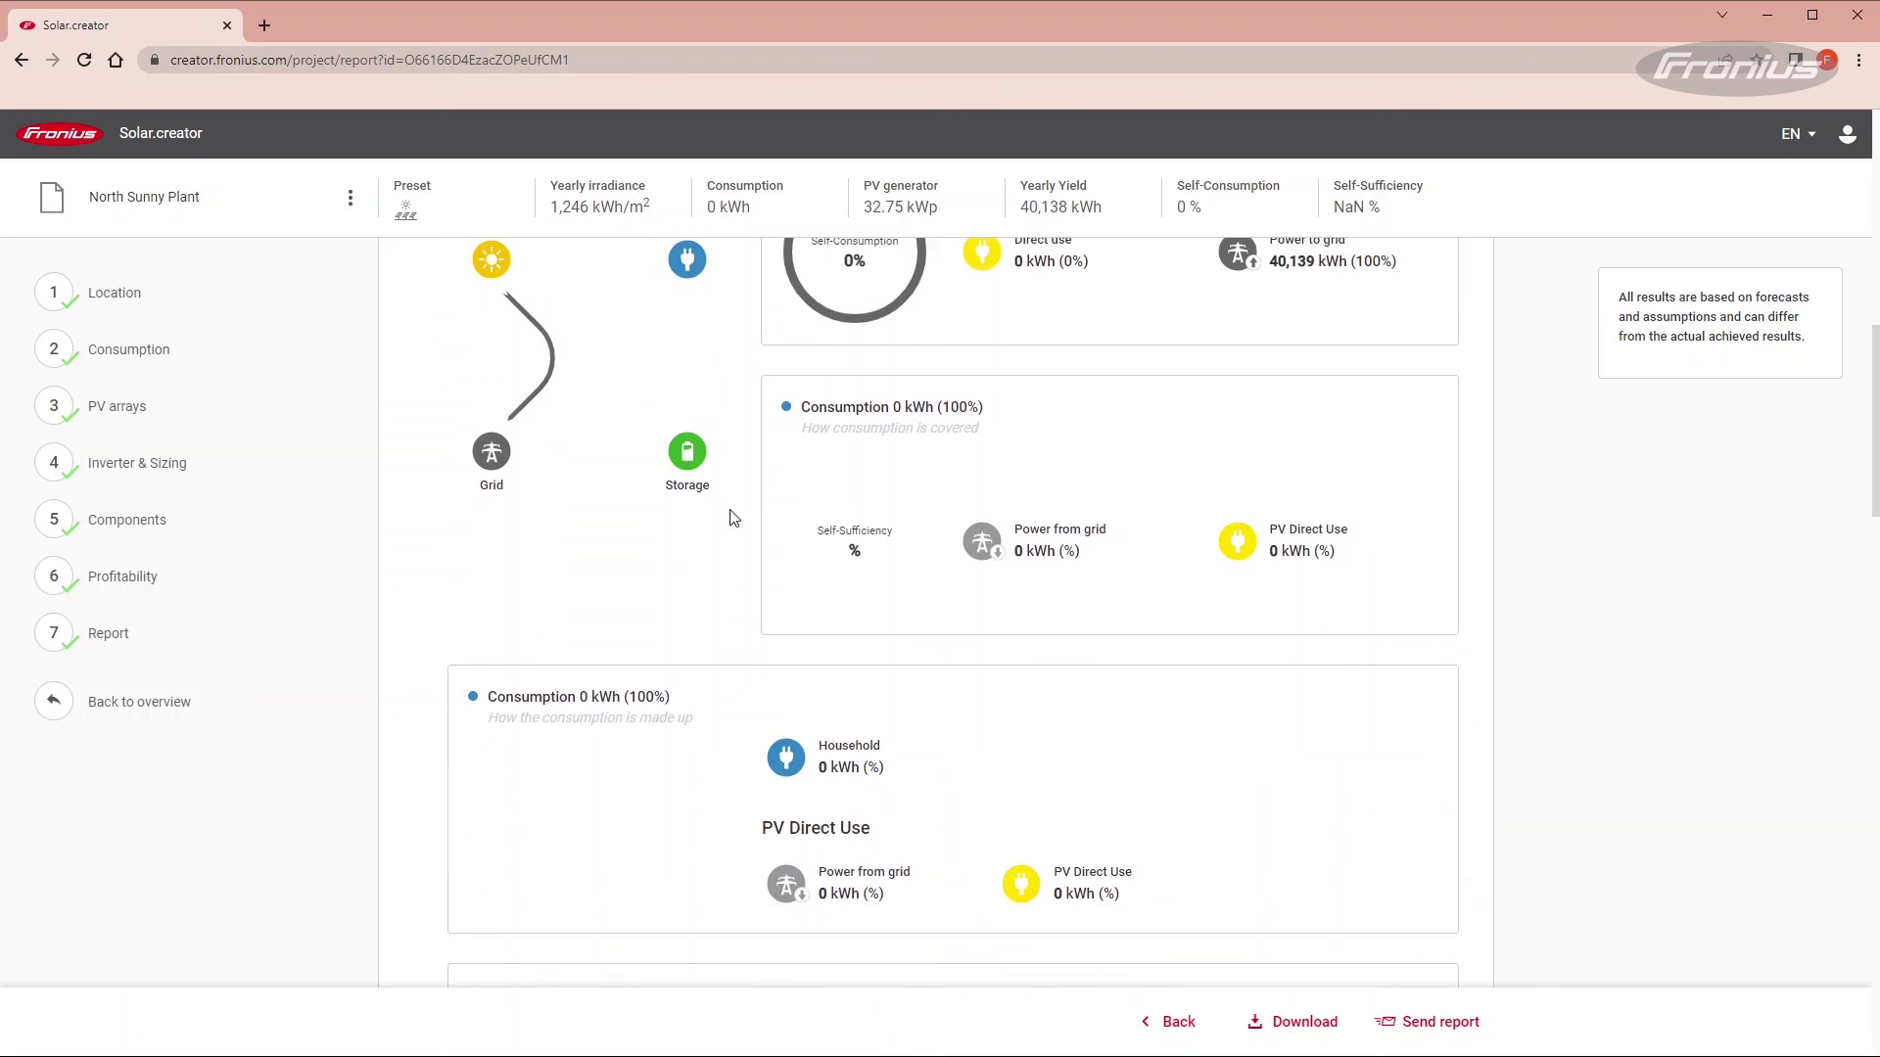
scroll(732, 517, "down", 10)
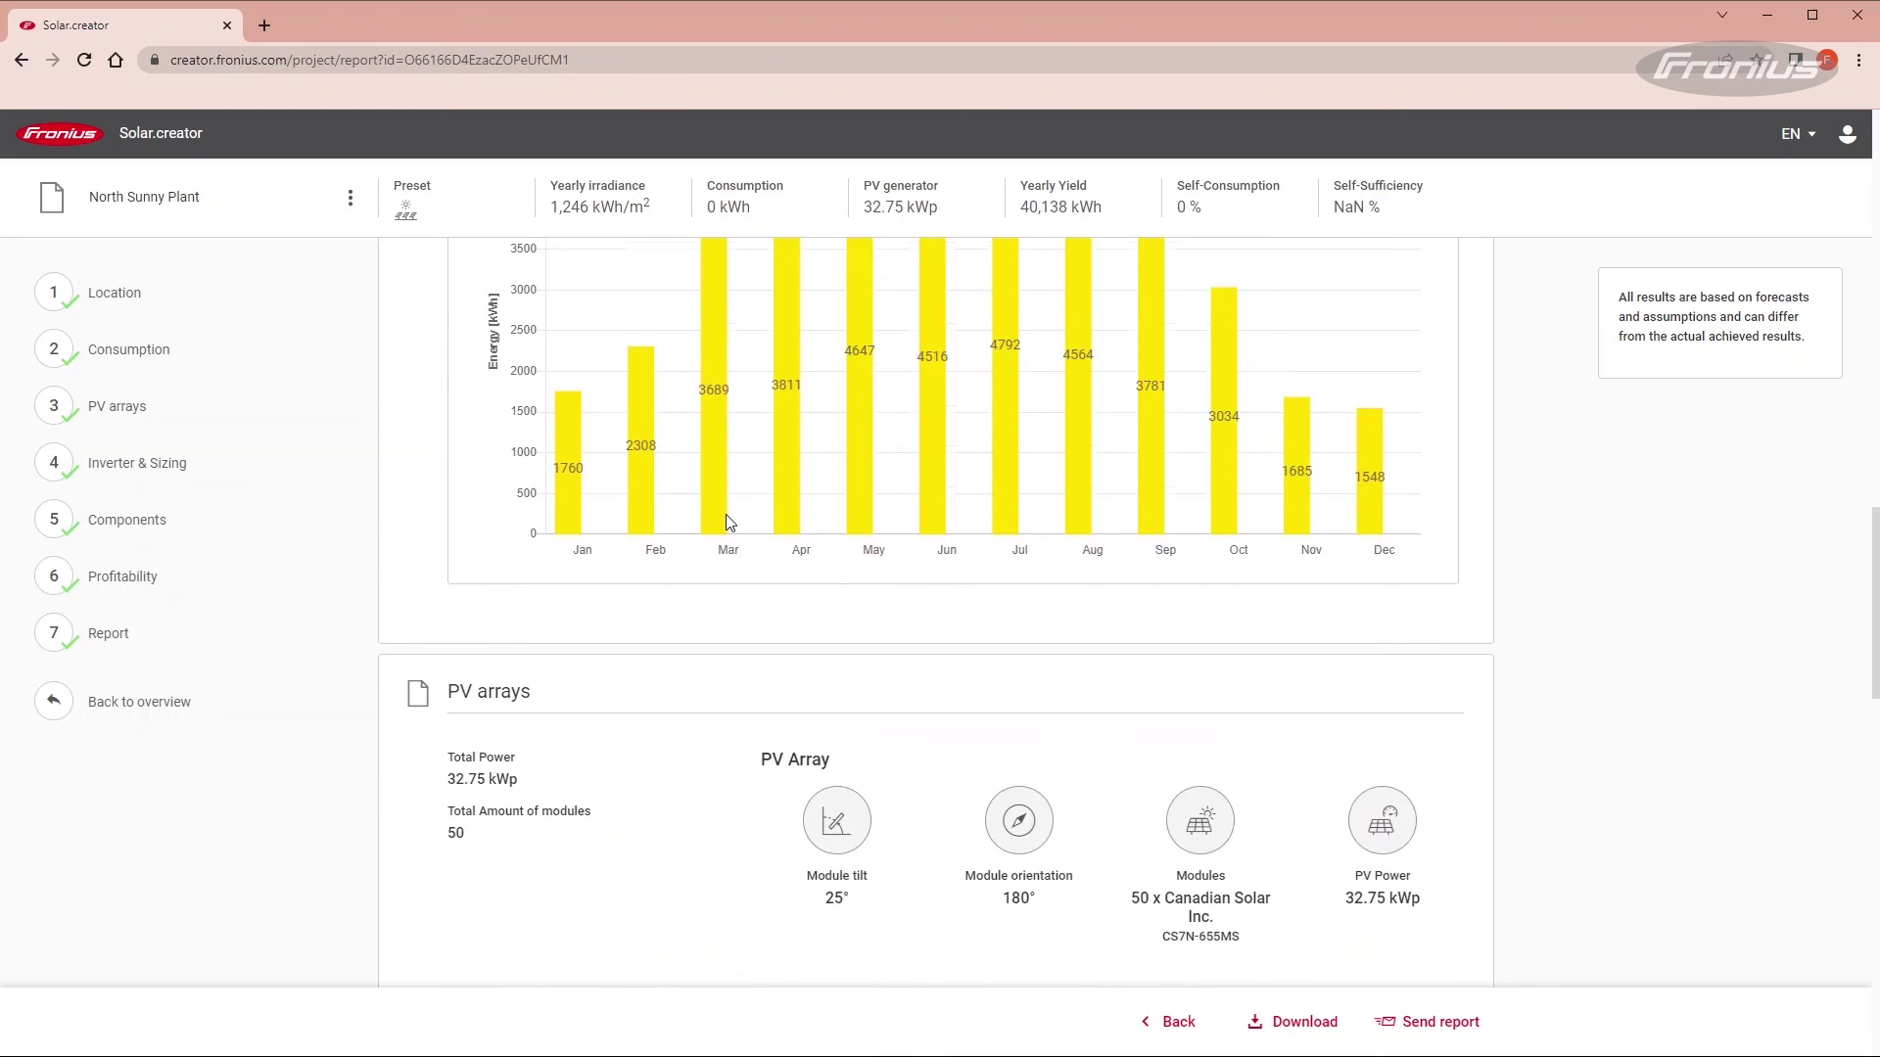
scroll(725, 521, "down", 8)
scroll(729, 522, "down", 10)
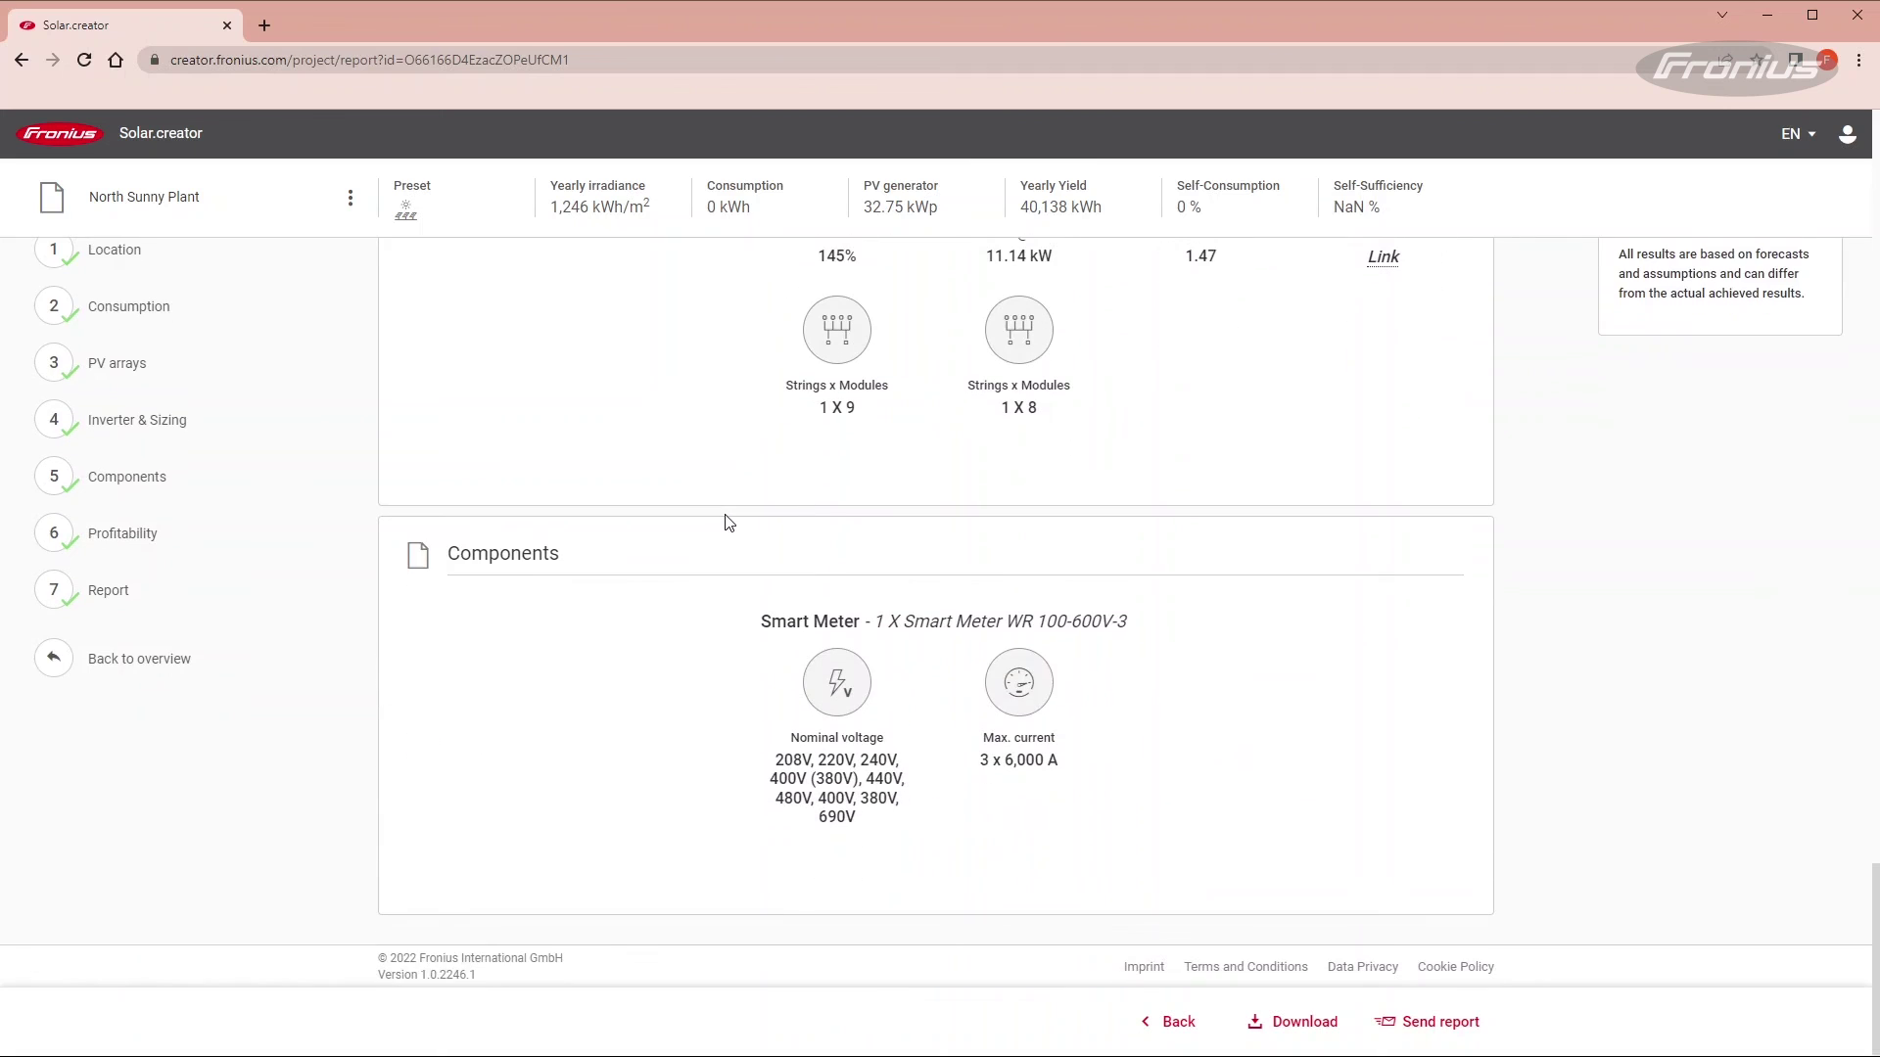